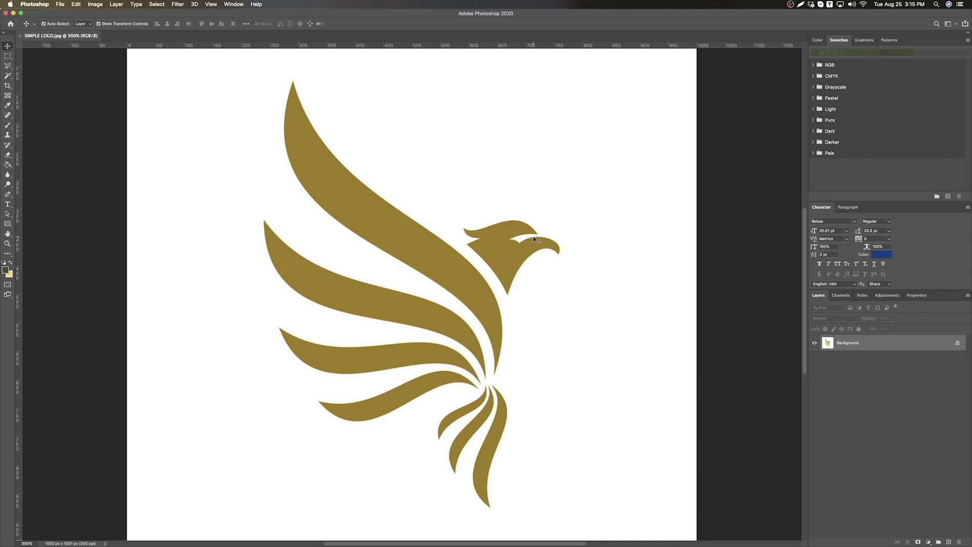
- Set the Pen tool to draw shapes with no fill and no stroke
{"action": "left_click", "coordinate": [9, 195]}
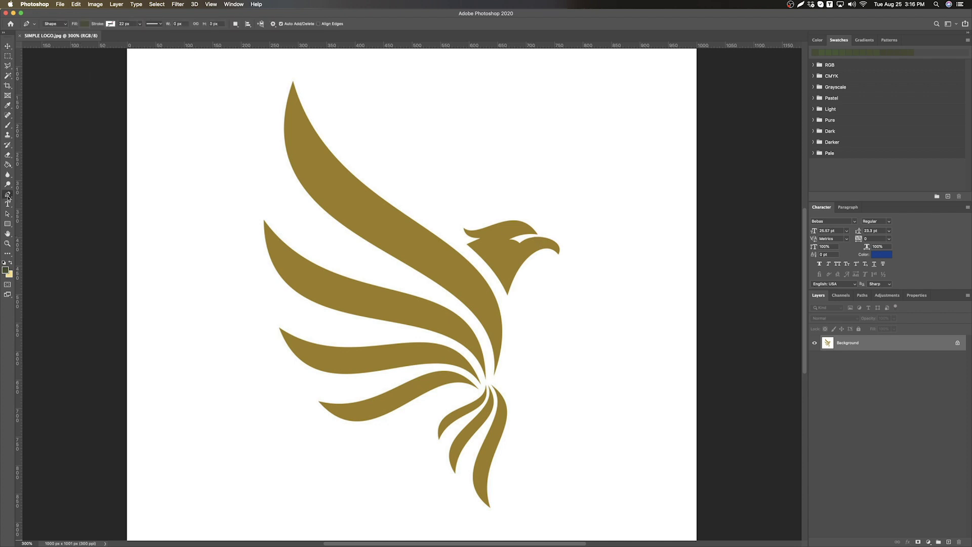
{"action": "left_click", "coordinate": [84, 24]}
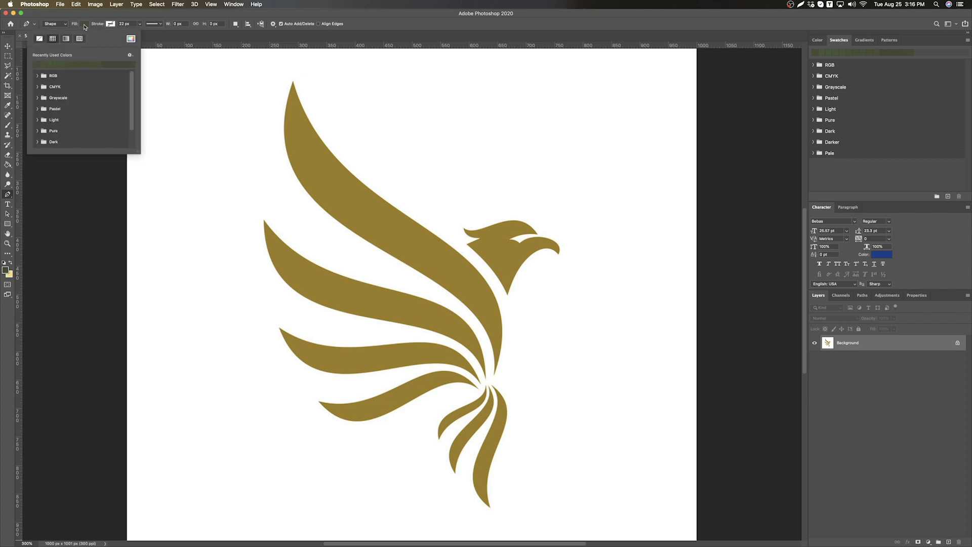
{"action": "left_click", "coordinate": [40, 40]}
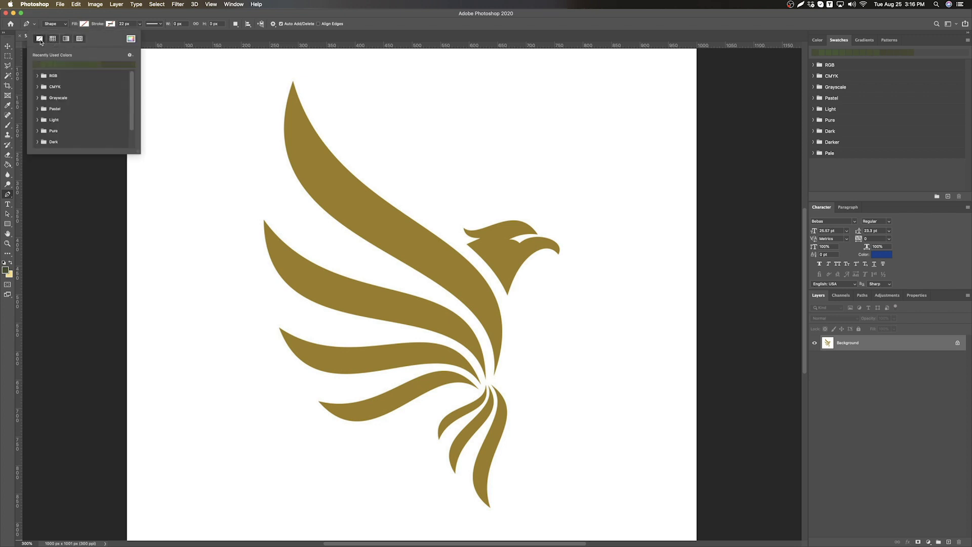
{"action": "left_click", "coordinate": [108, 25]}
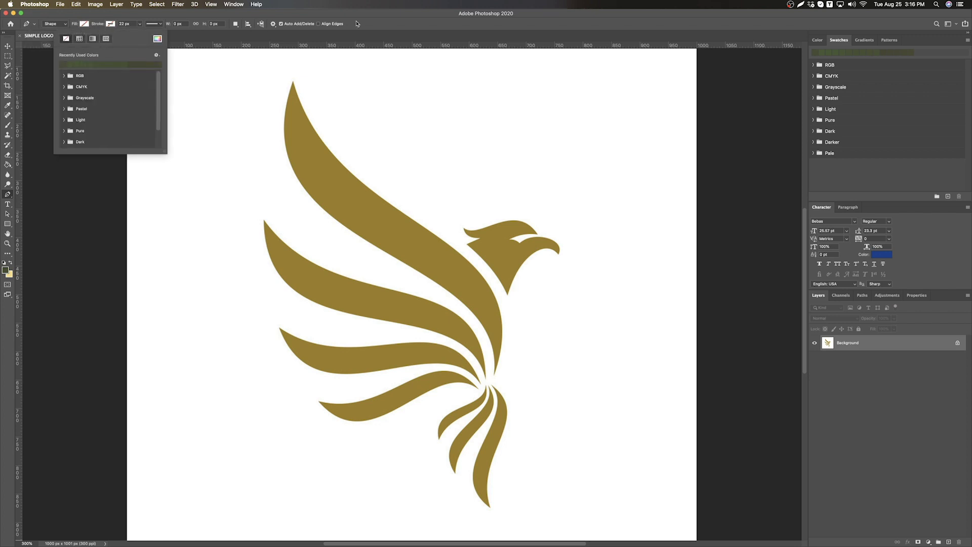
- Start a shape path at the bottom tip of the eagle's neck and trace the throat curve to the beak tip
{"action": "scroll", "coordinate": [575, 278], "scroll_direction": "up", "scroll_amount": 4, "text": "alt"}
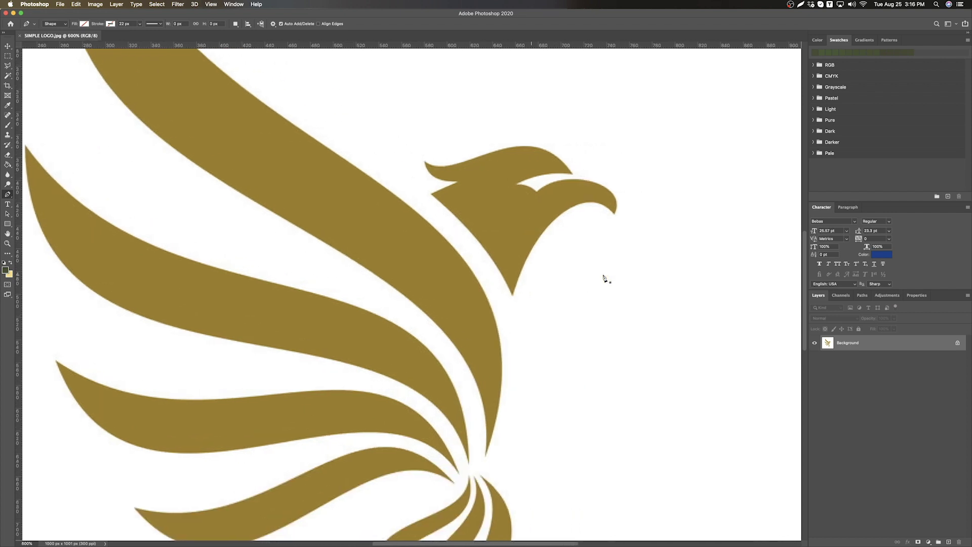
{"action": "scroll", "coordinate": [604, 278], "scroll_direction": "up", "scroll_amount": 1, "text": "alt"}
{"action": "scroll", "coordinate": [604, 278], "scroll_direction": "right", "scroll_amount": 2}
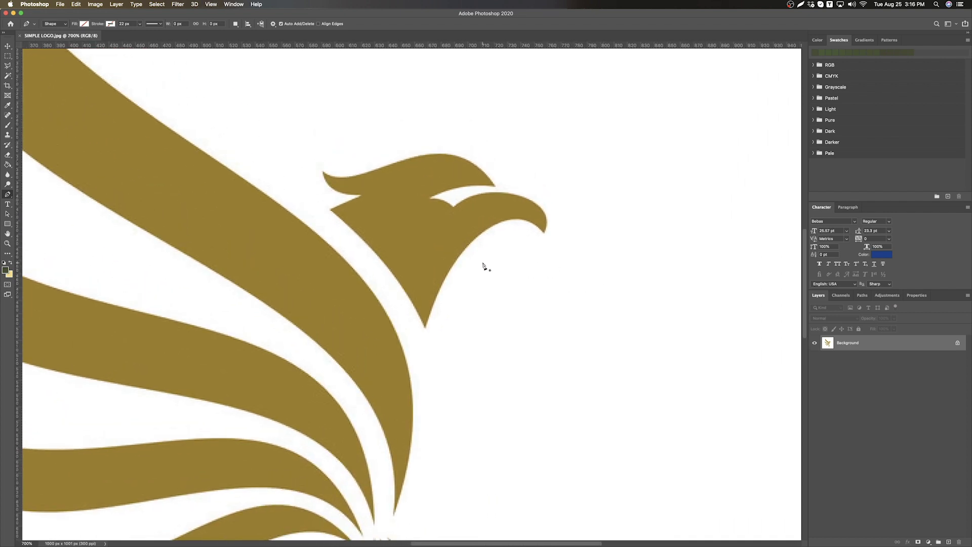
{"action": "scroll", "coordinate": [483, 265], "scroll_direction": "up", "scroll_amount": 1}
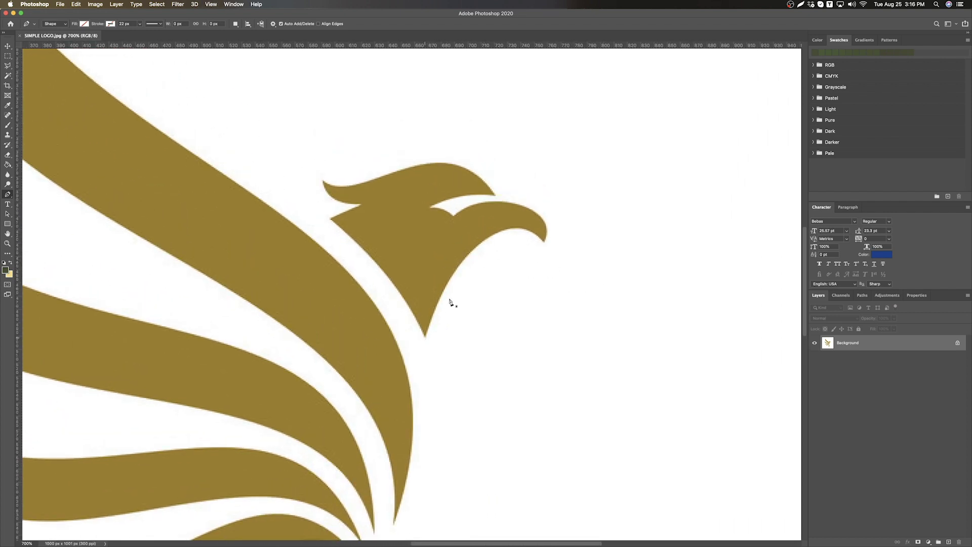
{"action": "left_click", "coordinate": [425, 336]}
{"action": "left_click_drag", "start_coordinate": [477, 245], "coordinate": [546, 252]}
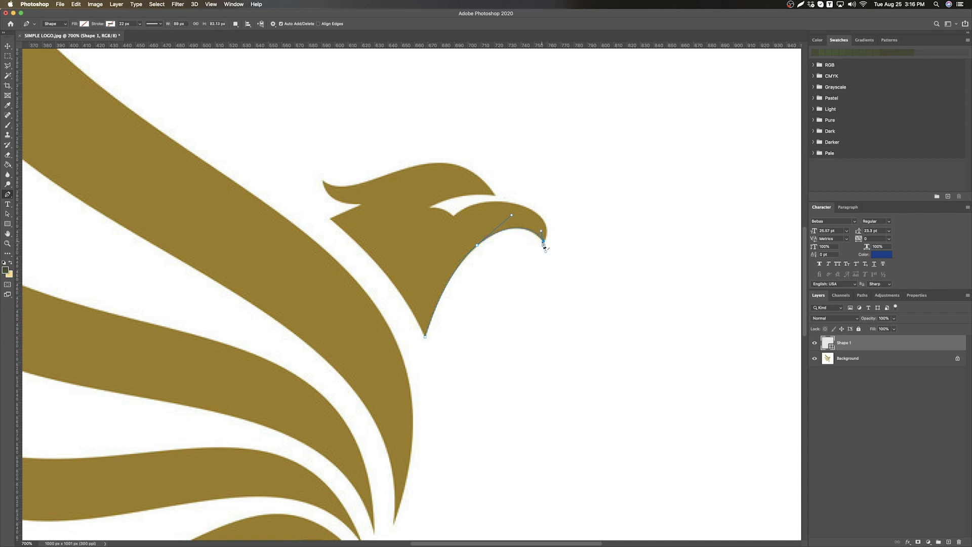
- Continue the head path over the top of the beak, around the eye notch and along the head crest
{"action": "left_click_drag", "start_coordinate": [496, 201], "coordinate": [430, 196]}
{"action": "left_click", "coordinate": [495, 200], "text": "alt"}
{"action": "left_click", "coordinate": [454, 216]}
{"action": "left_click_drag", "start_coordinate": [432, 223], "coordinate": [429, 235]}
{"action": "left_click", "coordinate": [454, 216], "text": "alt"}
{"action": "left_click_drag", "start_coordinate": [431, 207], "coordinate": [418, 208]}
{"action": "key", "text": "v"}
{"action": "key", "text": "p"}
{"action": "left_click_drag", "start_coordinate": [496, 195], "coordinate": [547, 199]}
{"action": "left_click", "coordinate": [495, 195], "text": "alt"}
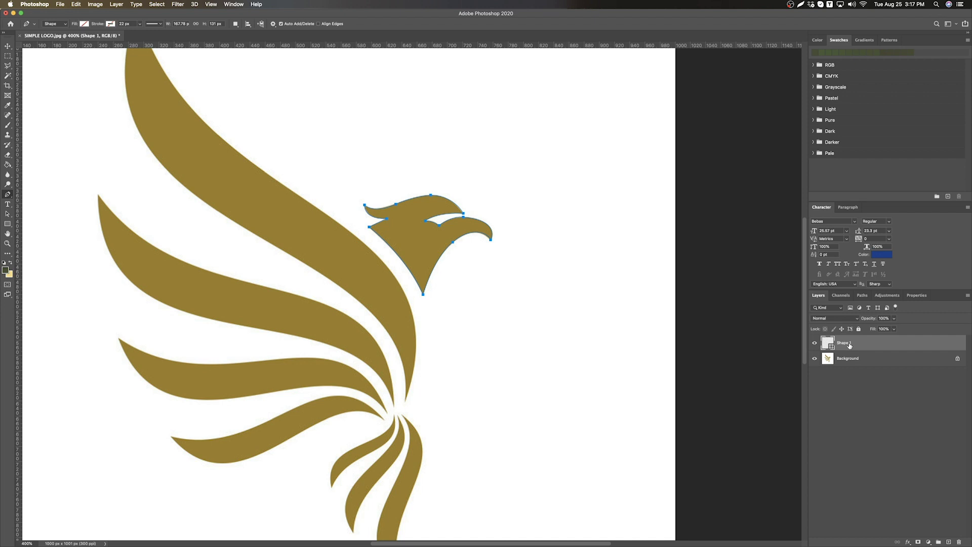
- Rename the traced head's shape layer as head path and deselect it
{"action": "key", "text": "Return"}
{"action": "type", "text": "head path"}
{"action": "key", "text": "Return"}
{"action": "left_click", "coordinate": [913, 431]}
- Trace the large uppermost wing feather with the Pen tool as a new closed shape path
{"action": "scroll", "coordinate": [293, 228], "scroll_direction": "up", "scroll_amount": 3}
{"action": "scroll", "coordinate": [293, 227], "scroll_direction": "left", "scroll_amount": 3}
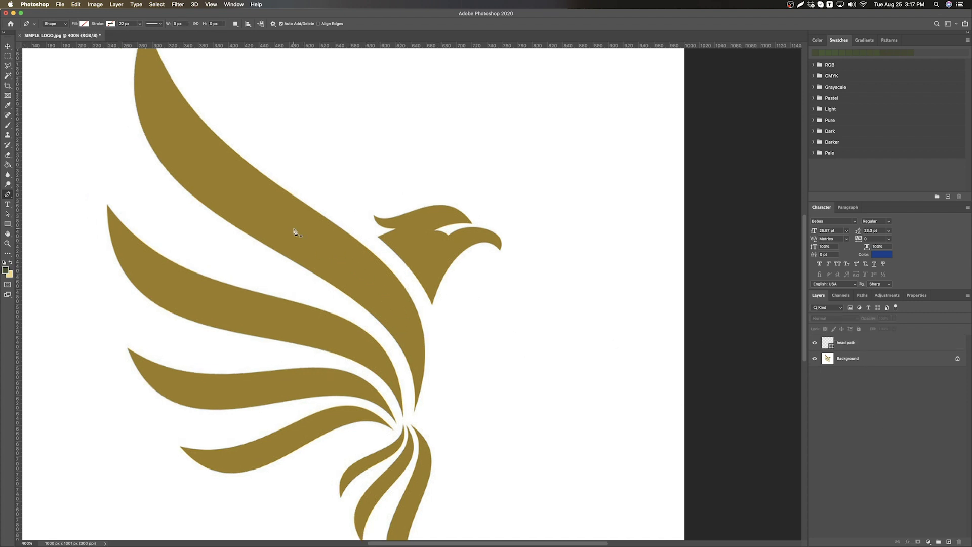
{"action": "scroll", "coordinate": [293, 232], "scroll_direction": "left", "scroll_amount": 3}
{"action": "scroll", "coordinate": [293, 231], "scroll_direction": "up", "scroll_amount": 1}
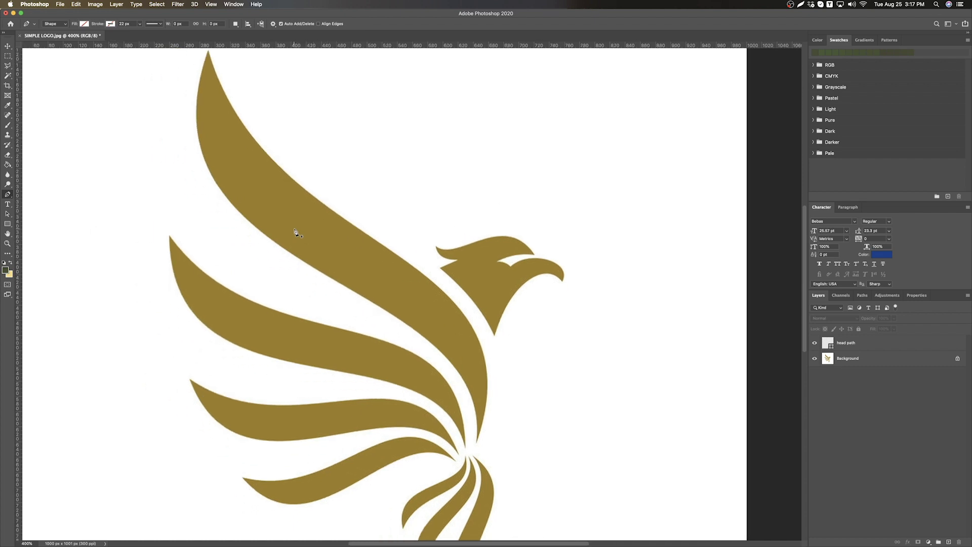
{"action": "left_click", "coordinate": [475, 452]}
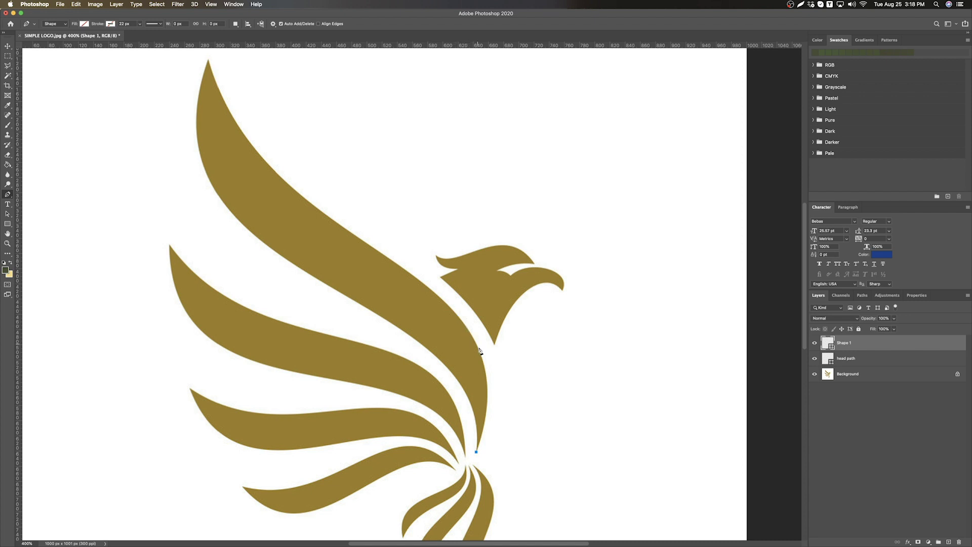
{"action": "left_click_drag", "start_coordinate": [448, 306], "coordinate": [380, 244]}
{"action": "scroll", "coordinate": [380, 244], "scroll_direction": "up", "scroll_amount": 5}
{"action": "left_click_drag", "start_coordinate": [206, 160], "coordinate": [196, 54]}
{"action": "left_click_drag", "start_coordinate": [243, 327], "coordinate": [315, 391]}
{"action": "scroll", "coordinate": [314, 391], "scroll_direction": "down", "scroll_amount": 8}
{"action": "left_click", "coordinate": [432, 295]}
{"action": "left_click", "coordinate": [476, 394]}
- Trace the second wing feather from its inner end around the outer tip and back
{"action": "scroll", "coordinate": [355, 284], "scroll_direction": "down", "scroll_amount": 2}
{"action": "left_click", "coordinate": [464, 366]}
{"action": "left_click_drag", "start_coordinate": [424, 280], "coordinate": [381, 257]}
{"action": "left_click_drag", "start_coordinate": [321, 244], "coordinate": [268, 228]}
{"action": "left_click_drag", "start_coordinate": [169, 156], "coordinate": [119, 89]}
{"action": "left_click", "coordinate": [169, 155], "text": "alt"}
{"action": "left_click_drag", "start_coordinate": [229, 261], "coordinate": [292, 290]}
{"action": "left_click_drag", "start_coordinate": [420, 314], "coordinate": [451, 329]}
{"action": "left_click", "coordinate": [466, 366]}
- Trace the outline of the third wing feather as a closed shape path
{"action": "scroll", "coordinate": [455, 344], "scroll_direction": "down", "scroll_amount": 3}
{"action": "left_click", "coordinate": [458, 327]}
{"action": "left_click_drag", "start_coordinate": [414, 278], "coordinate": [378, 267]}
{"action": "left_click_drag", "start_coordinate": [285, 279], "coordinate": [238, 277]}
{"action": "left_click", "coordinate": [189, 253]}
{"action": "left_click_drag", "start_coordinate": [263, 314], "coordinate": [213, 308]}
{"action": "left_click_drag", "start_coordinate": [364, 303], "coordinate": [399, 298]}
{"action": "left_click", "coordinate": [458, 327]}
- Trace the fourth, lowest wing feather and rename its shape layer as wing 4
{"action": "left_click", "coordinate": [455, 335]}
{"action": "left_click", "coordinate": [408, 310]}
{"action": "left_click", "coordinate": [320, 344]}
{"action": "left_click", "coordinate": [243, 352]}
{"action": "left_click", "coordinate": [324, 375]}
{"action": "left_click", "coordinate": [455, 334]}
{"action": "double_click", "coordinate": [860, 343]}
{"action": "key", "text": "Escape"}
{"action": "double_click", "coordinate": [843, 343]}
{"action": "type", "text": "wing 4"}
- Trace the leftmost of the three tail feathers and rename its shape layer as wing 5
{"action": "left_click", "coordinate": [465, 330]}
{"action": "left_click", "coordinate": [433, 358]}
{"action": "left_click", "coordinate": [402, 400]}
{"action": "left_click", "coordinate": [446, 365]}
{"action": "left_click", "coordinate": [465, 347]}
{"action": "left_click", "coordinate": [465, 330]}
{"action": "double_click", "coordinate": [841, 342]}
{"action": "type", "text": "wing 5"}
{"action": "key", "text": "Return"}
- Trace the middle tail feather and rename its shape layer as wing 6
{"action": "left_click", "coordinate": [469, 330]}
{"action": "left_click", "coordinate": [468, 350]}
{"action": "left_click", "coordinate": [427, 398]}
{"action": "left_click", "coordinate": [425, 448]}
{"action": "left_click", "coordinate": [469, 330]}
{"action": "double_click", "coordinate": [843, 343]}
{"action": "type", "text": "wing 6"}
{"action": "key", "text": "Return"}
- Trace the rightmost tail feather, starting at its upper inner end
{"action": "left_click", "coordinate": [473, 329]}
{"action": "left_click", "coordinate": [493, 365]}
{"action": "left_click", "coordinate": [467, 449]}
{"action": "left_click", "coordinate": [471, 492]}
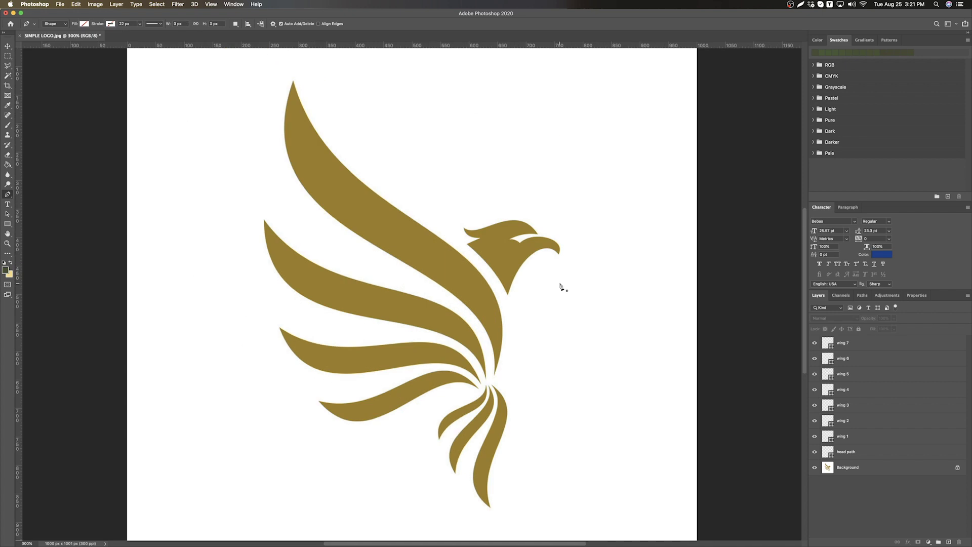
- Check the traced outlines by selecting the head path layer and several of the wing layers
{"action": "left_click", "coordinate": [856, 453]}
{"action": "left_click", "coordinate": [860, 434]}
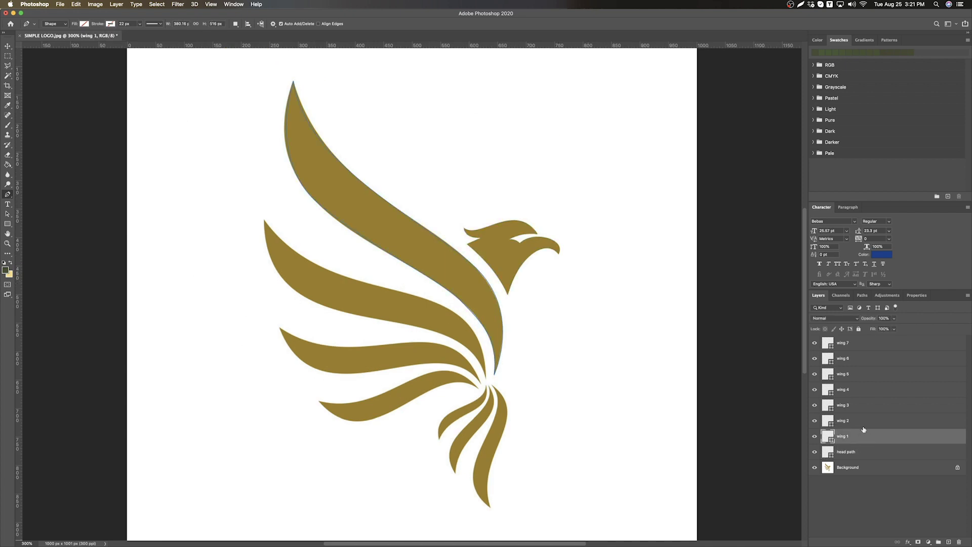
{"action": "left_click", "coordinate": [860, 358]}
{"action": "left_click", "coordinate": [860, 342]}
{"action": "left_click", "coordinate": [859, 452]}
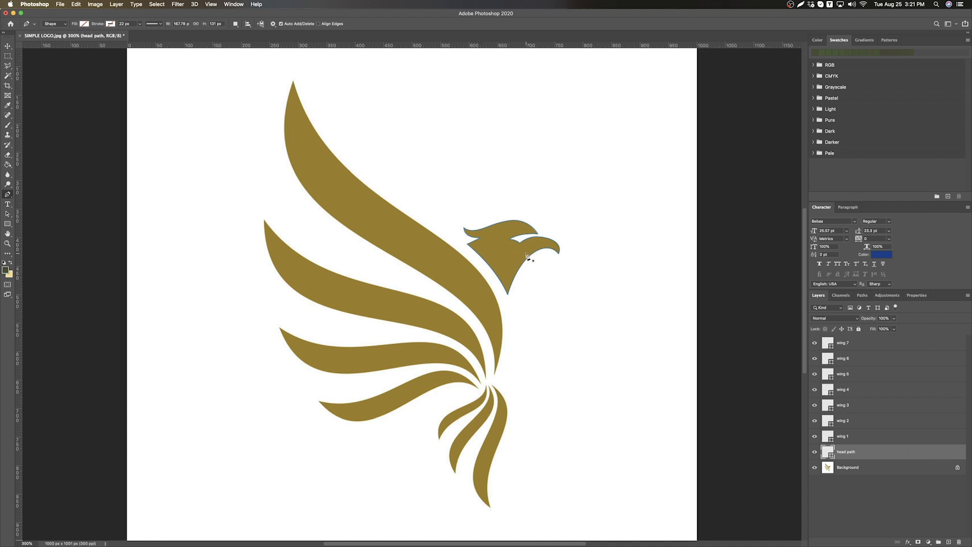
{"action": "left_click", "coordinate": [883, 499]}
{"action": "left_click", "coordinate": [863, 453]}
{"action": "left_click", "coordinate": [877, 486]}
- Select the head path layer and export its shape path to Illustrator
{"action": "left_click", "coordinate": [874, 453]}
{"action": "left_click", "coordinate": [50, 6]}
{"action": "mouse_move", "coordinate": [110, 110]}
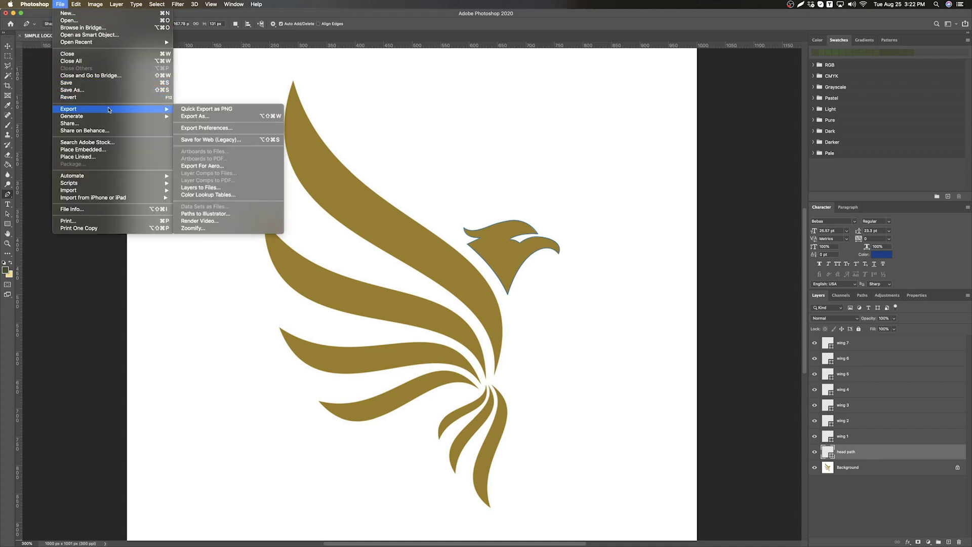
{"action": "left_click", "coordinate": [217, 215]}
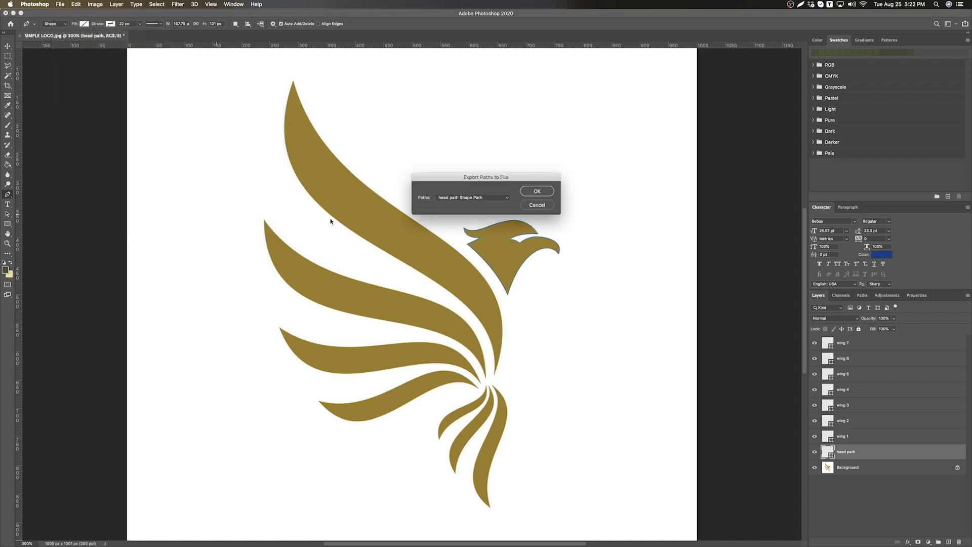
{"action": "left_click", "coordinate": [458, 197]}
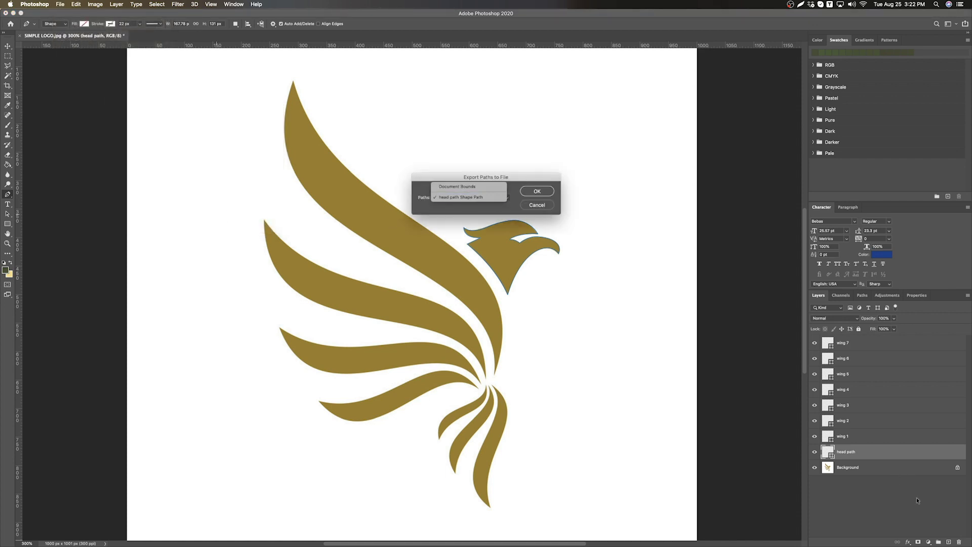
{"action": "left_click", "coordinate": [507, 177]}
{"action": "left_click", "coordinate": [537, 191]}
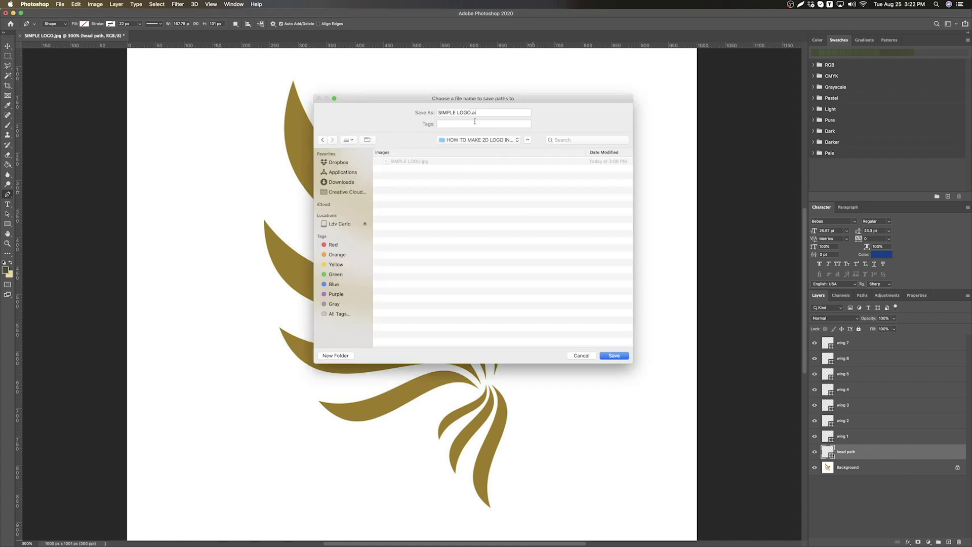
- Create a folder named PATHS inside HOW TO MAKE 2D LOGO INTO 3D and save the head path there as SIMPLE LOGO.ai
{"action": "left_click", "coordinate": [366, 141]}
{"action": "type", "text": "CR"}
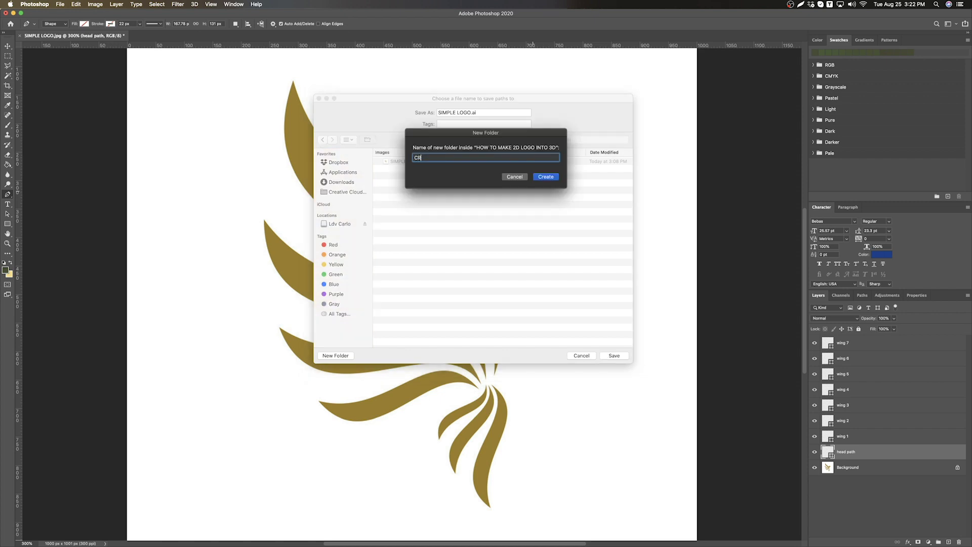
{"action": "type", "text": "E"}
{"action": "key", "text": "BackSpace"}
{"action": "key", "text": "BackSpace"}
{"action": "key", "text": "BackSpace"}
{"action": "type", "text": "PATH"}
{"action": "left_click", "coordinate": [535, 176]}
{"action": "left_click", "coordinate": [614, 355]}
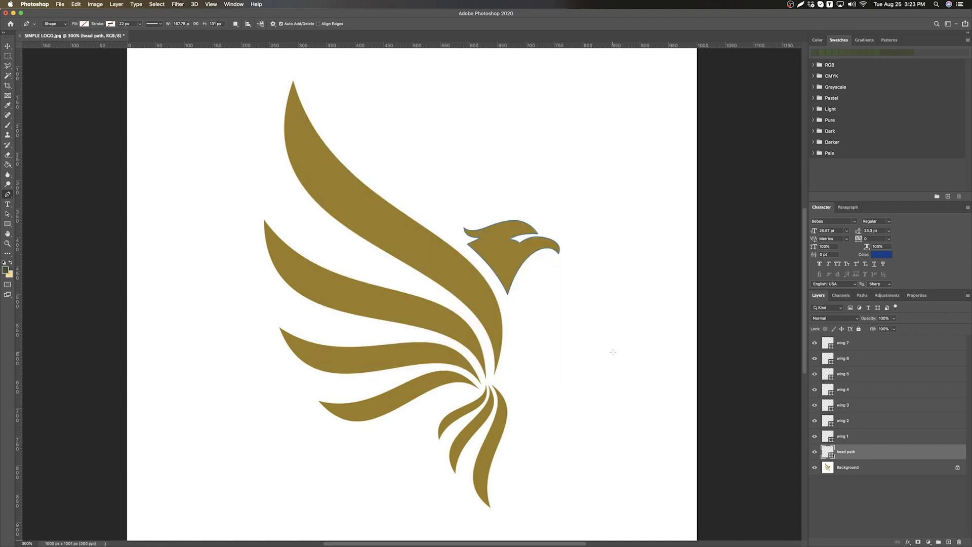
- Export the wing 1 shape path to Illustrator as WING 1.ai in the PATHS folder
{"action": "left_click", "coordinate": [860, 439]}
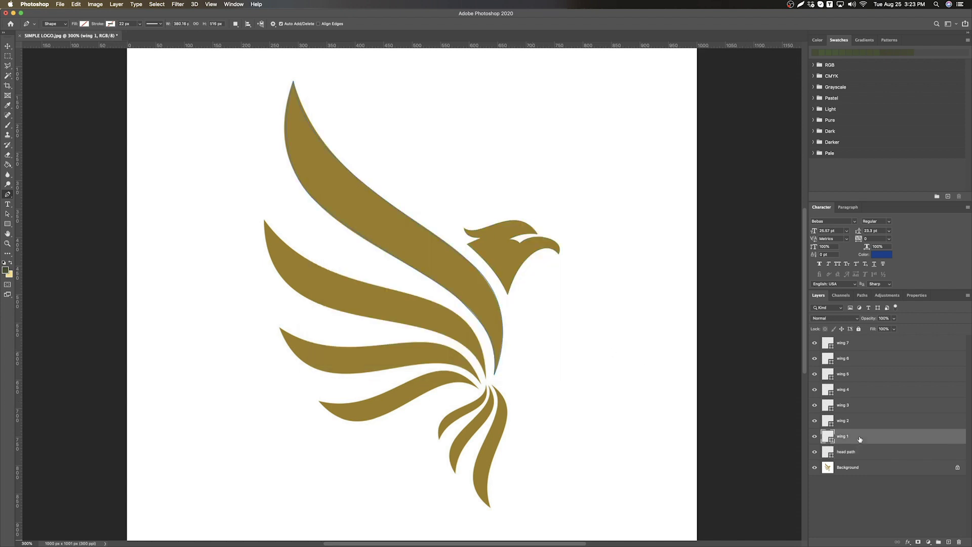
{"action": "left_click", "coordinate": [60, 5]}
{"action": "mouse_move", "coordinate": [101, 187]}
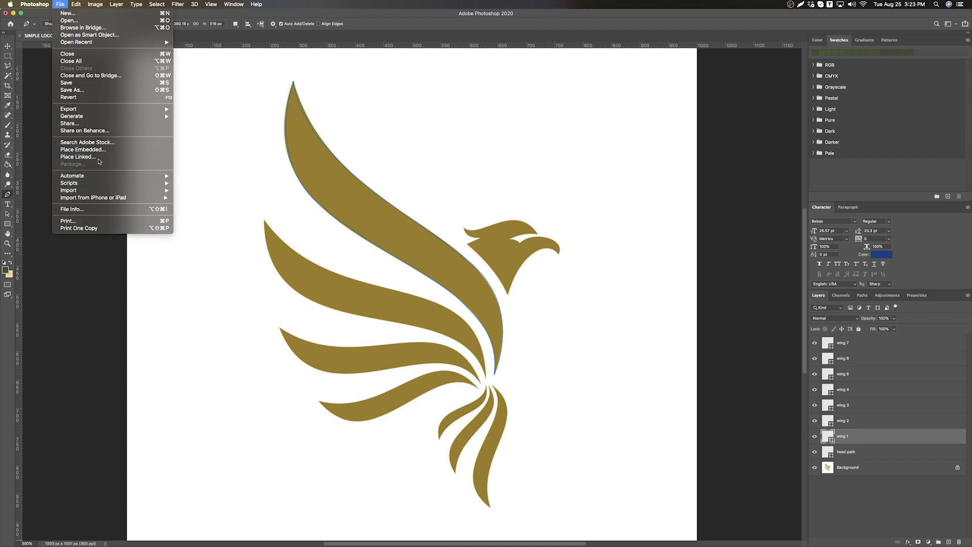
{"action": "mouse_move", "coordinate": [103, 109]}
{"action": "left_click", "coordinate": [252, 213]}
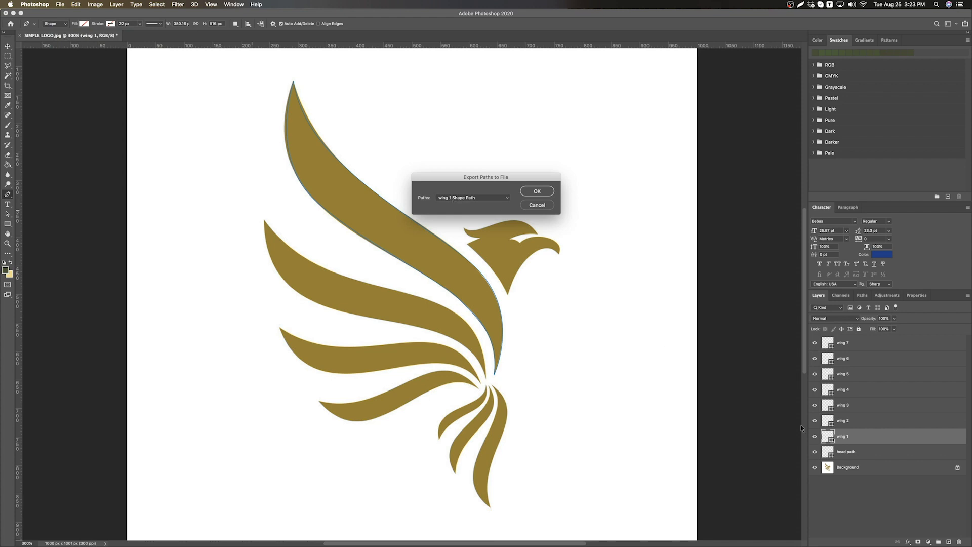
{"action": "left_click", "coordinate": [536, 191]}
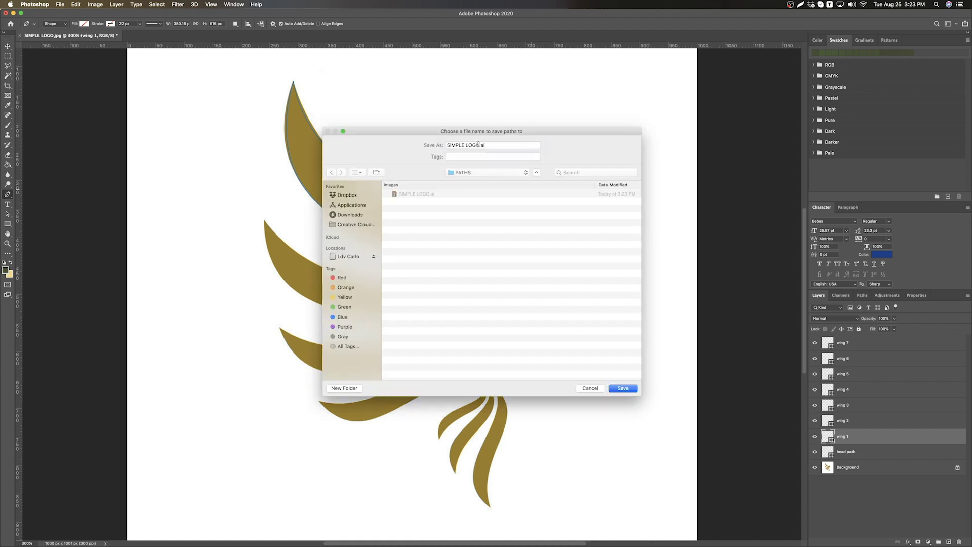
{"action": "type", "text": "WING 1"}
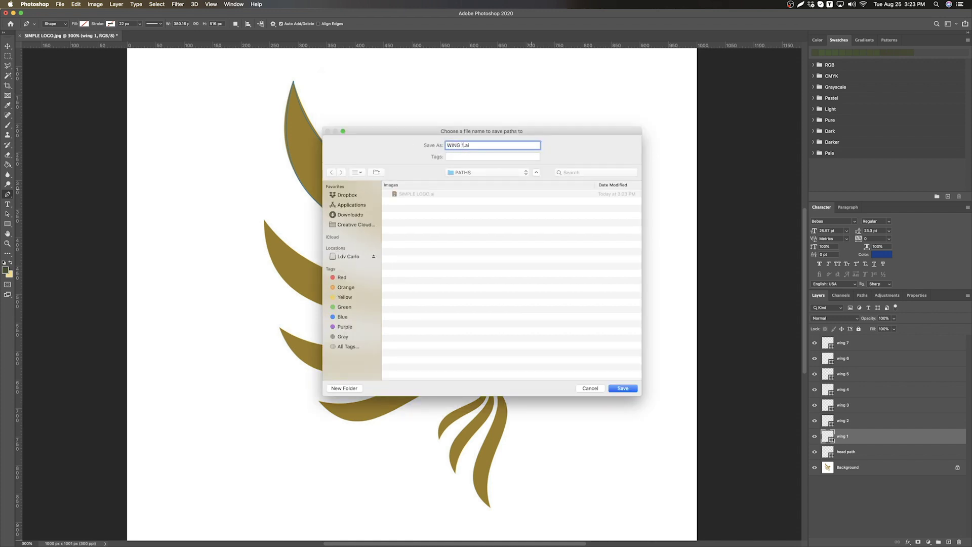
{"action": "left_click", "coordinate": [620, 389]}
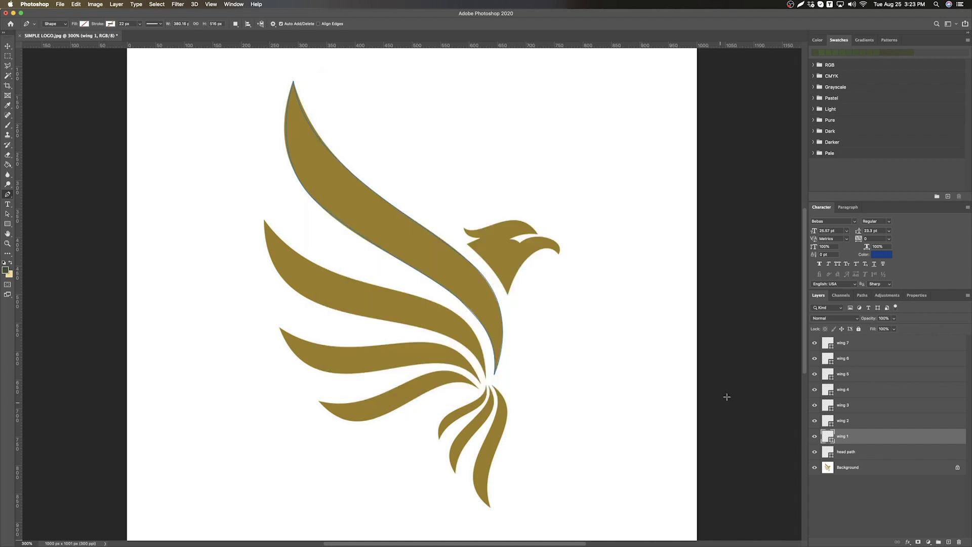
- Export the wing 2 shape path to Illustrator as WING 2.ai in the PATHS folder
{"action": "left_click", "coordinate": [873, 425]}
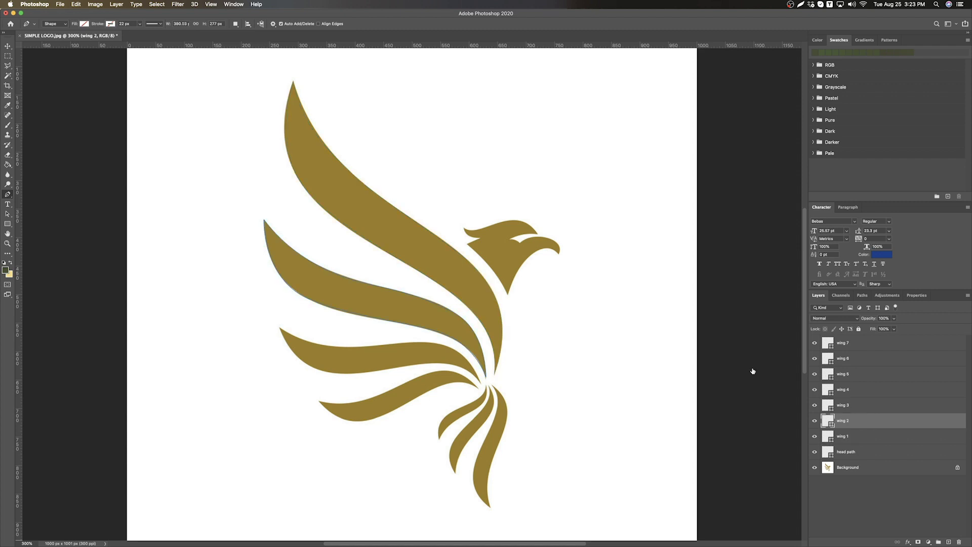
{"action": "left_click", "coordinate": [59, 4]}
{"action": "mouse_move", "coordinate": [107, 108]}
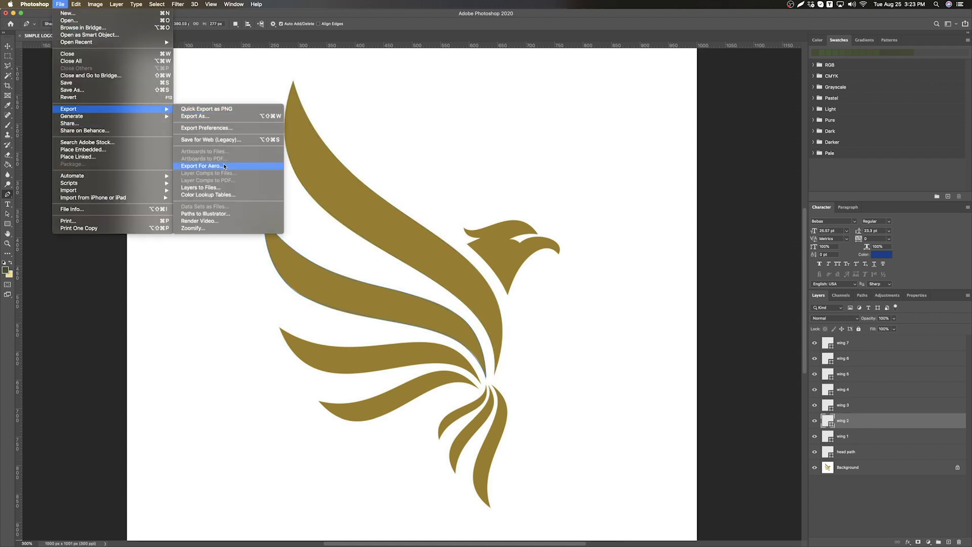
{"action": "left_click", "coordinate": [205, 213]}
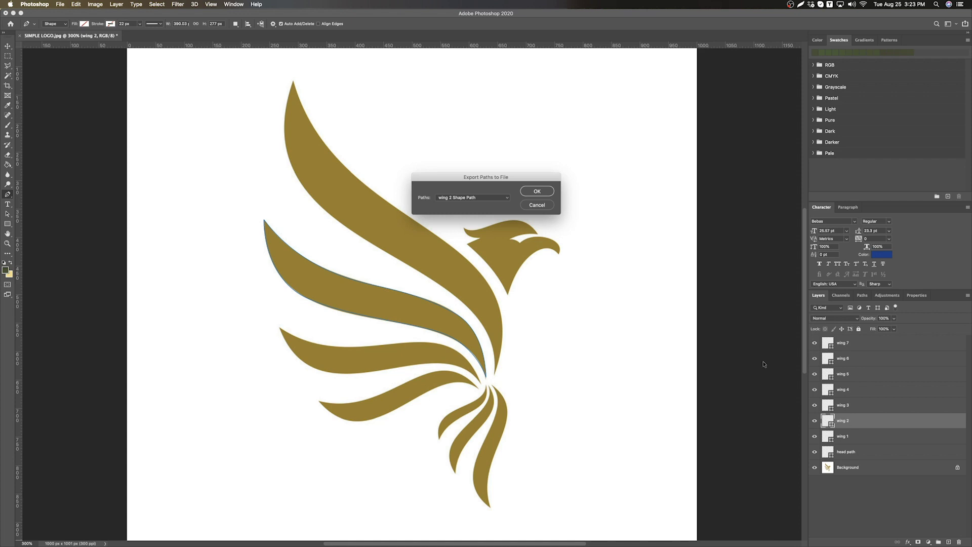
{"action": "left_click", "coordinate": [537, 191]}
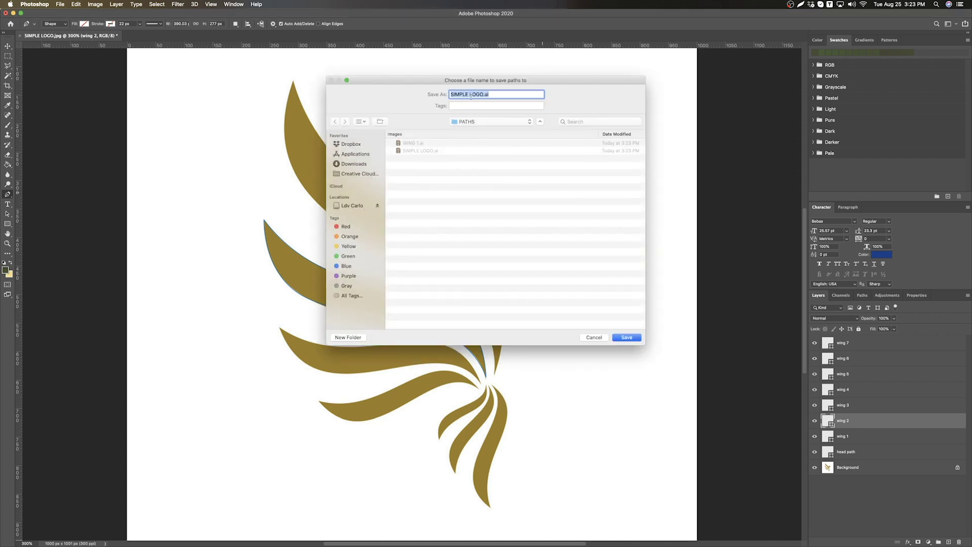
{"action": "type", "text": "WING 2"}
{"action": "left_click", "coordinate": [626, 340]}
- Export the wing 3 shape path to Illustrator as WING 3.ai in the PATHS folder
{"action": "left_click", "coordinate": [868, 408]}
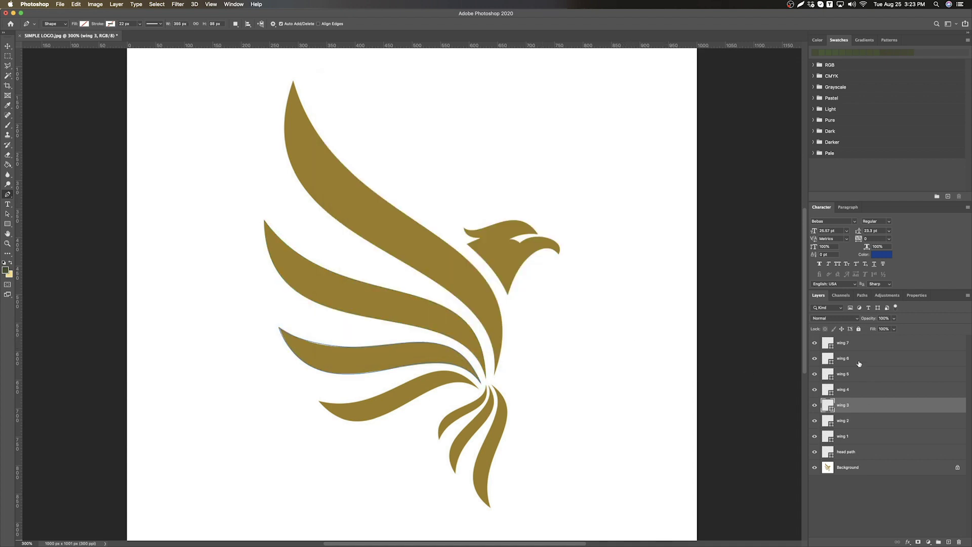
{"action": "left_click", "coordinate": [56, 4]}
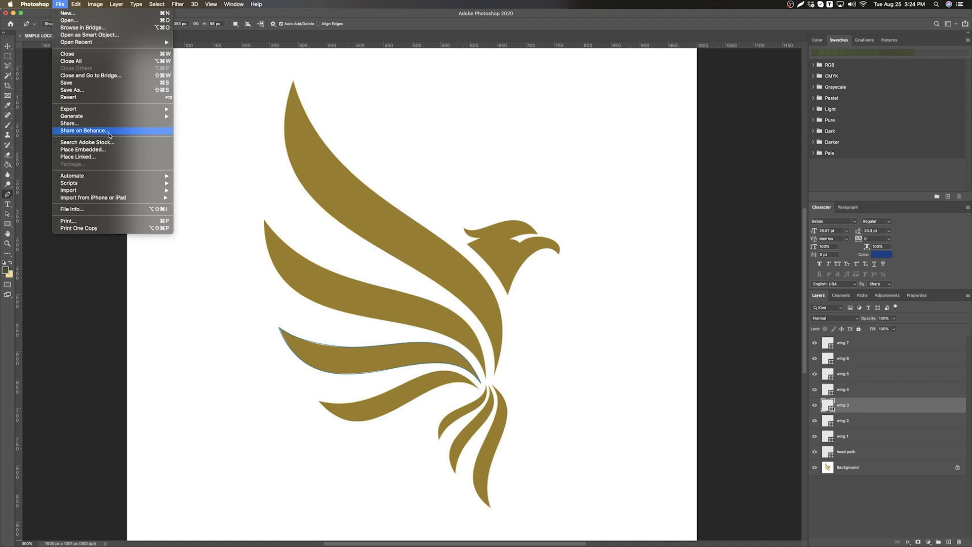
{"action": "mouse_move", "coordinate": [110, 111]}
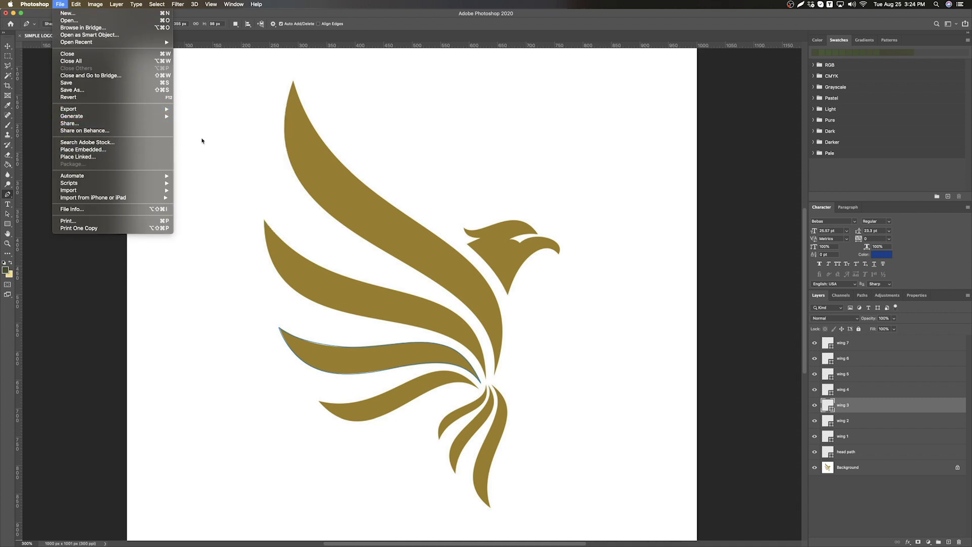
{"action": "left_click", "coordinate": [217, 214]}
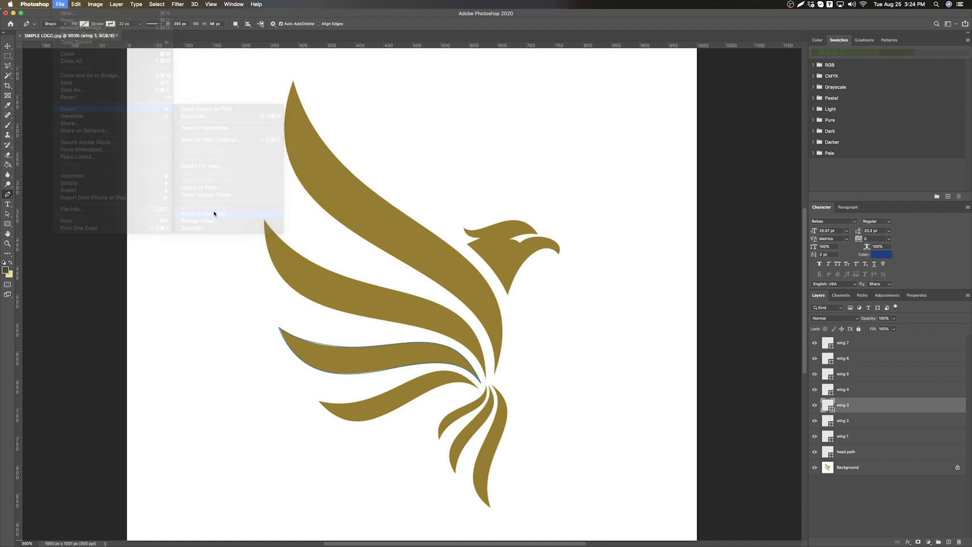
{"action": "key", "text": "Return"}
{"action": "left_click", "coordinate": [475, 95]}
{"action": "key", "text": "shift+super+Left"}
{"action": "type", "text": "WING 3.ai"}
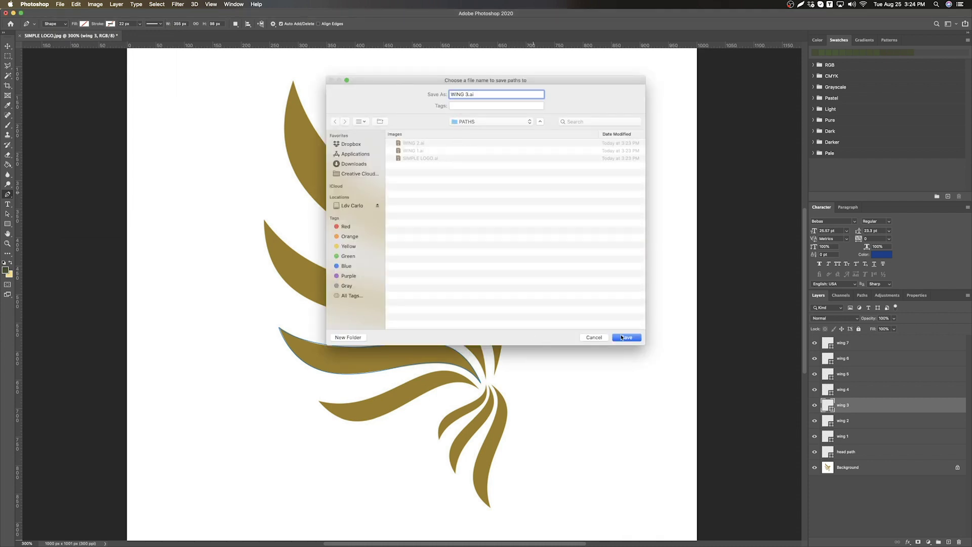
{"action": "left_click", "coordinate": [621, 337]}
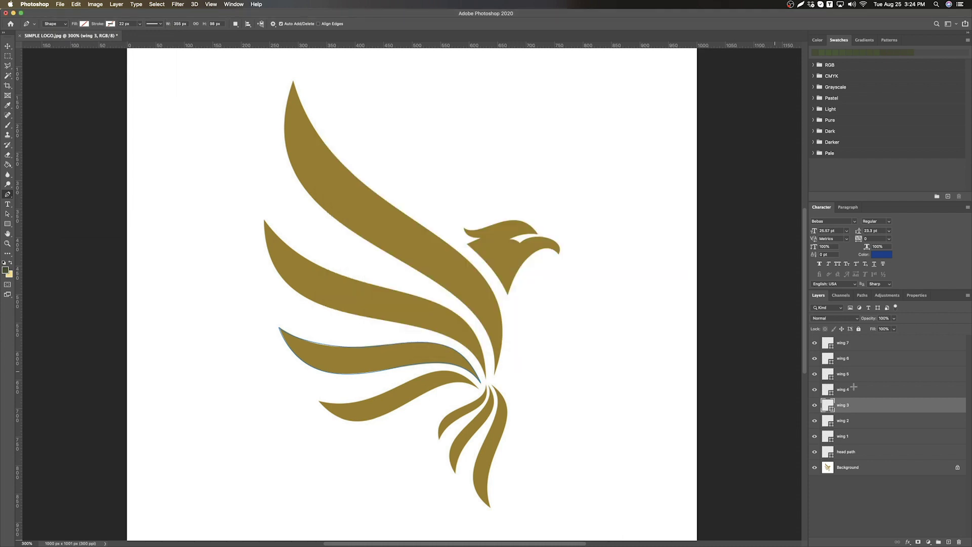
- Export the wing 4 shape path to Illustrator as WING 4.ai in the PATHS folder
{"action": "left_click", "coordinate": [855, 391]}
{"action": "left_click", "coordinate": [59, 4]}
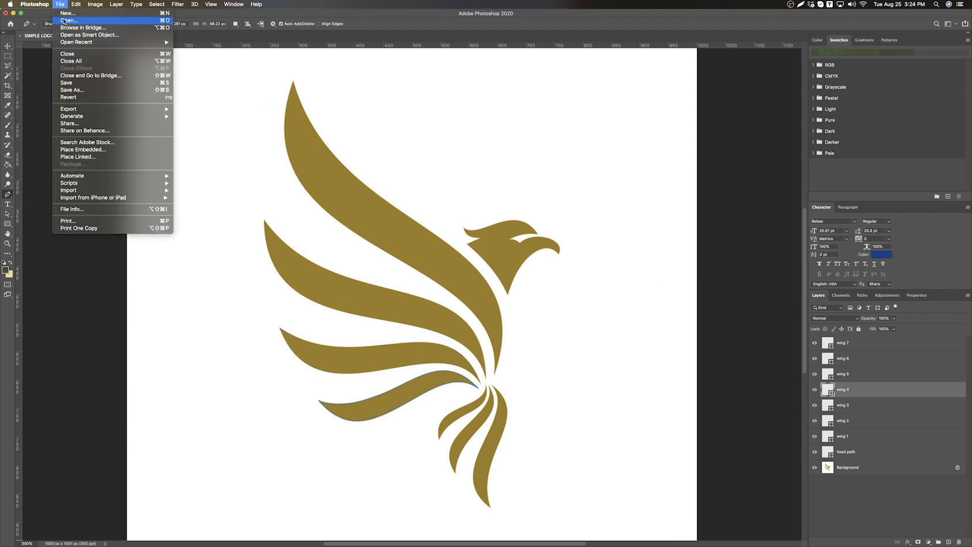
{"action": "mouse_move", "coordinate": [129, 110]}
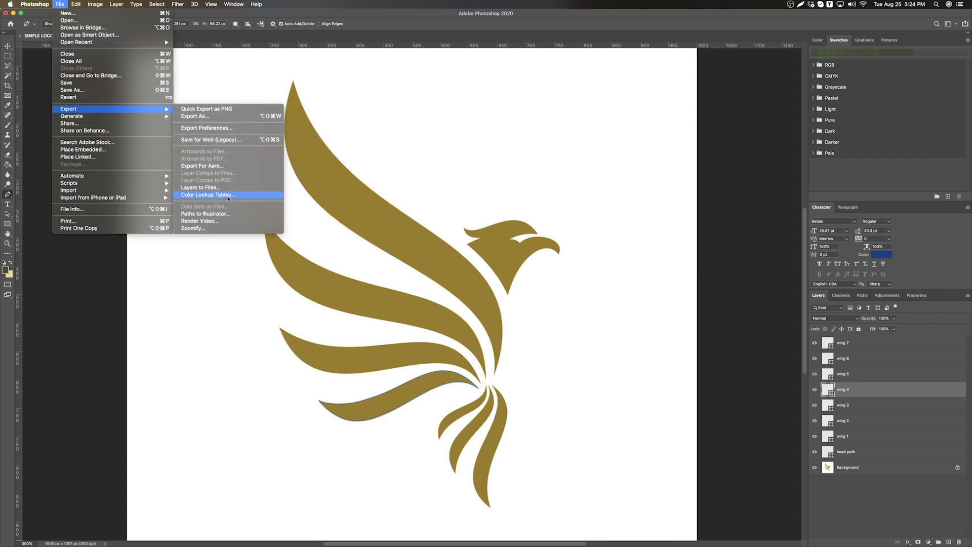
{"action": "left_click", "coordinate": [222, 213]}
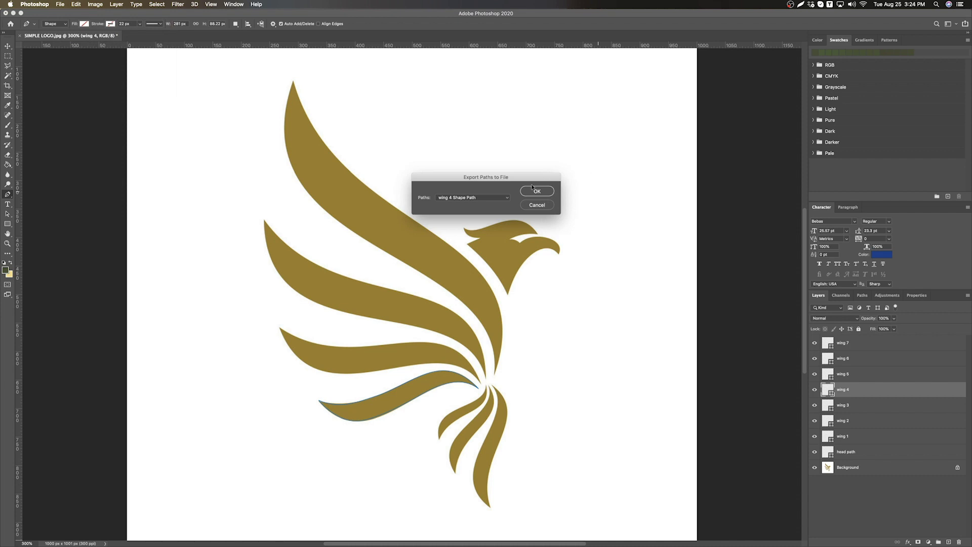
{"action": "left_click", "coordinate": [537, 191]}
{"action": "left_click", "coordinate": [477, 94]}
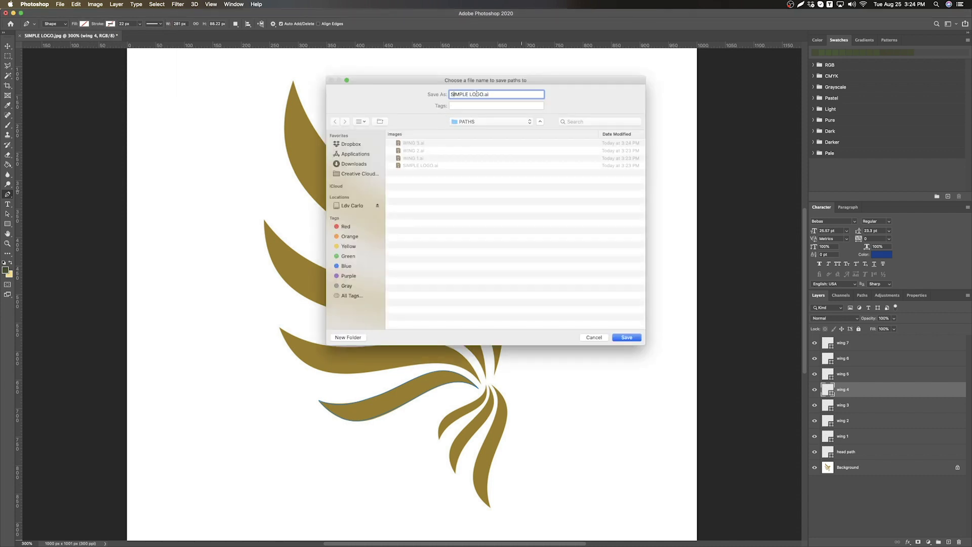
{"action": "left_click_drag", "start_coordinate": [481, 94], "coordinate": [435, 95]}
{"action": "type", "text": "WING 4"}
{"action": "left_click", "coordinate": [626, 337]}
- Select the wing 5 layer and open the file export options for its shape path
{"action": "left_click", "coordinate": [860, 374]}
{"action": "left_click", "coordinate": [61, 5]}
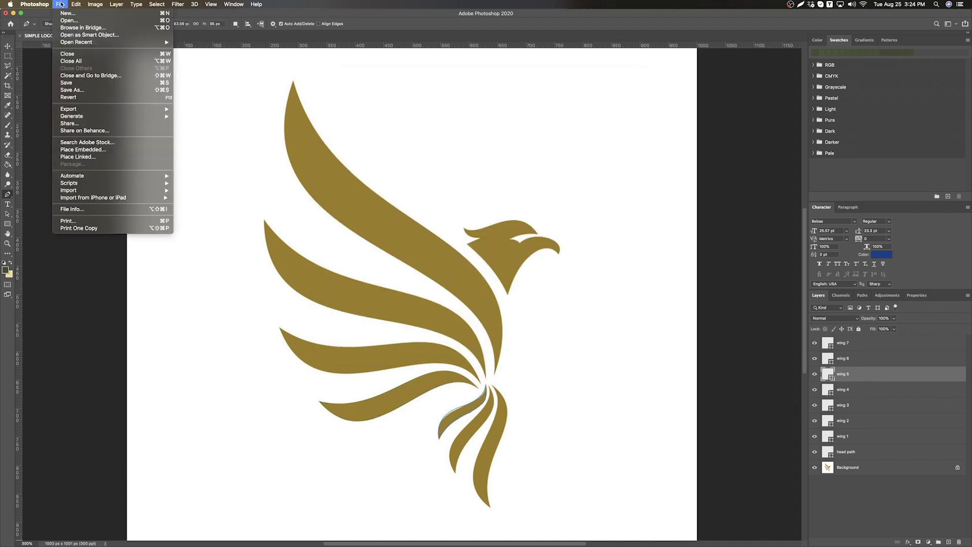
{"action": "mouse_move", "coordinate": [86, 110]}
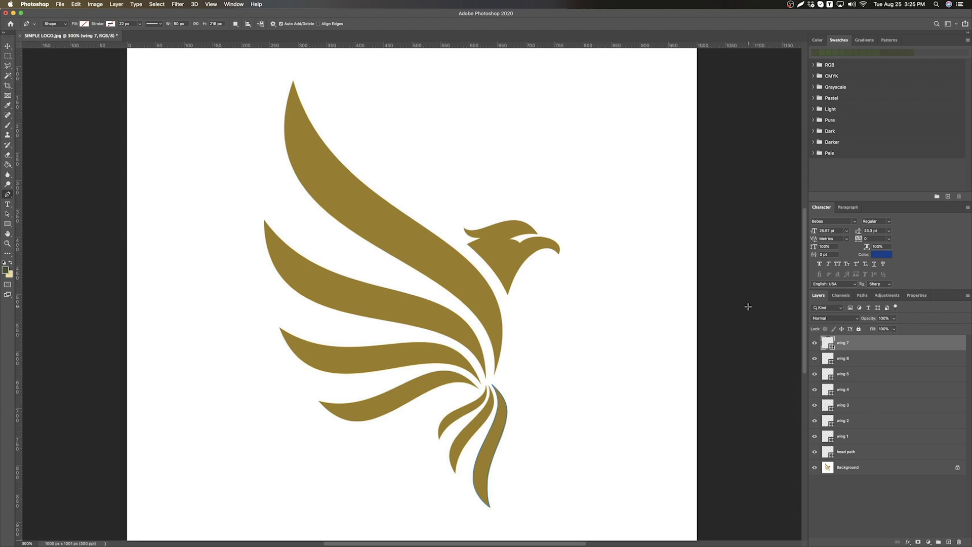
- Deselect the wing 7 path, switch to the Move tool and minimize the logo document
{"action": "left_click", "coordinate": [748, 306]}
{"action": "key", "text": "v"}
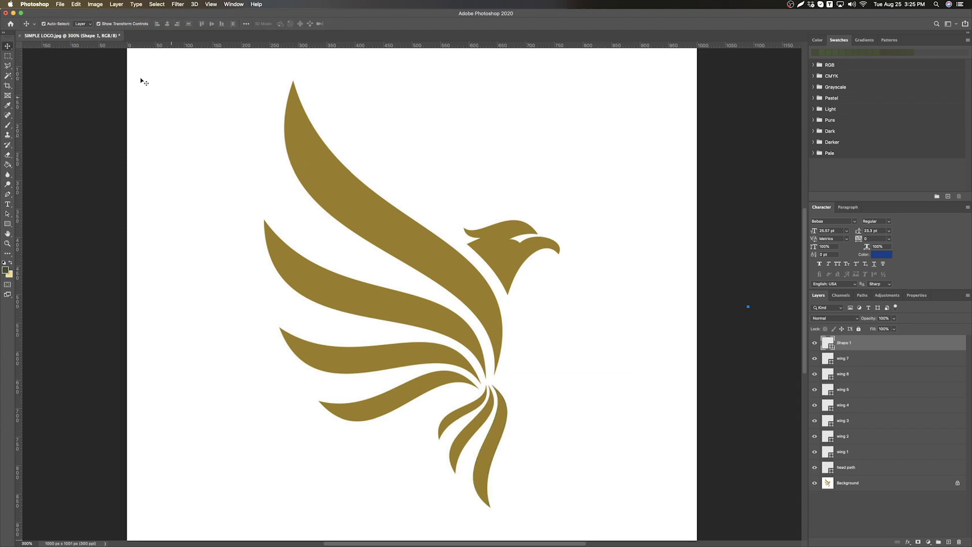
{"action": "left_click", "coordinate": [13, 13]}
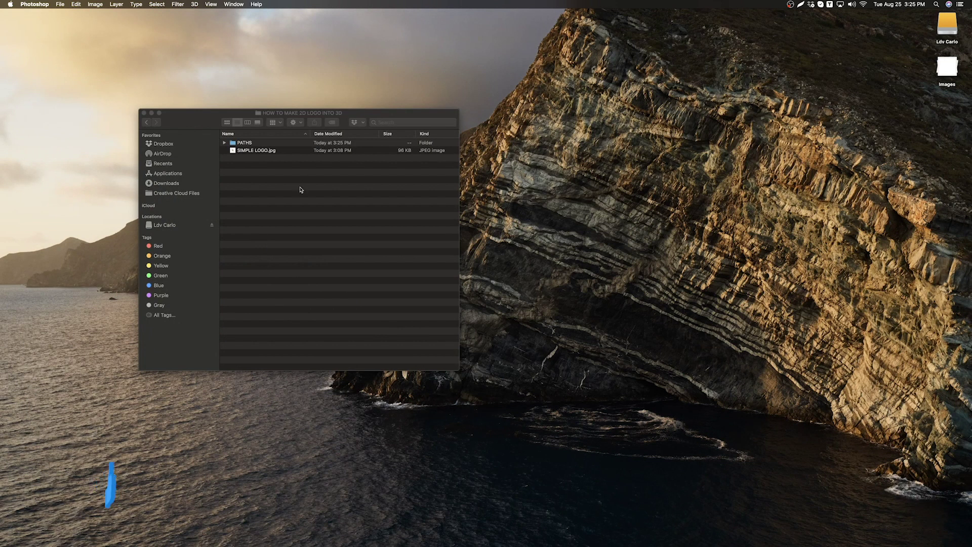
- In Finder, reposition the HOW TO MAKE 2D LOGO INTO 3D window and open its PATHS folder
{"action": "left_click_drag", "start_coordinate": [215, 117], "coordinate": [299, 201]}
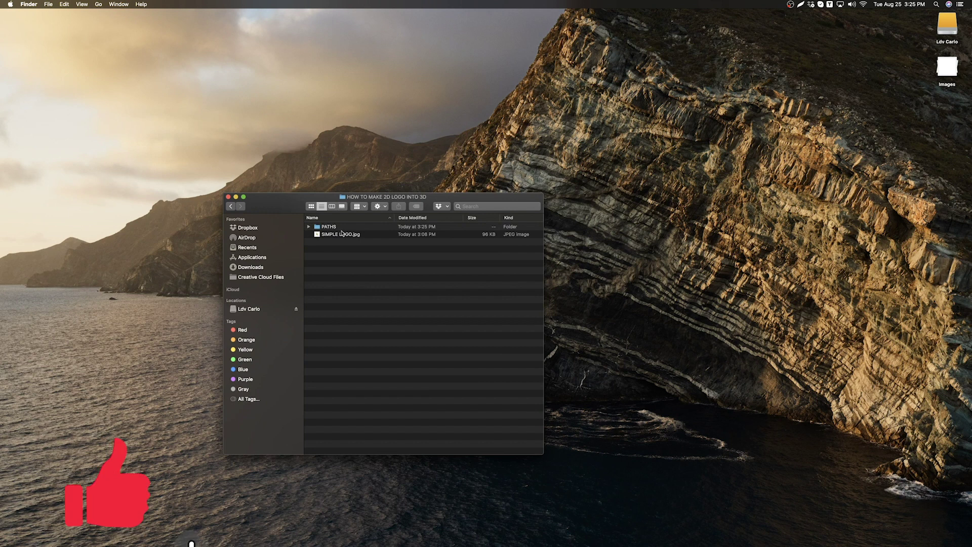
{"action": "left_click", "coordinate": [327, 226]}
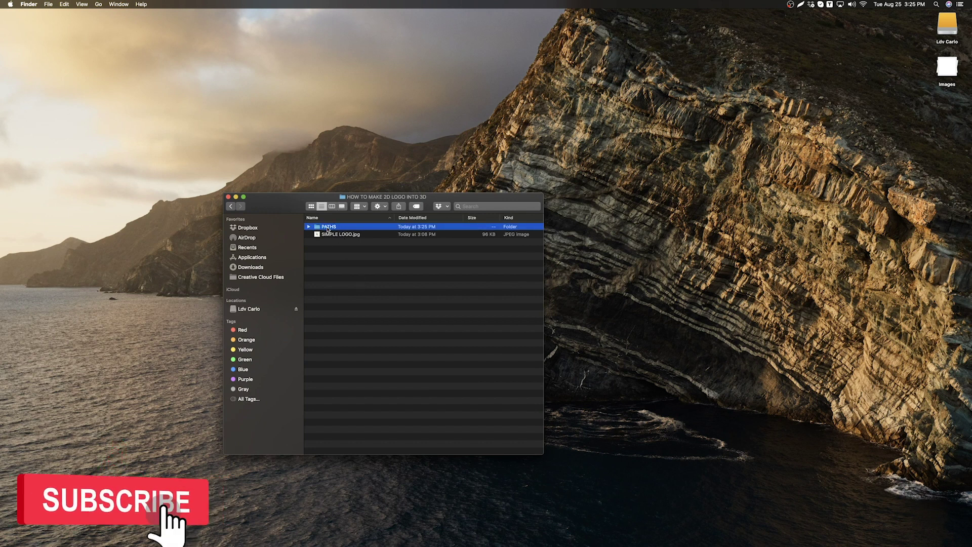
{"action": "double_click", "coordinate": [342, 228]}
{"action": "left_click_drag", "start_coordinate": [371, 295], "coordinate": [358, 358]}
- Rename SIMPLE LOGO.ai as EAGLE HEAD.ai and select the files WING 1.ai through WING 7.ai
{"action": "left_click", "coordinate": [341, 227]}
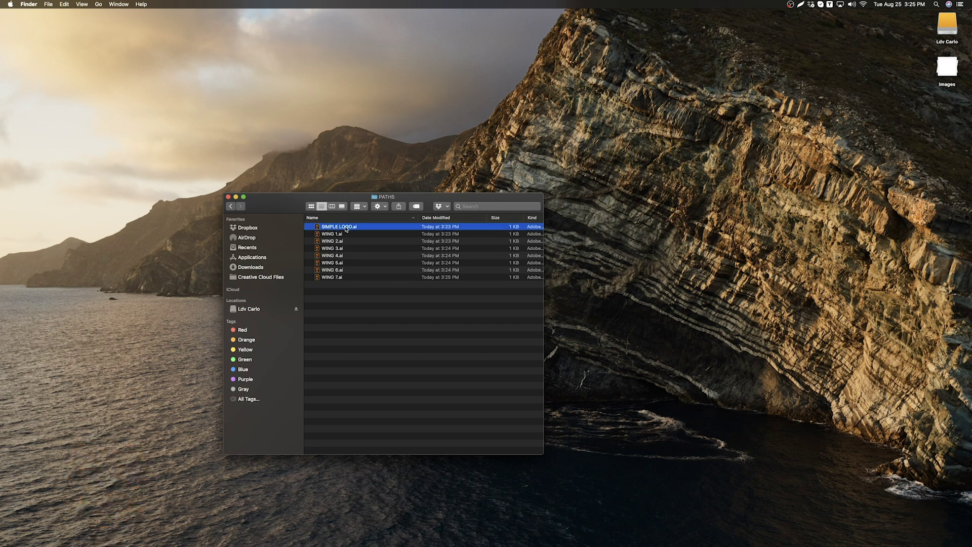
{"action": "left_click", "coordinate": [341, 227]}
{"action": "type", "text": "EAGLE HEAD"}
{"action": "key", "text": "Return"}
{"action": "left_click", "coordinate": [357, 235]}
{"action": "left_click", "coordinate": [361, 277], "text": "shift"}
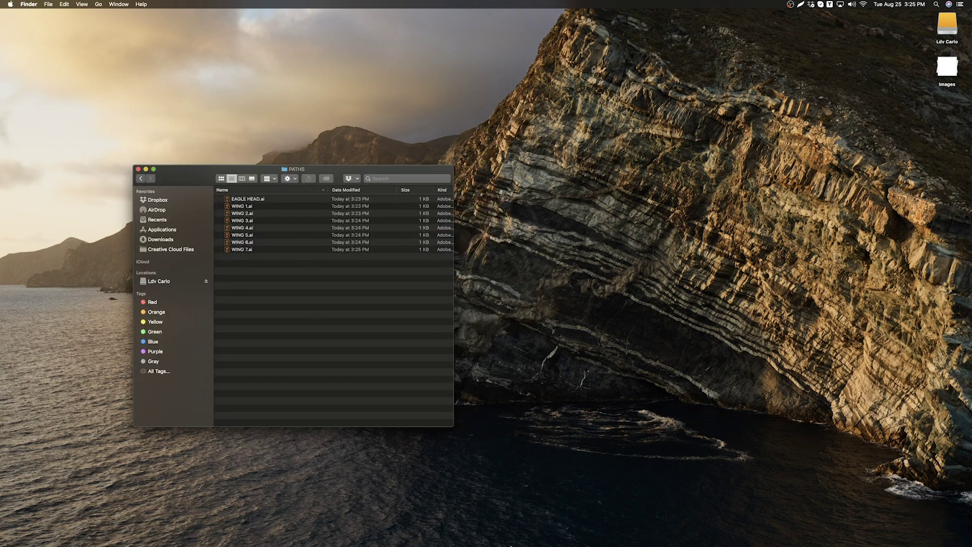
- Switch to Cinema 4D, start merging objects and browse to the PATHS folder inside HOW TO MAKE 2D LOGO INTO 3D
{"action": "mouse_move", "coordinate": [511, 546]}
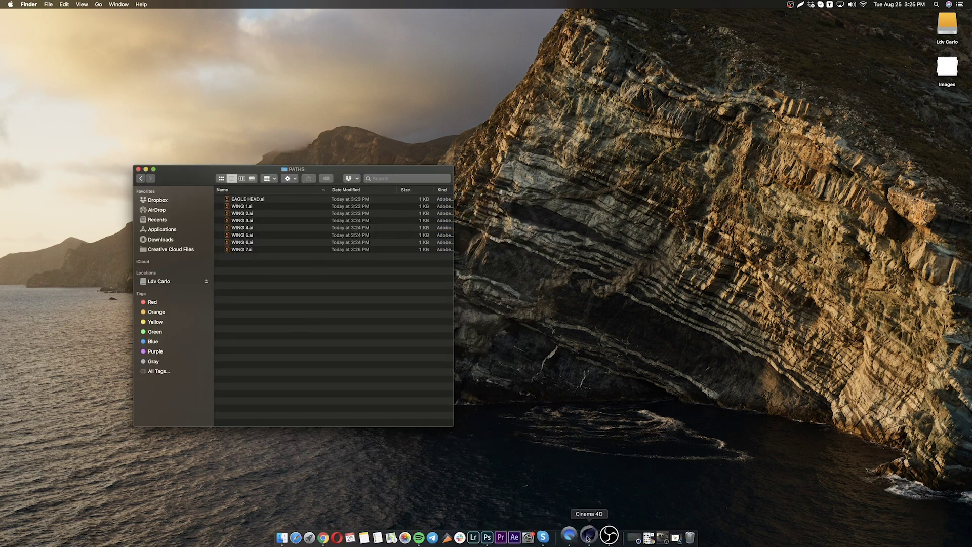
{"action": "left_click", "coordinate": [589, 536]}
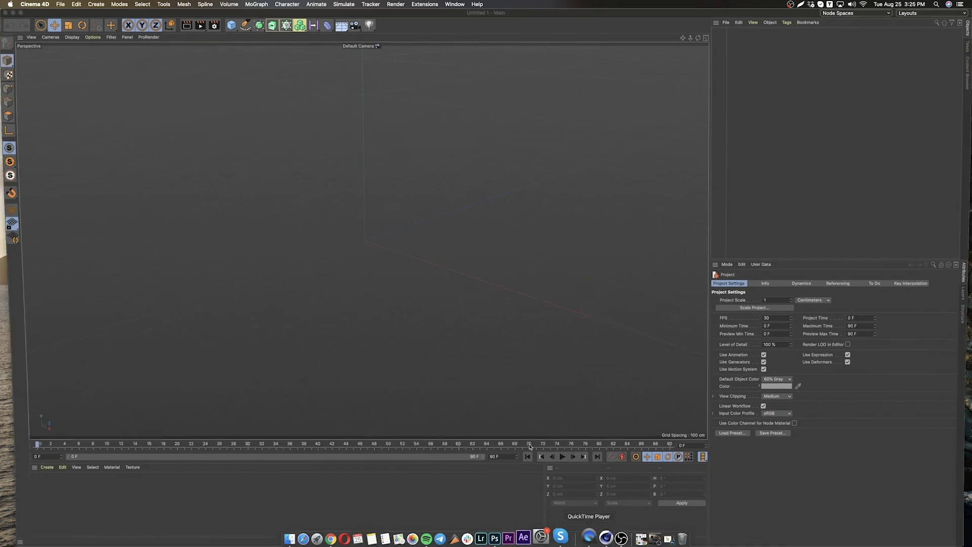
{"action": "left_click", "coordinate": [726, 22]}
{"action": "left_click", "coordinate": [737, 35]}
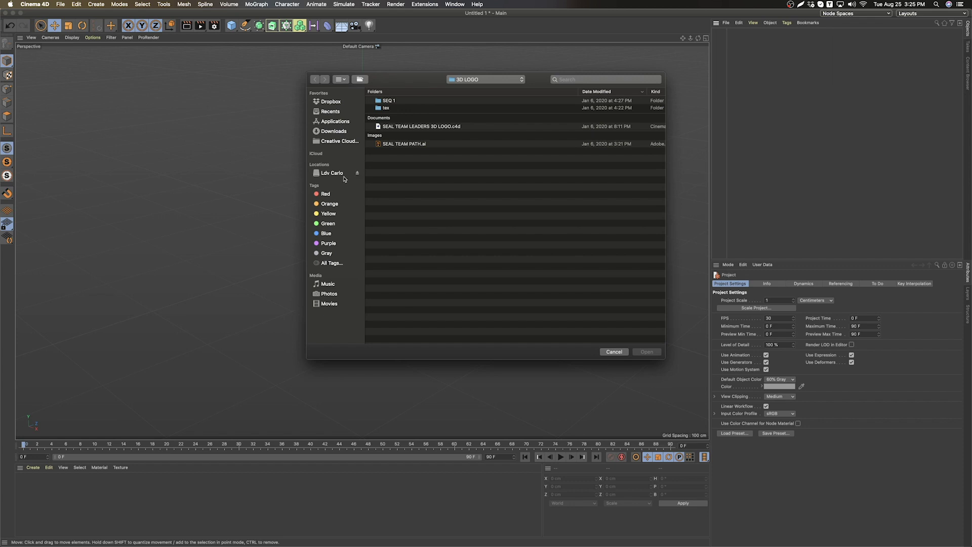
{"action": "left_click", "coordinate": [334, 173]}
{"action": "double_click", "coordinate": [397, 107]}
{"action": "double_click", "coordinate": [403, 104]}
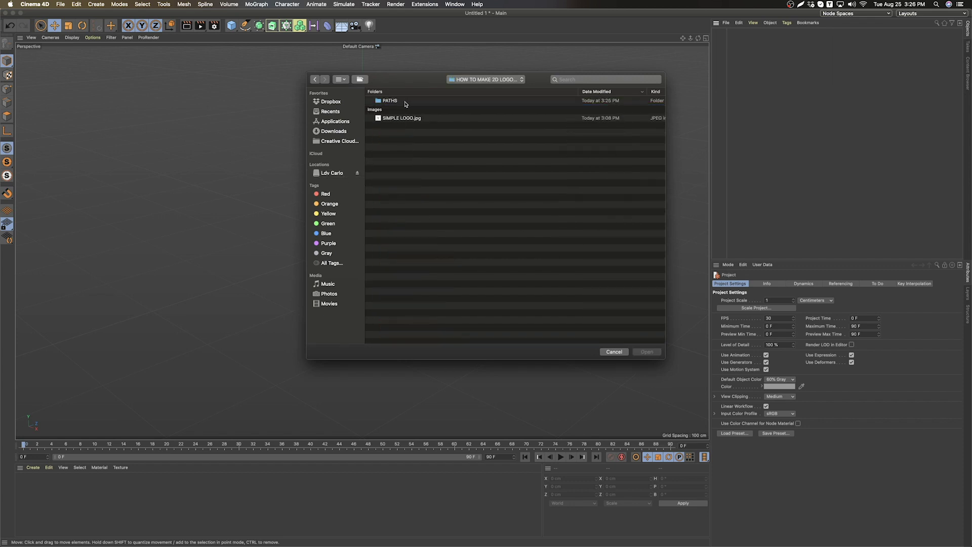
{"action": "double_click", "coordinate": [405, 103]}
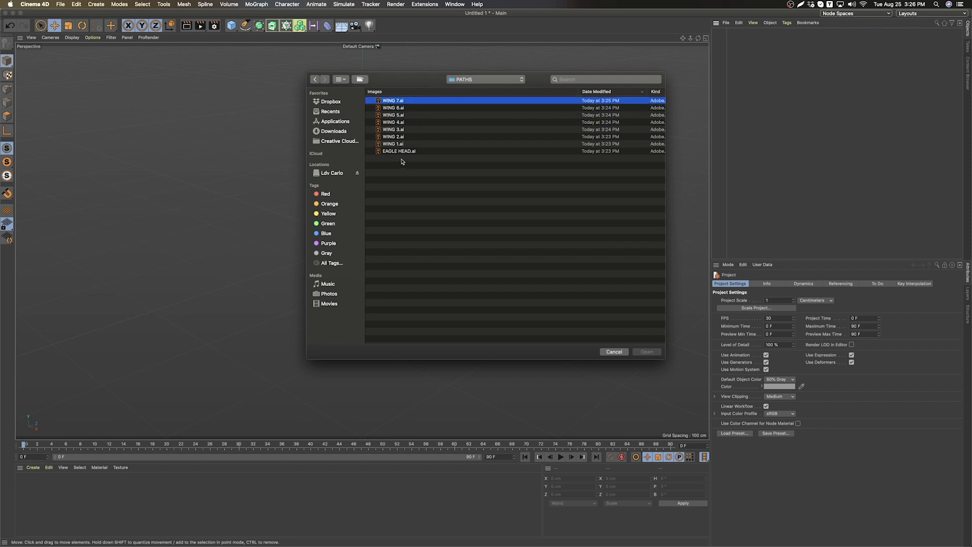
- Merge EAGLE HEAD.ai into the scene as a spline and leave it deselected
{"action": "left_click", "coordinate": [408, 152]}
{"action": "left_click", "coordinate": [646, 352]}
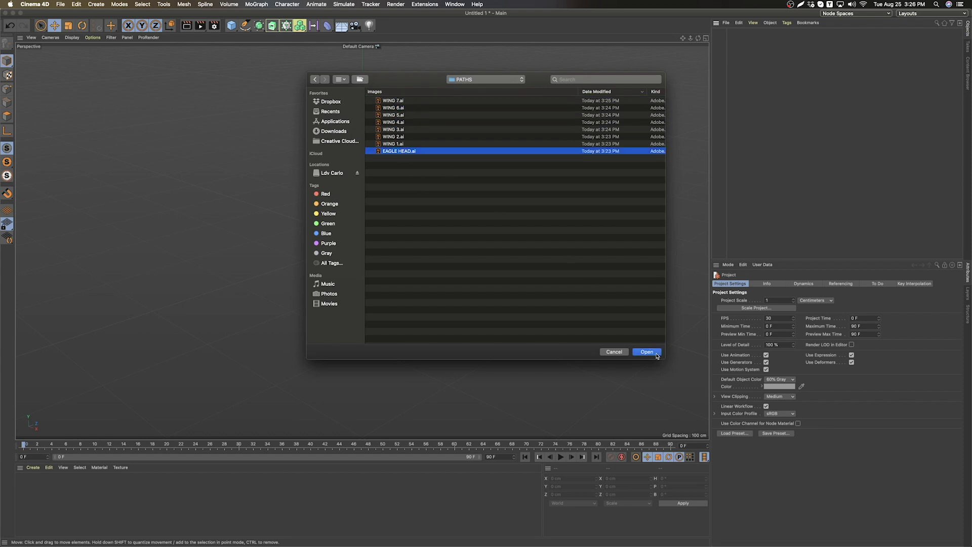
{"action": "left_click", "coordinate": [669, 371]}
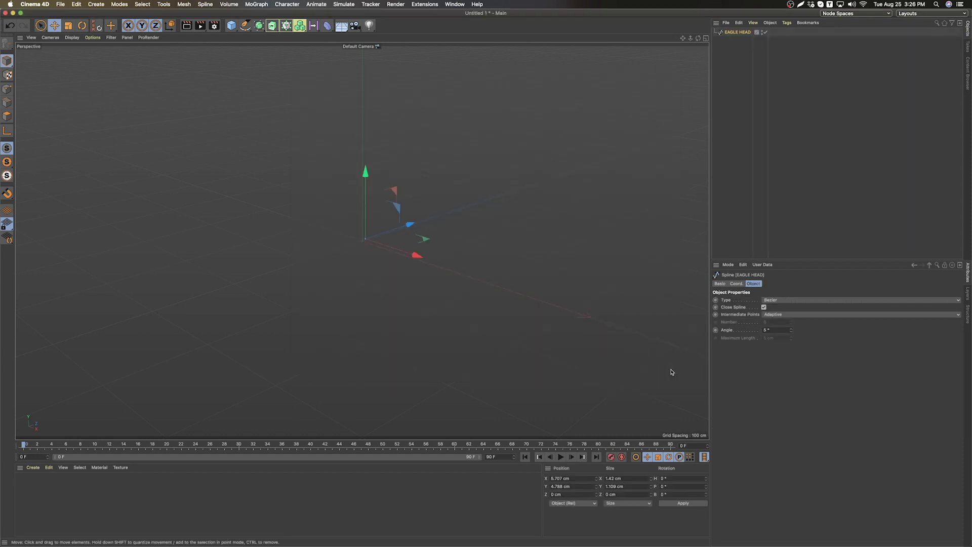
{"action": "left_click", "coordinate": [740, 75]}
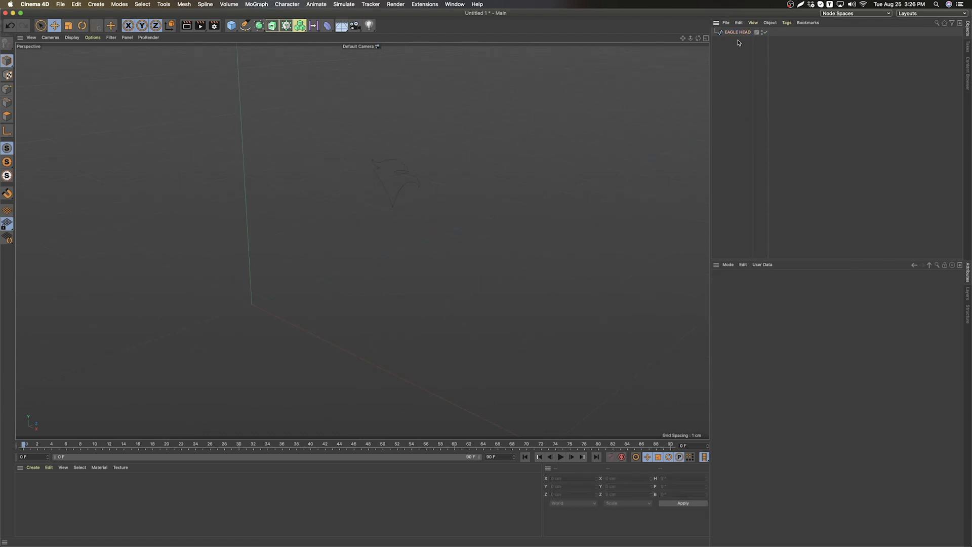
{"action": "left_click", "coordinate": [737, 32]}
{"action": "left_click", "coordinate": [631, 202]}
- Merge WING 1.ai into the scene at a scale of 1 centimeter with connected splines
{"action": "left_click", "coordinate": [725, 22]}
{"action": "left_click", "coordinate": [731, 33]}
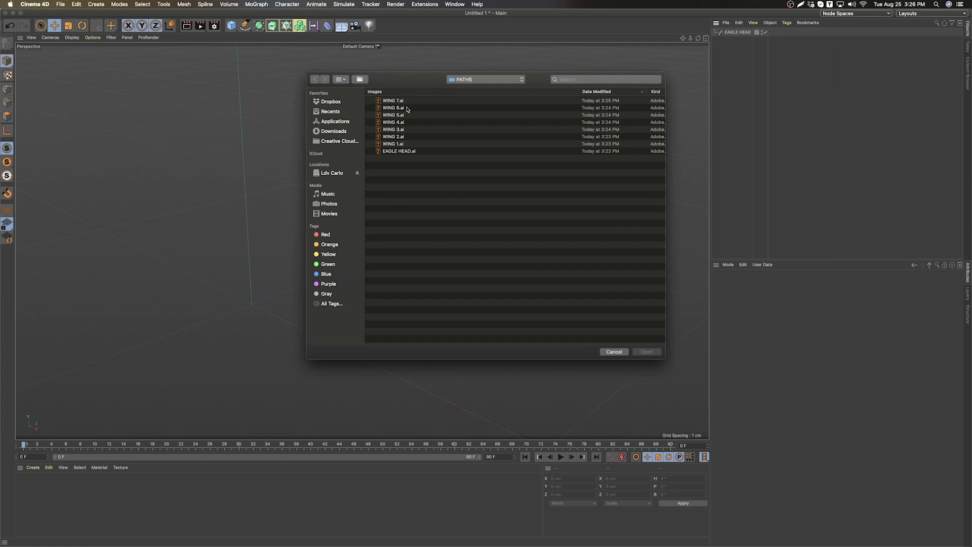
{"action": "left_click", "coordinate": [407, 145]}
{"action": "left_click", "coordinate": [647, 352]}
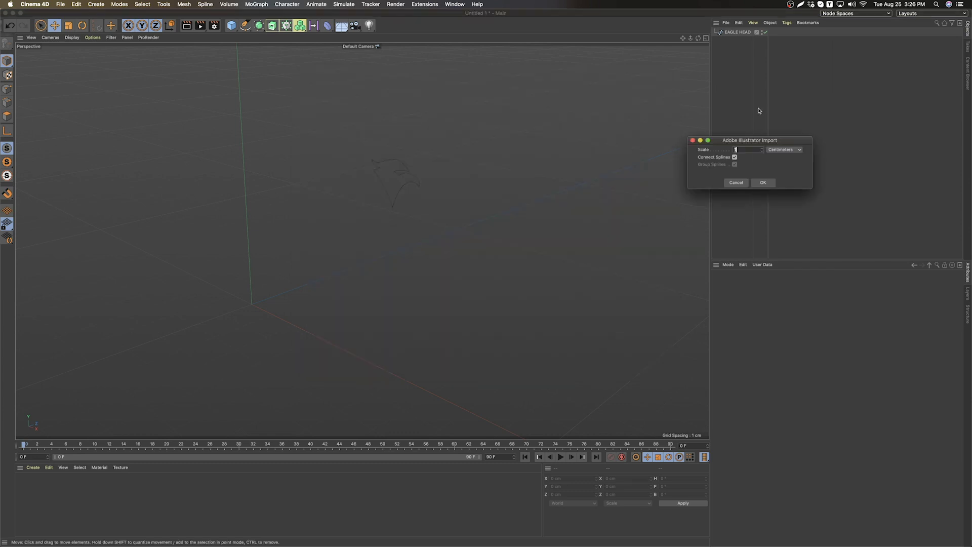
{"action": "left_click", "coordinate": [763, 183]}
- Merge WING 2.ai into the scene at a scale of 1 centimeter with connected splines
{"action": "left_click", "coordinate": [725, 23]}
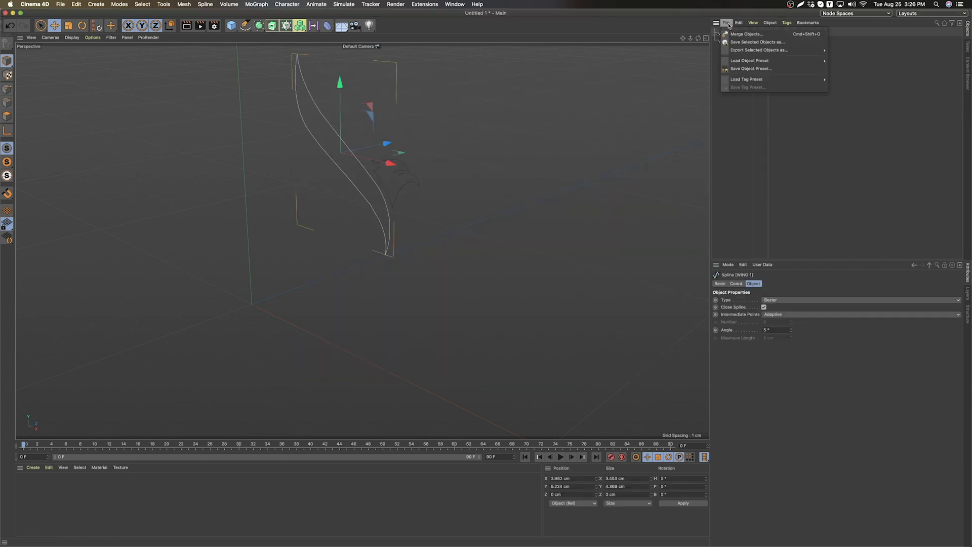
{"action": "left_click", "coordinate": [744, 34]}
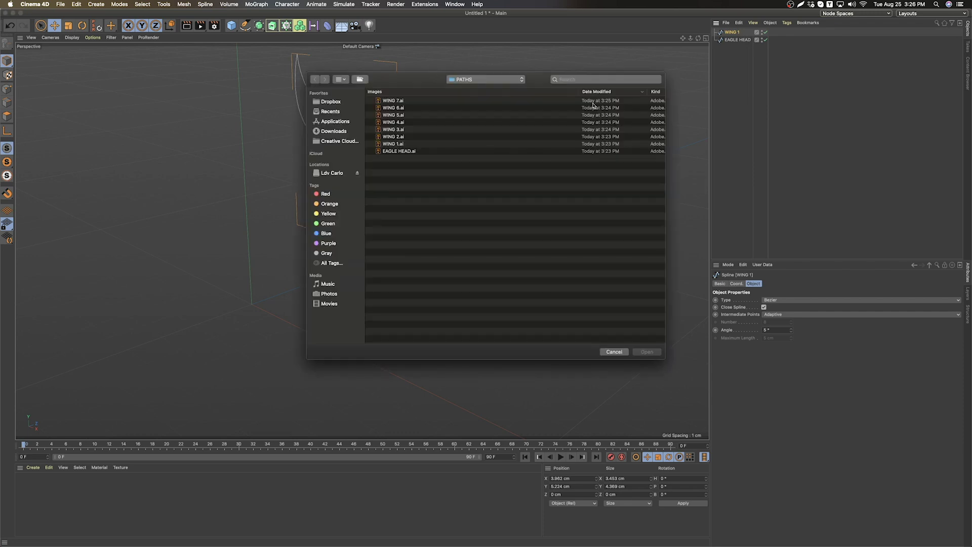
{"action": "left_click", "coordinate": [412, 138]}
{"action": "left_click", "coordinate": [651, 352]}
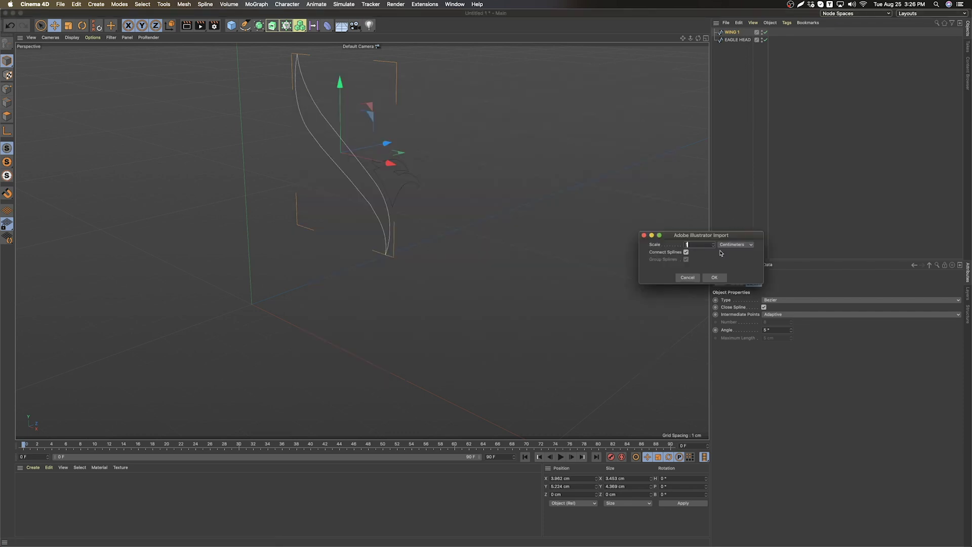
{"action": "left_click", "coordinate": [715, 277]}
- Merge WING 3.ai into the scene at a scale of 1 centimeter with connected splines
{"action": "left_click", "coordinate": [726, 23]}
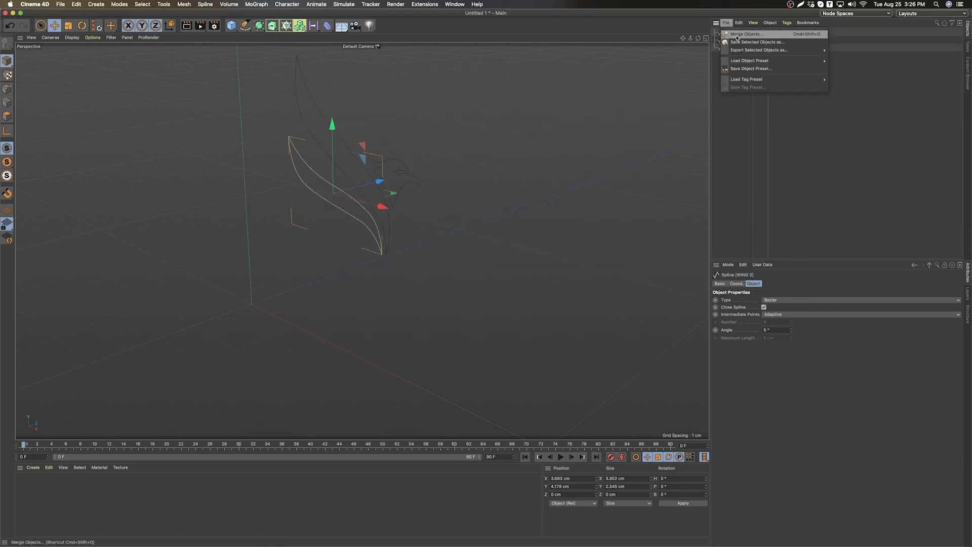
{"action": "left_click", "coordinate": [737, 36]}
{"action": "left_click_drag", "start_coordinate": [404, 86], "coordinate": [465, 256]}
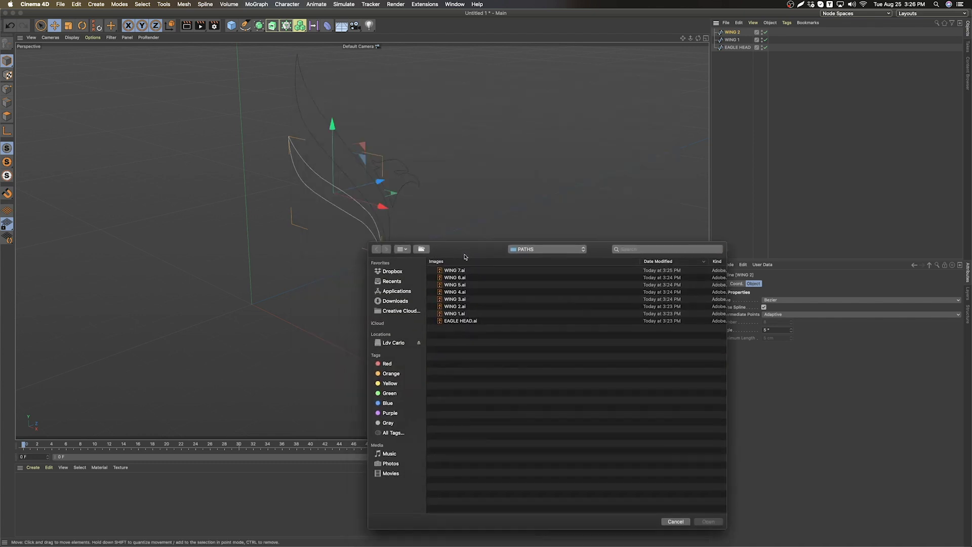
{"action": "left_click", "coordinate": [465, 299]}
{"action": "left_click", "coordinate": [708, 522]}
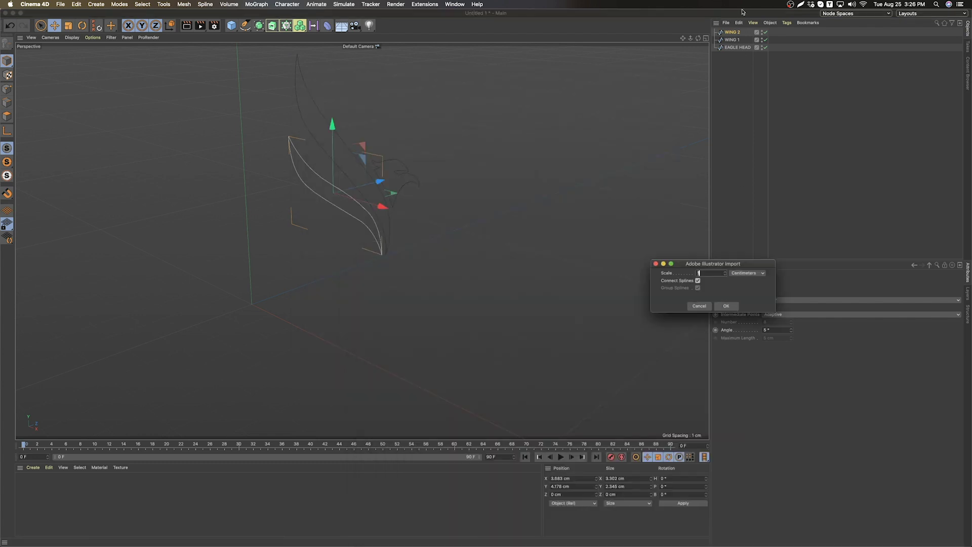
{"action": "left_click", "coordinate": [719, 306]}
- Merge WING 4.ai into the scene at a scale of 1 centimeter with connected splines
{"action": "left_click", "coordinate": [726, 23]}
{"action": "left_click", "coordinate": [733, 34]}
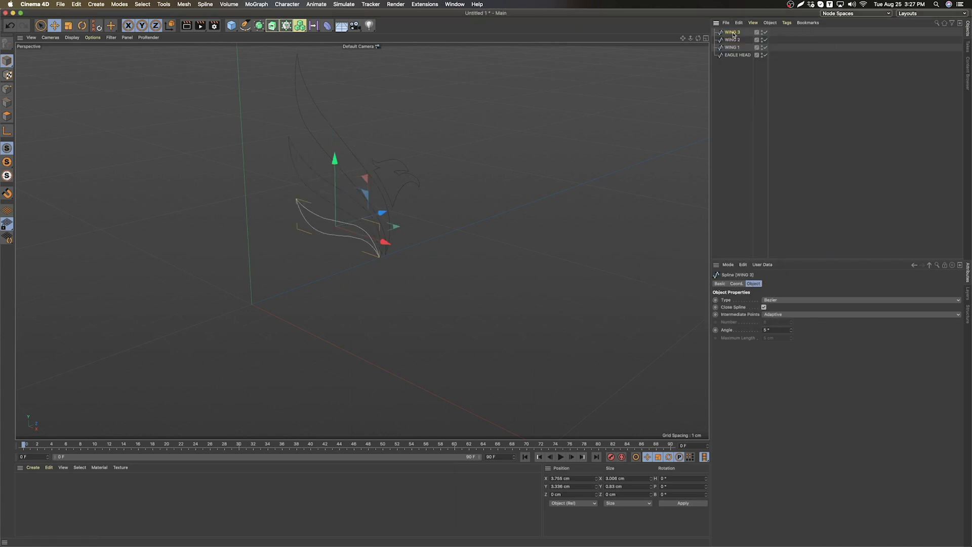
{"action": "left_click", "coordinate": [403, 124]}
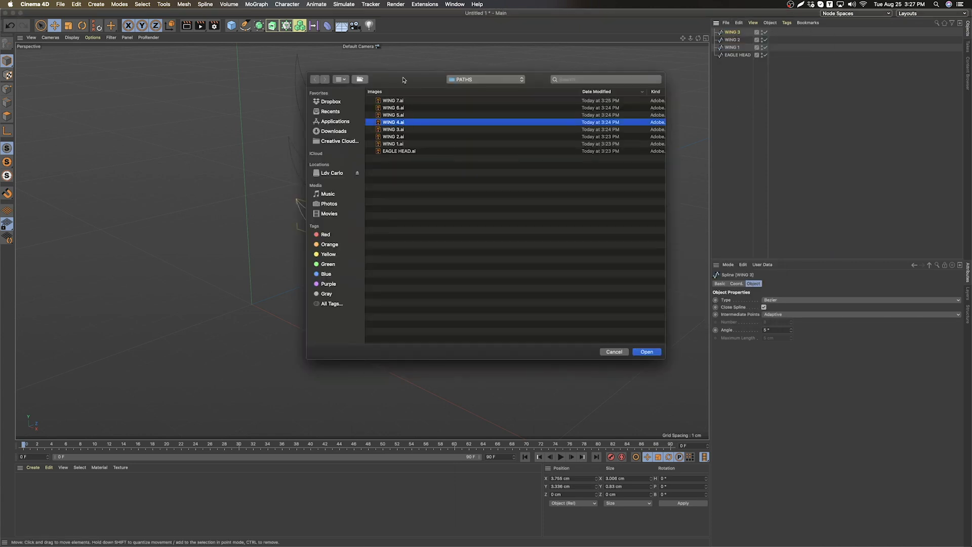
{"action": "left_click", "coordinate": [682, 432]}
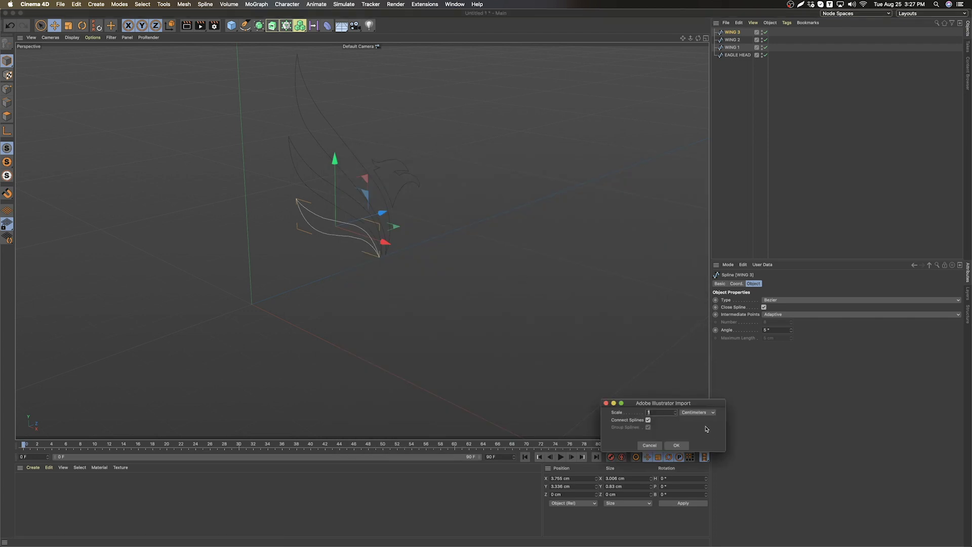
{"action": "left_click", "coordinate": [676, 445]}
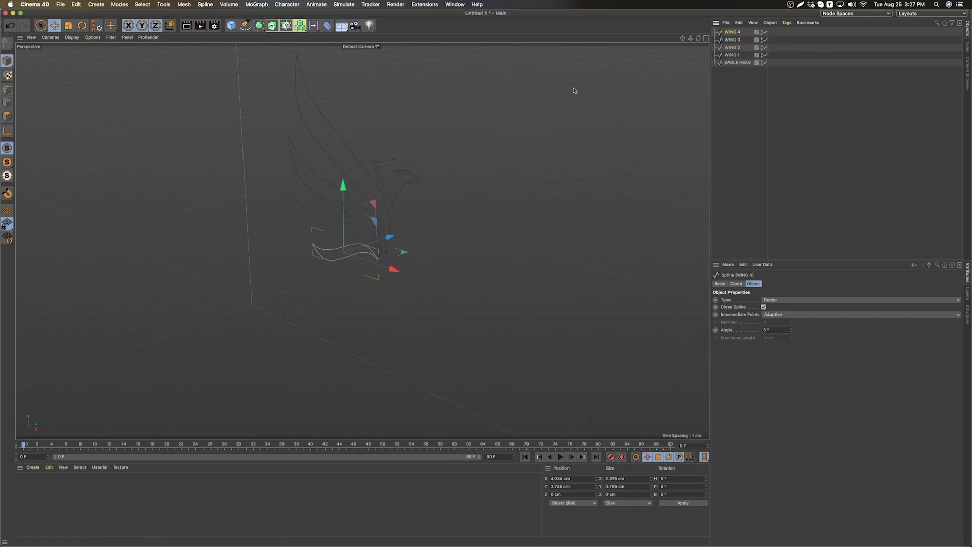
- Merge WING 5.ai into the scene at a scale of 1 centimeter with connected splines
{"action": "key", "text": "super+shift+o"}
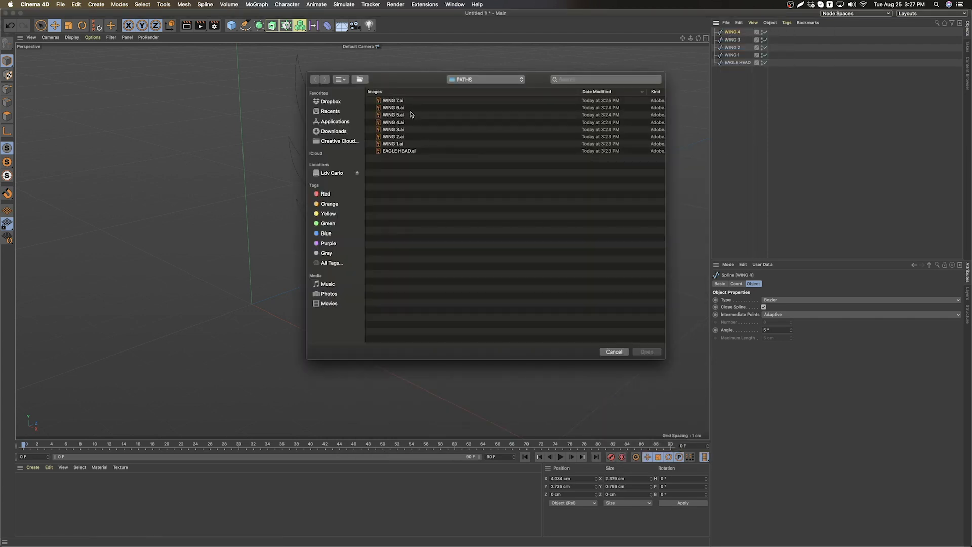
{"action": "left_click", "coordinate": [411, 114]}
{"action": "left_click", "coordinate": [648, 352]}
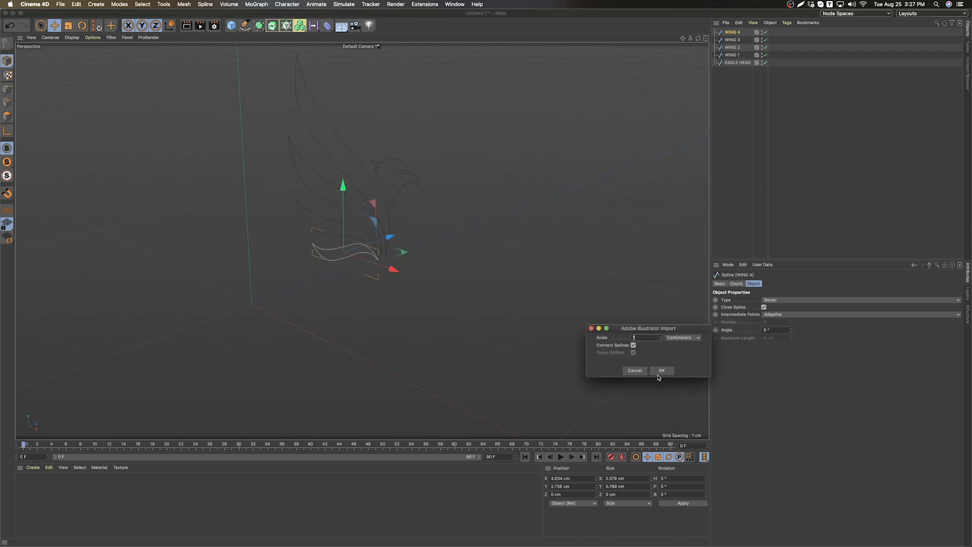
{"action": "left_click", "coordinate": [661, 370]}
- Merge WING 6.ai into the scene at a scale of 1 centimeter with connected splines
{"action": "key", "text": "super+shift+o"}
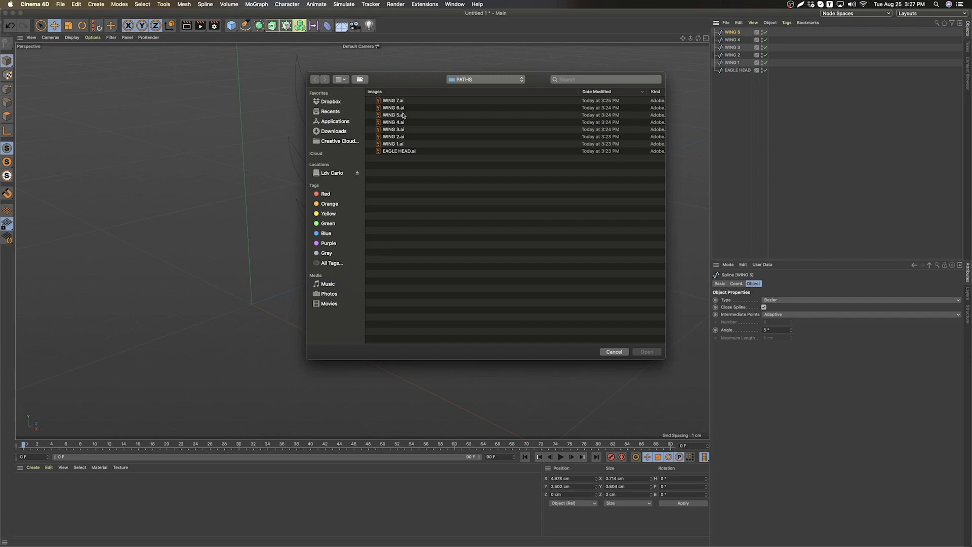
{"action": "left_click", "coordinate": [399, 107]}
{"action": "left_click", "coordinate": [647, 352]}
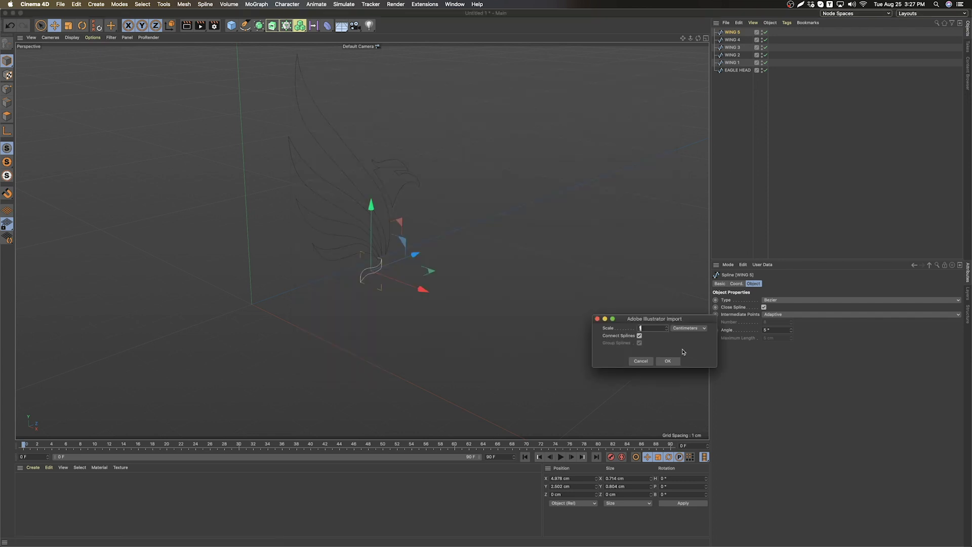
{"action": "left_click", "coordinate": [668, 360]}
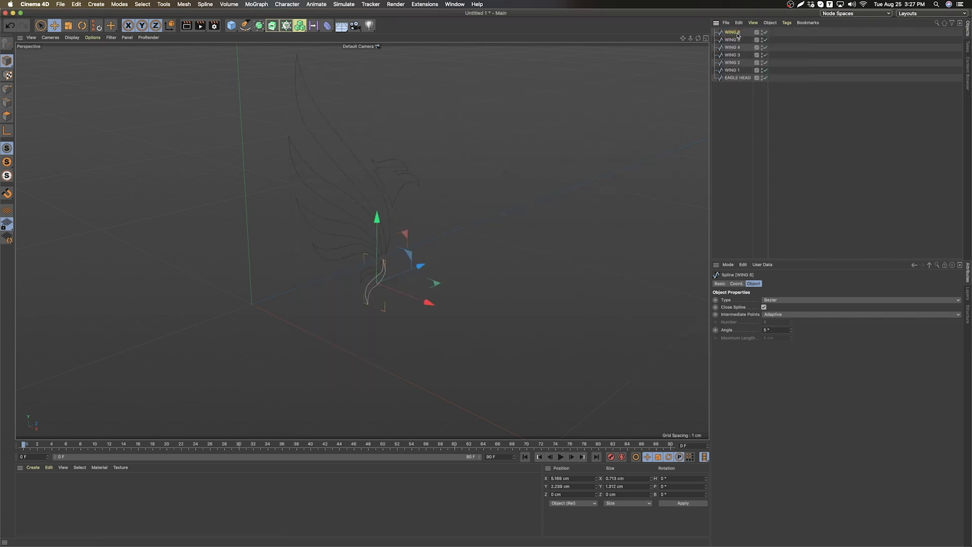
- Merge WING 7.ai into the scene at a scale of 1 centimeter with connected splines
{"action": "key", "text": "super+shift+o"}
{"action": "left_click", "coordinate": [397, 101]}
{"action": "left_click", "coordinate": [646, 351]}
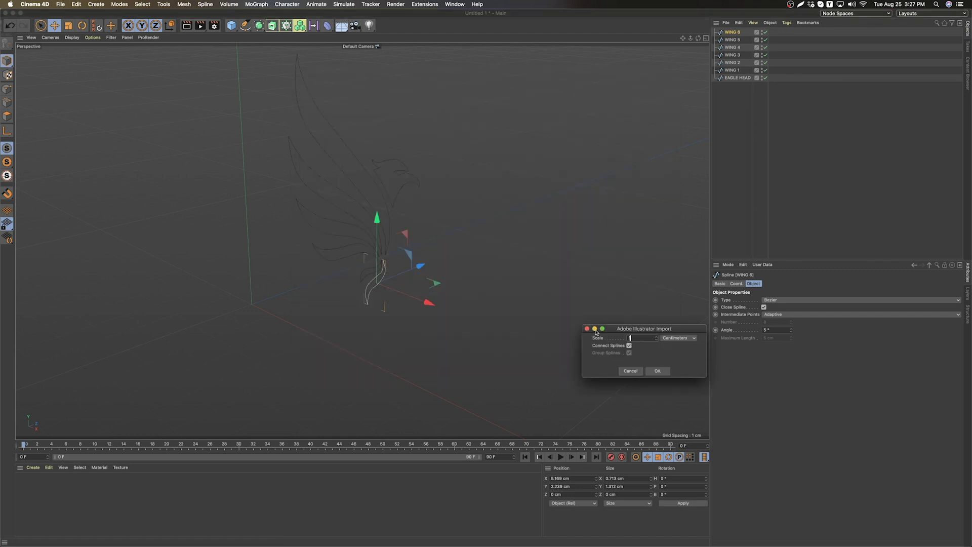
{"action": "left_click", "coordinate": [661, 371]}
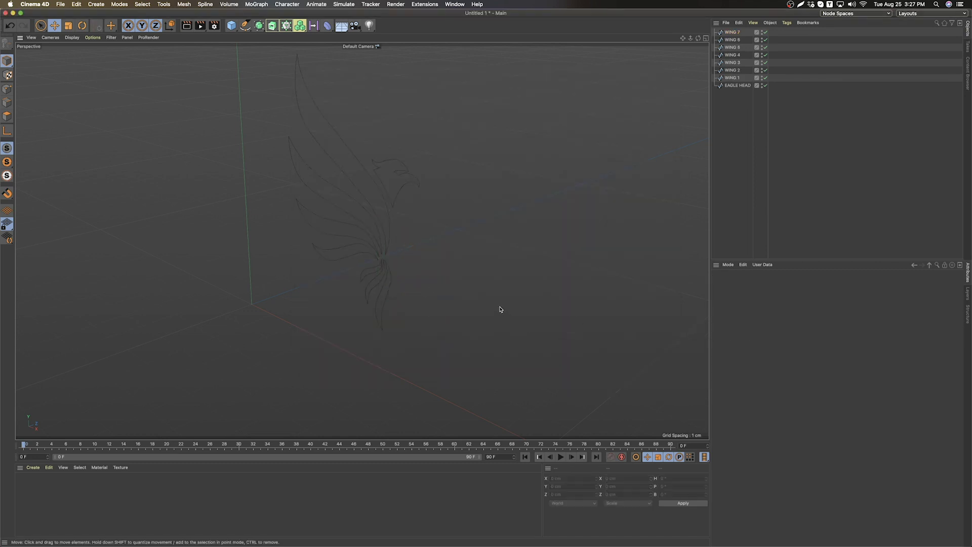
- Examine the complete set of merged eagle splines from different angles and distances
{"action": "left_click_drag", "start_coordinate": [407, 271], "coordinate": [510, 236], "text": "alt"}
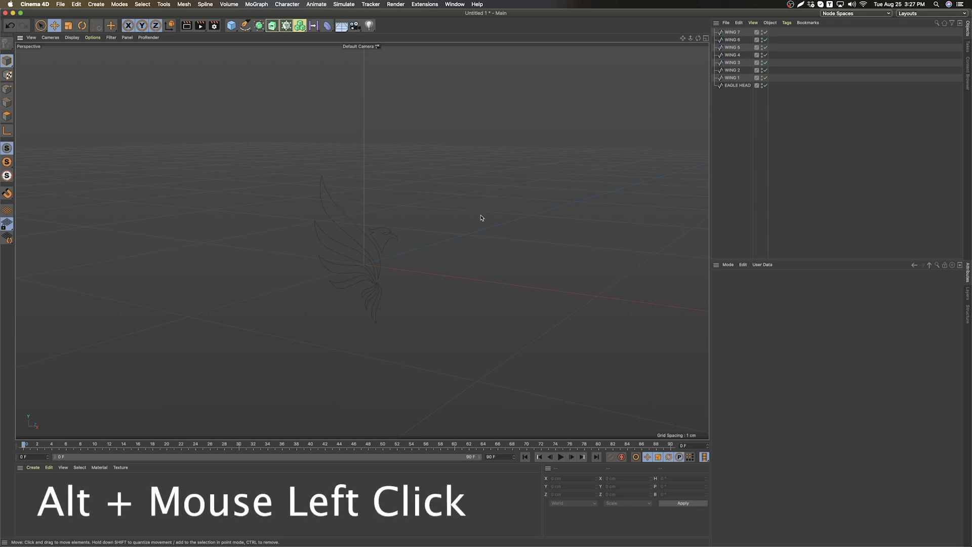
{"action": "mouse_move", "coordinate": [453, 251]}
{"action": "left_mouse_down", "text": "alt"}
{"action": "mouse_move", "coordinate": [534, 272]}
{"action": "mouse_move", "coordinate": [386, 250]}
{"action": "mouse_move", "coordinate": [496, 238]}
{"action": "mouse_move", "coordinate": [445, 273]}
{"action": "mouse_move", "coordinate": [423, 267]}
{"action": "mouse_move", "coordinate": [508, 241]}
{"action": "mouse_move", "coordinate": [424, 244]}
{"action": "mouse_move", "coordinate": [484, 250]}
{"action": "mouse_move", "coordinate": [455, 256]}
{"action": "mouse_move", "coordinate": [461, 246]}
{"action": "left_mouse_up", "text": "alt"}
{"action": "scroll", "coordinate": [393, 265], "scroll_direction": "down", "scroll_amount": 8}
{"action": "scroll", "coordinate": [366, 262], "scroll_direction": "up", "scroll_amount": 8}
{"action": "scroll", "coordinate": [366, 262], "scroll_direction": "down", "scroll_amount": 2}
{"action": "scroll", "coordinate": [366, 261], "scroll_direction": "down", "scroll_amount": 1}
{"action": "scroll", "coordinate": [366, 262], "scroll_direction": "down", "scroll_amount": 5}
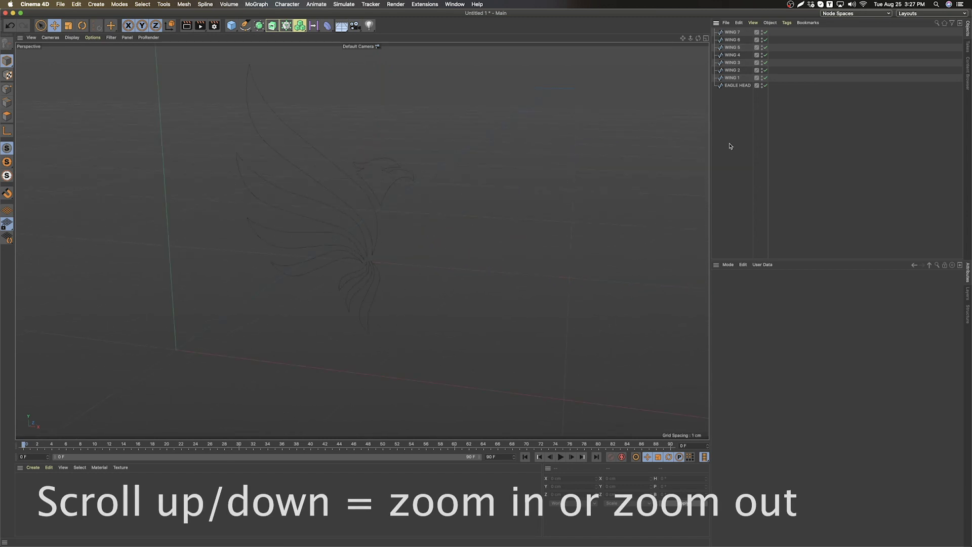
- Select the EAGLE HEAD spline and all seven wing splines and move them together close to the world origin
{"action": "left_click_drag", "start_coordinate": [729, 146], "coordinate": [723, 29]}
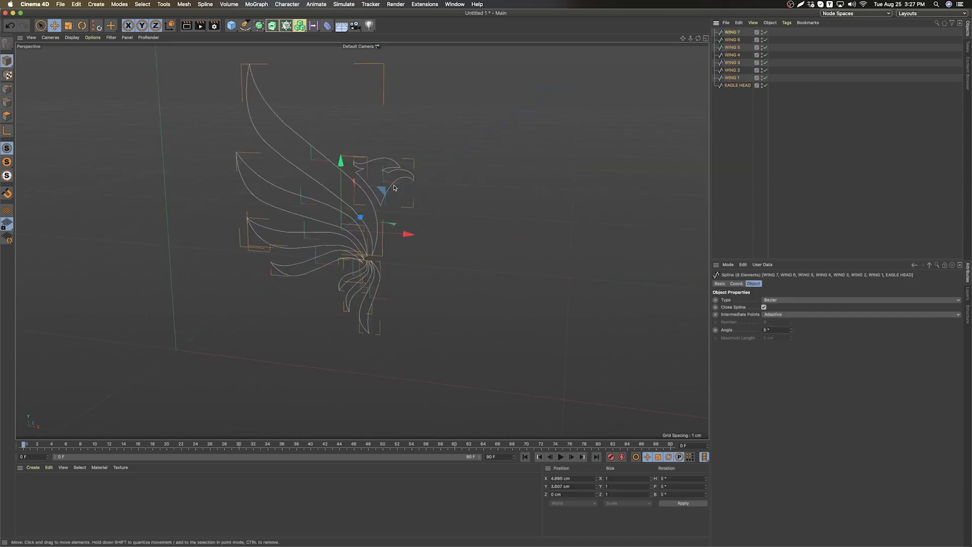
{"action": "left_click_drag", "start_coordinate": [754, 148], "coordinate": [716, 27]}
{"action": "left_click_drag", "start_coordinate": [356, 216], "coordinate": [206, 314]}
- Inspect the EAGLE HEAD spline up close and from a distance, and leave everything deselected
{"action": "key", "text": "h"}
{"action": "left_click_drag", "start_coordinate": [412, 168], "coordinate": [499, 236], "text": "alt"}
{"action": "scroll", "coordinate": [499, 236], "scroll_direction": "down", "scroll_amount": 8}
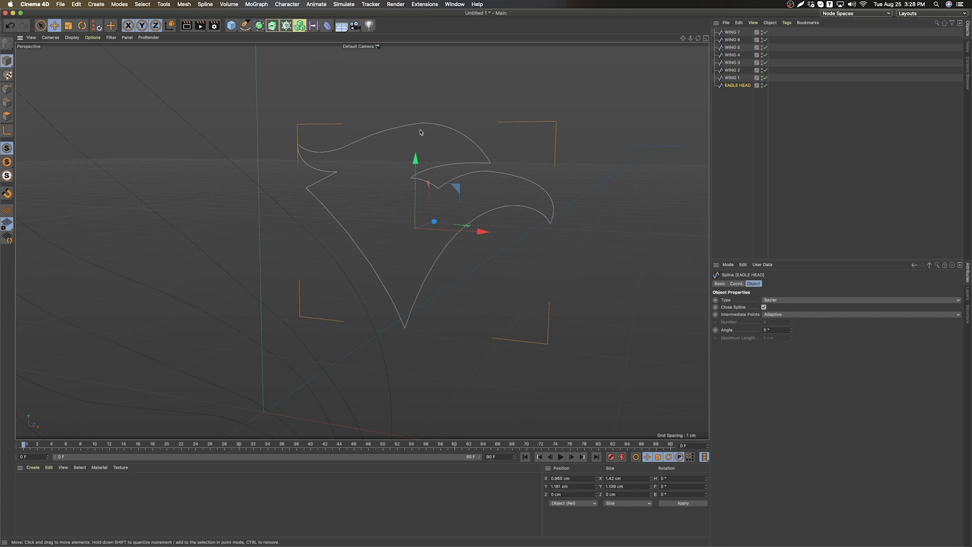
{"action": "scroll", "coordinate": [324, 155], "scroll_direction": "down", "scroll_amount": 6}
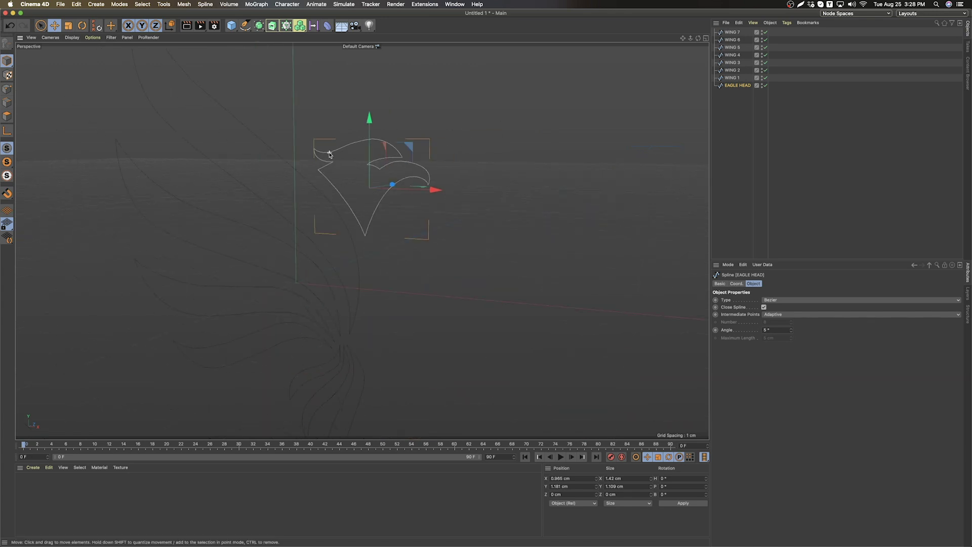
{"action": "left_click", "coordinate": [721, 192]}
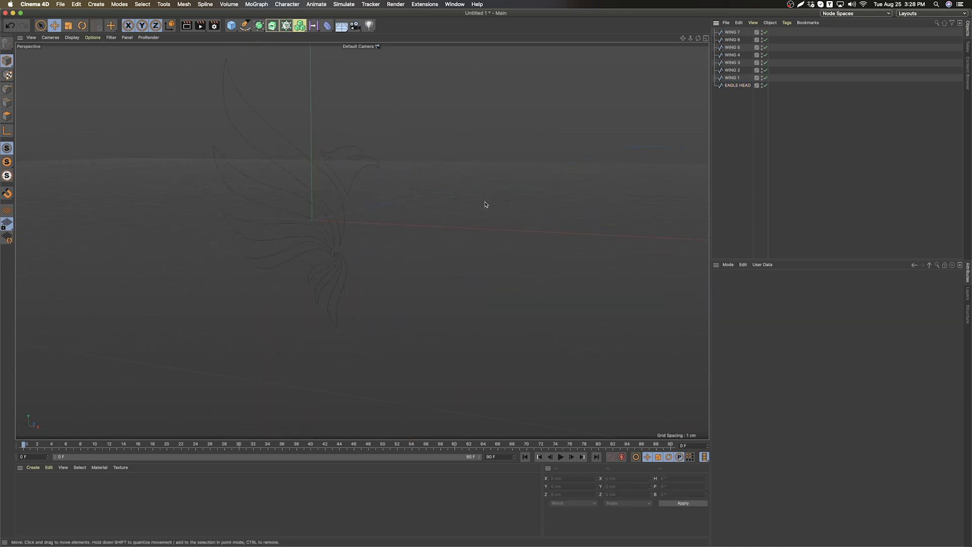
{"action": "scroll", "coordinate": [339, 202], "scroll_direction": "up", "scroll_amount": 4}
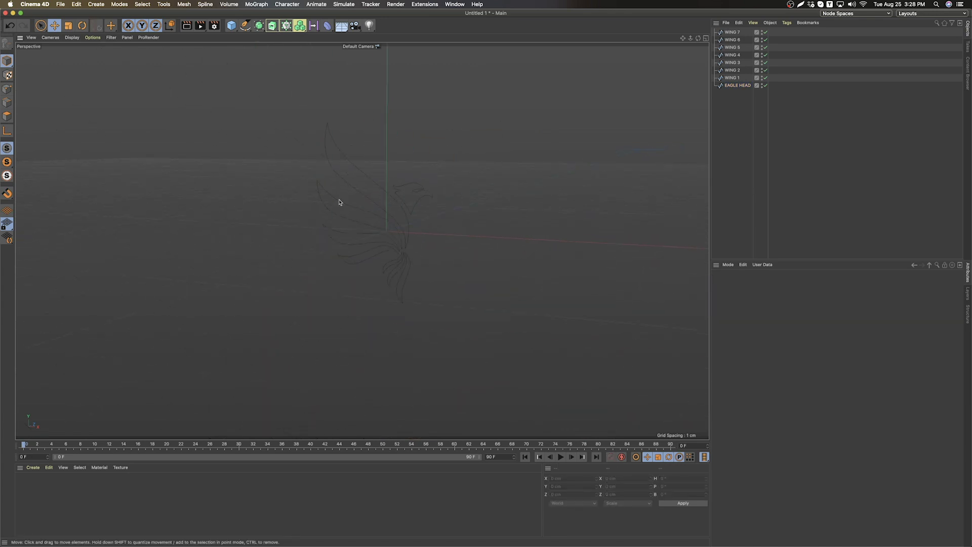
- Add an Extrude object and nest the EAGLE HEAD spline under it to give the head depth
{"action": "left_click", "coordinate": [273, 26]}
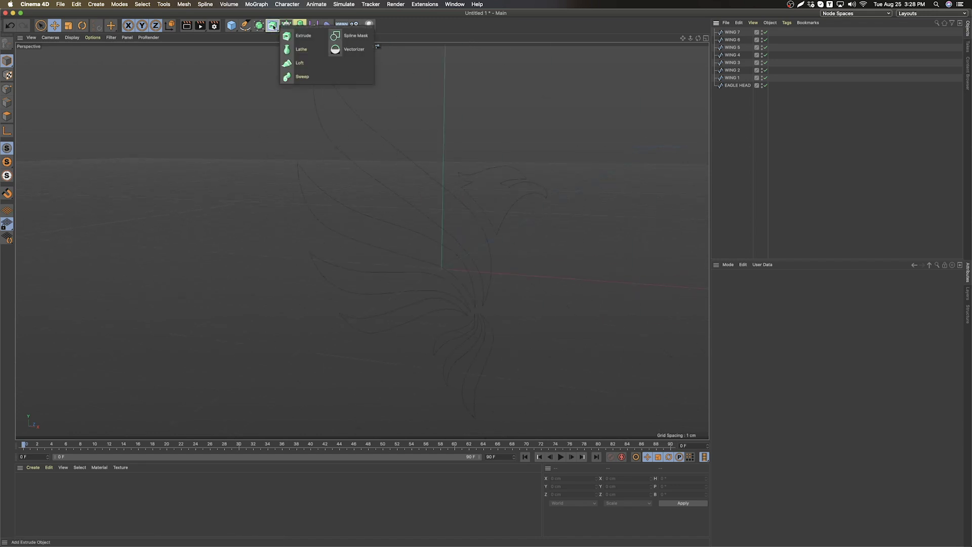
{"action": "left_click", "coordinate": [302, 37]}
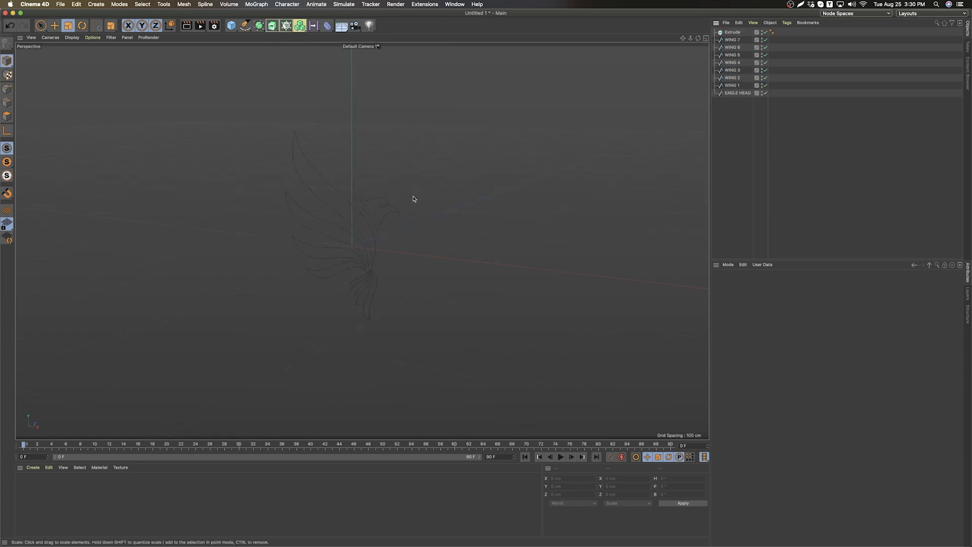
{"action": "left_click", "coordinate": [738, 93]}
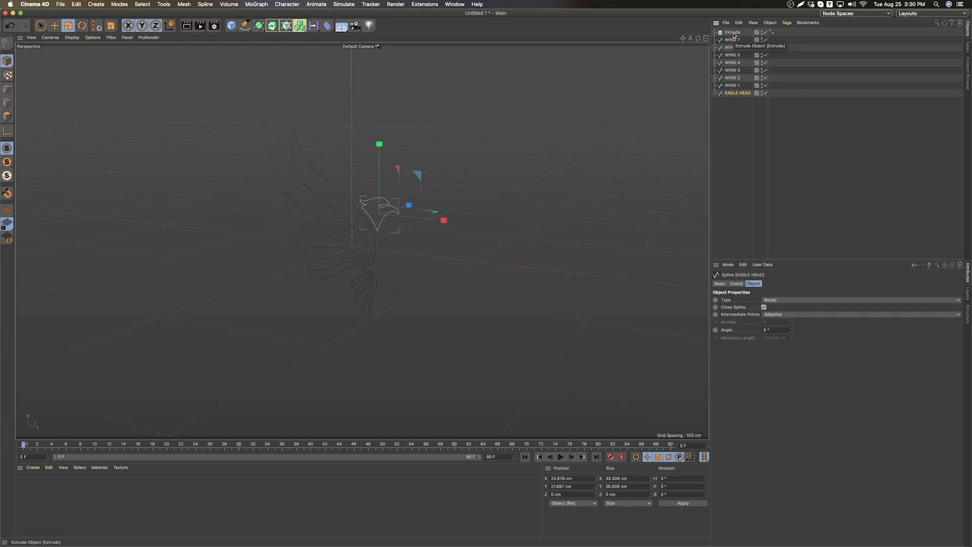
{"action": "left_click_drag", "start_coordinate": [737, 94], "coordinate": [731, 33]}
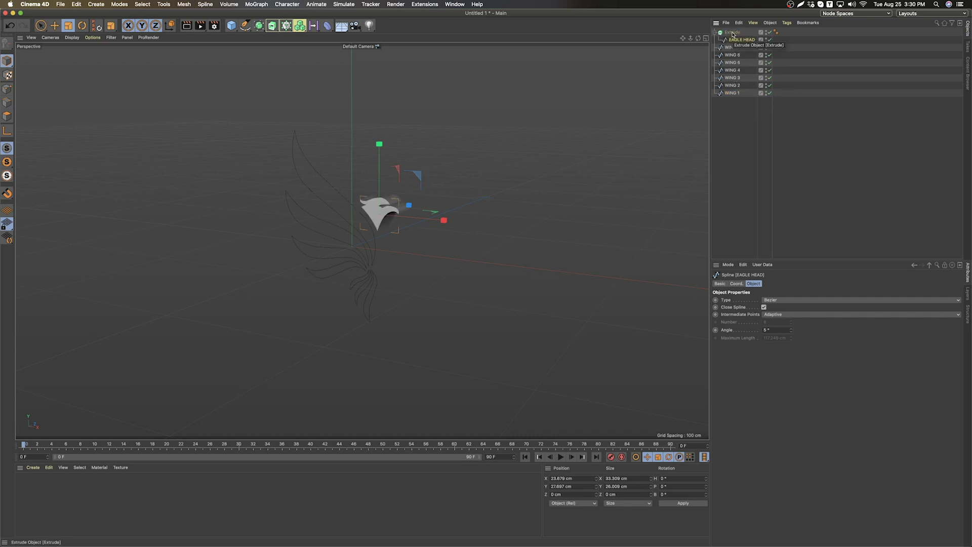
- Check the extruded head, deselect it, and extrude the WING 1 spline by nesting it under a new Extrude object
{"action": "scroll", "coordinate": [399, 196], "scroll_direction": "up", "scroll_amount": 3}
{"action": "left_click_drag", "start_coordinate": [399, 196], "coordinate": [445, 223], "text": "alt"}
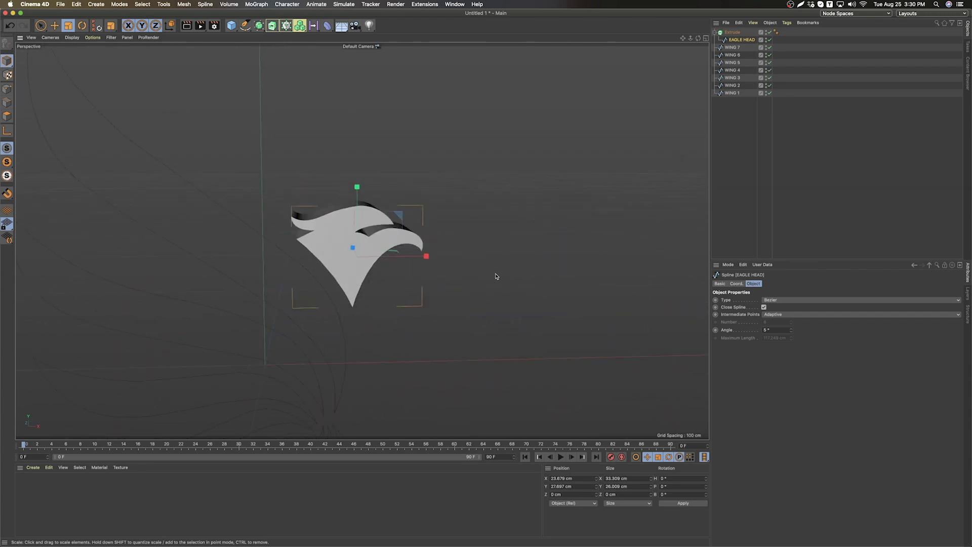
{"action": "scroll", "coordinate": [510, 250], "scroll_direction": "down", "scroll_amount": 3}
{"action": "left_click", "coordinate": [745, 189]}
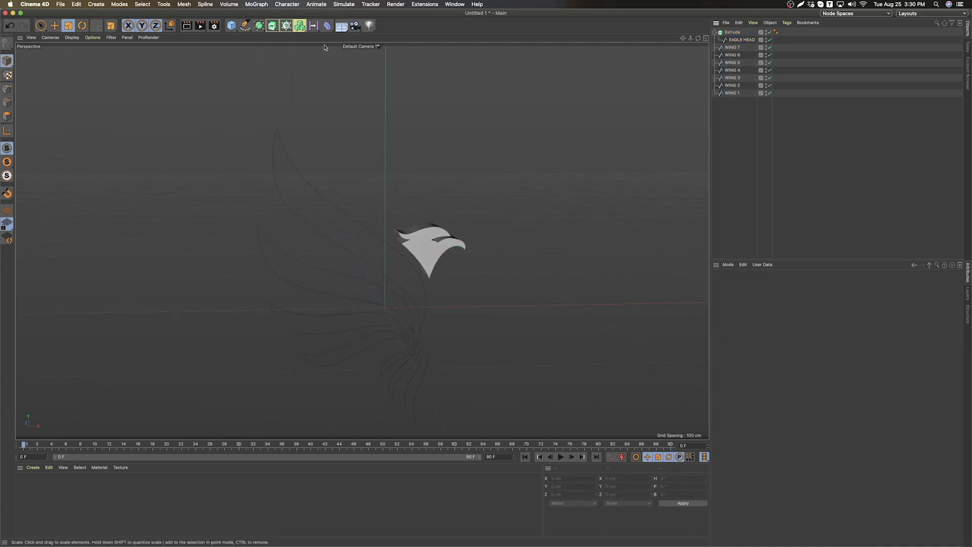
{"action": "left_click", "coordinate": [271, 26]}
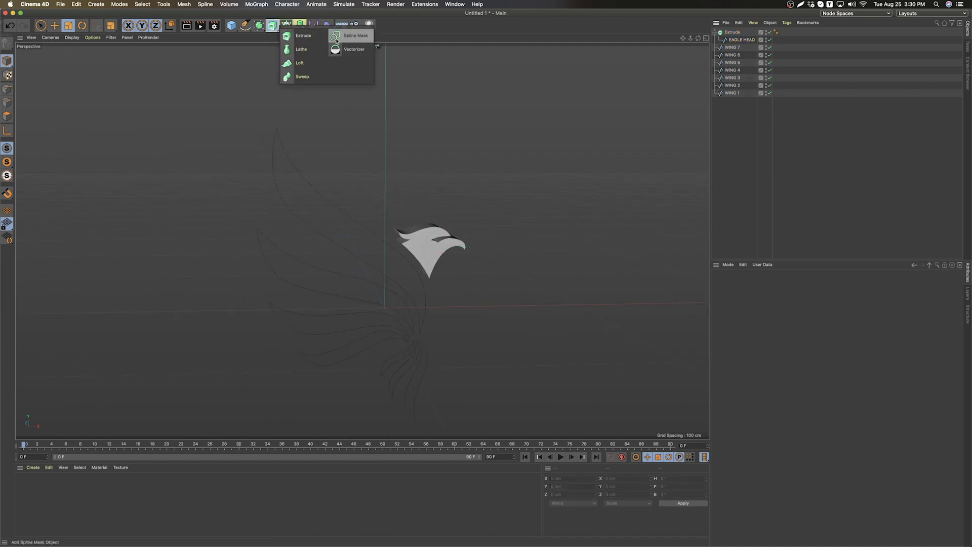
{"action": "left_click", "coordinate": [303, 37]}
{"action": "left_click_drag", "start_coordinate": [732, 101], "coordinate": [734, 34]}
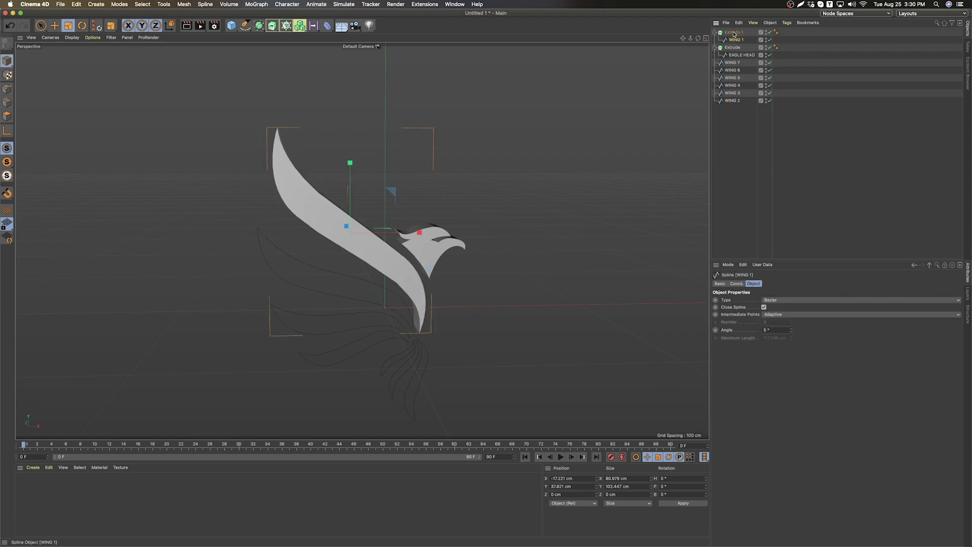
- Extrude the WING 2 and WING 3 splines by nesting each one under its own new Extrude object
{"action": "left_click", "coordinate": [272, 26]}
{"action": "left_click", "coordinate": [303, 37]}
{"action": "left_click_drag", "start_coordinate": [733, 108], "coordinate": [737, 33]}
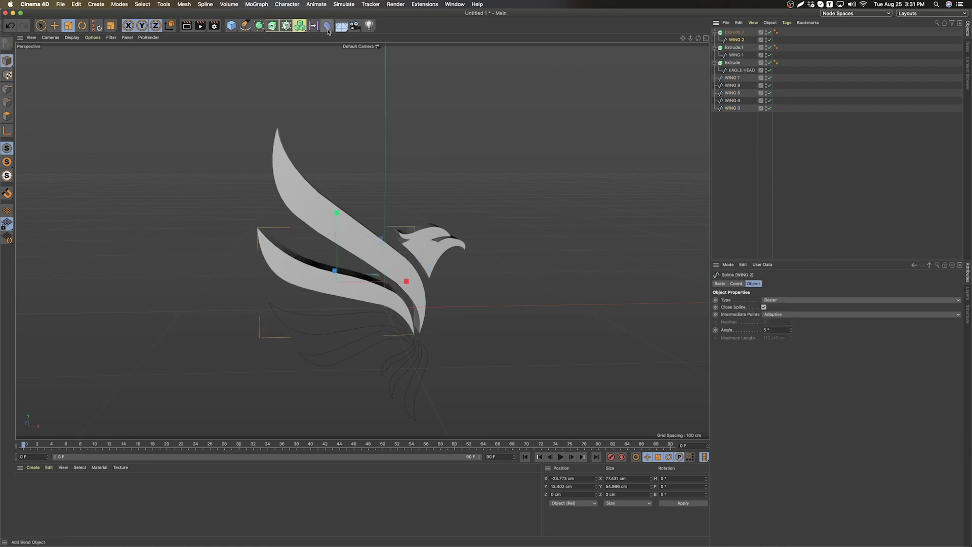
{"action": "left_click", "coordinate": [272, 25]}
{"action": "left_click", "coordinate": [327, 37]}
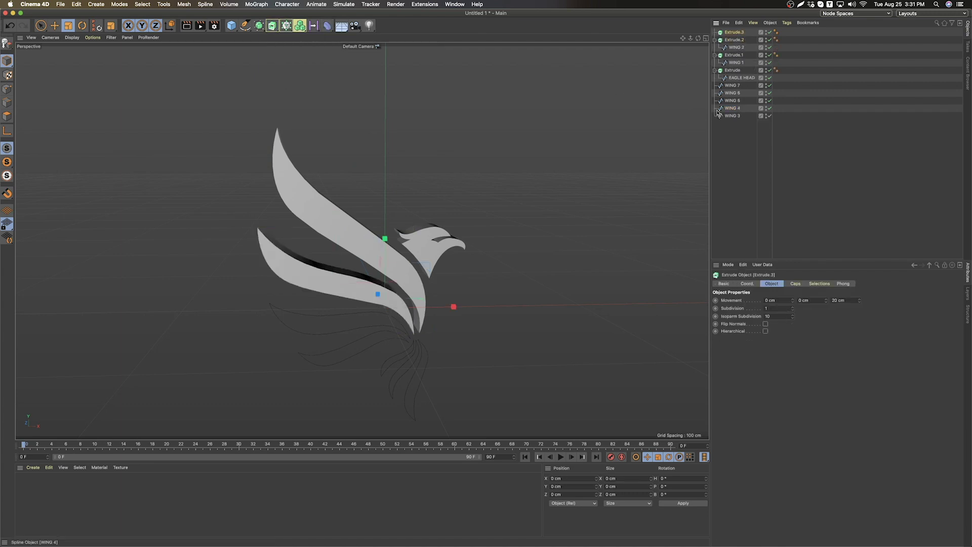
{"action": "left_click_drag", "start_coordinate": [729, 97], "coordinate": [729, 33]}
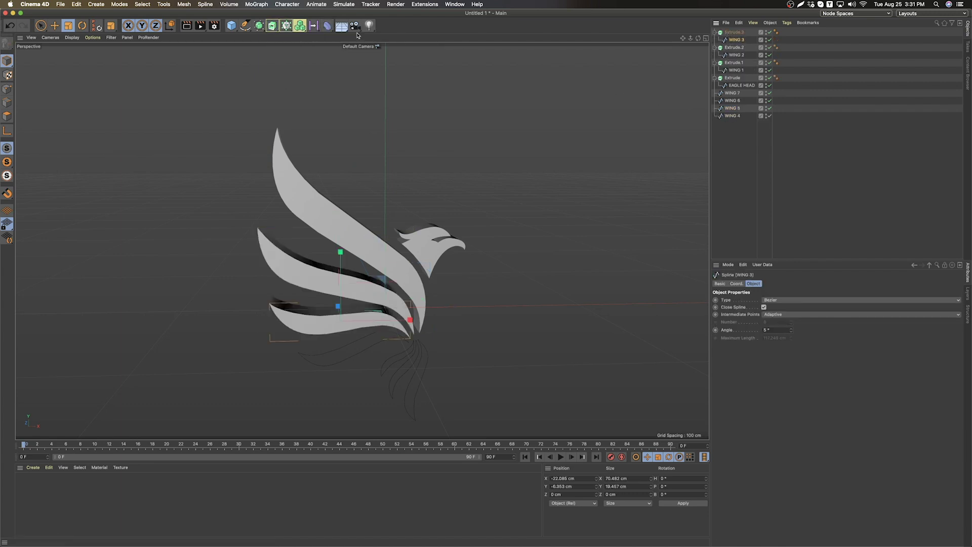
- Extrude the WING 4 and WING 5 splines by nesting each one under its own new Extrude object
{"action": "left_click", "coordinate": [271, 26]}
{"action": "left_click", "coordinate": [327, 37]}
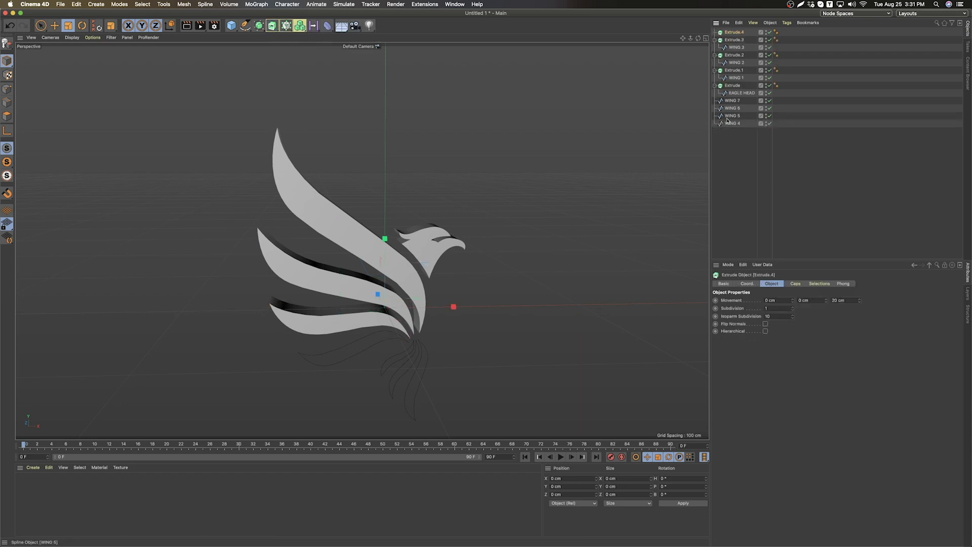
{"action": "left_click_drag", "start_coordinate": [733, 79], "coordinate": [733, 34]}
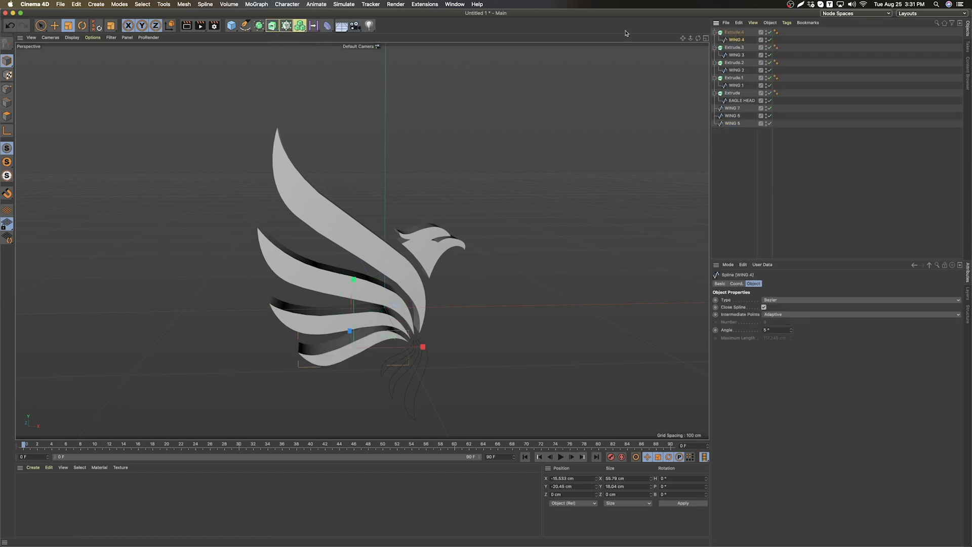
{"action": "left_click", "coordinate": [272, 25]}
{"action": "left_click", "coordinate": [310, 38]}
{"action": "left_click_drag", "start_coordinate": [723, 132], "coordinate": [732, 33]}
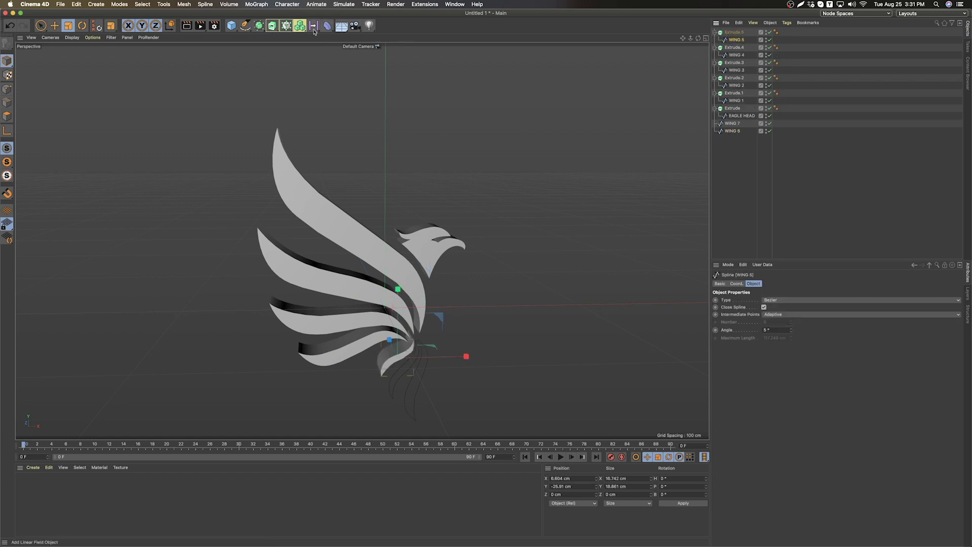
- Extrude the WING 6 and WING 7 splines by nesting each one under its own new Extrude object, and deselect
{"action": "left_click", "coordinate": [275, 26]}
{"action": "left_click", "coordinate": [310, 39]}
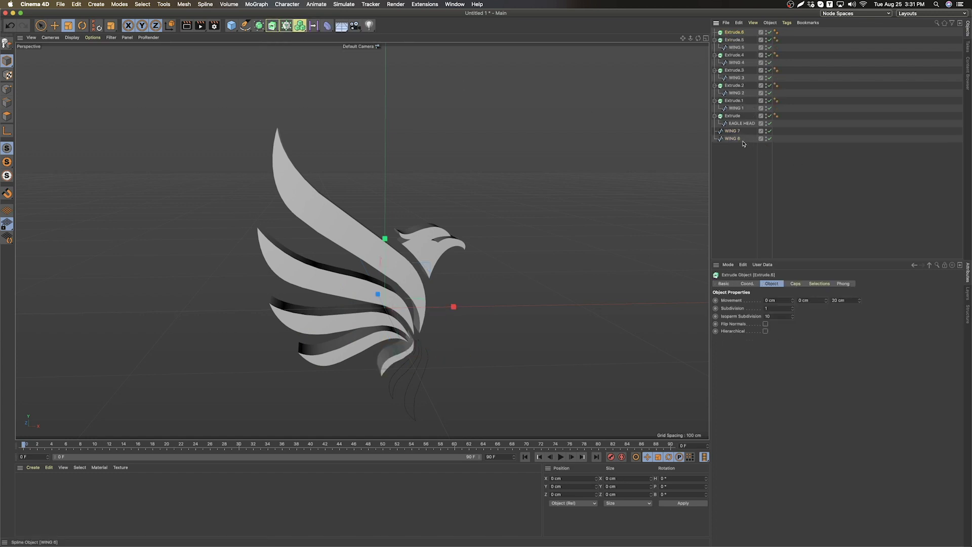
{"action": "left_click_drag", "start_coordinate": [738, 64], "coordinate": [737, 33]}
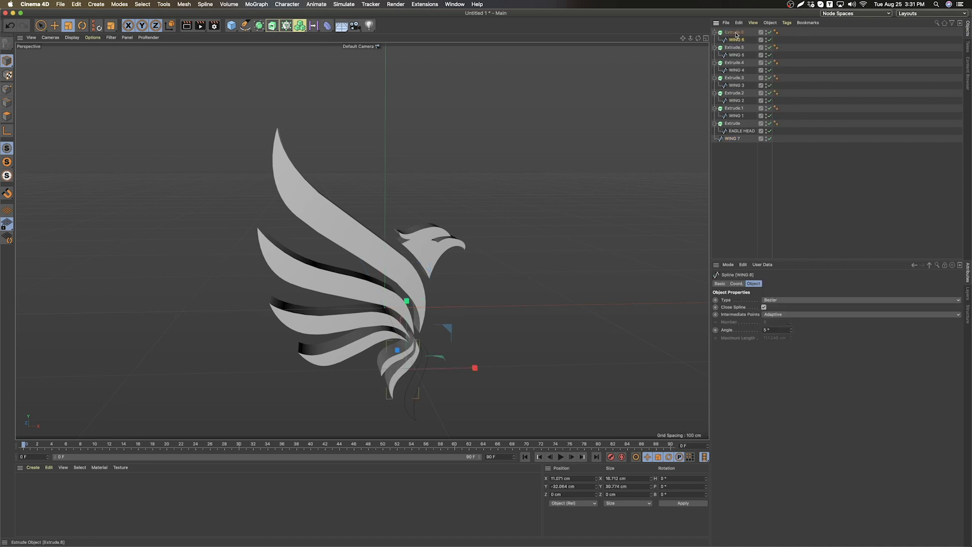
{"action": "left_click", "coordinate": [272, 27]}
{"action": "left_click", "coordinate": [302, 36]}
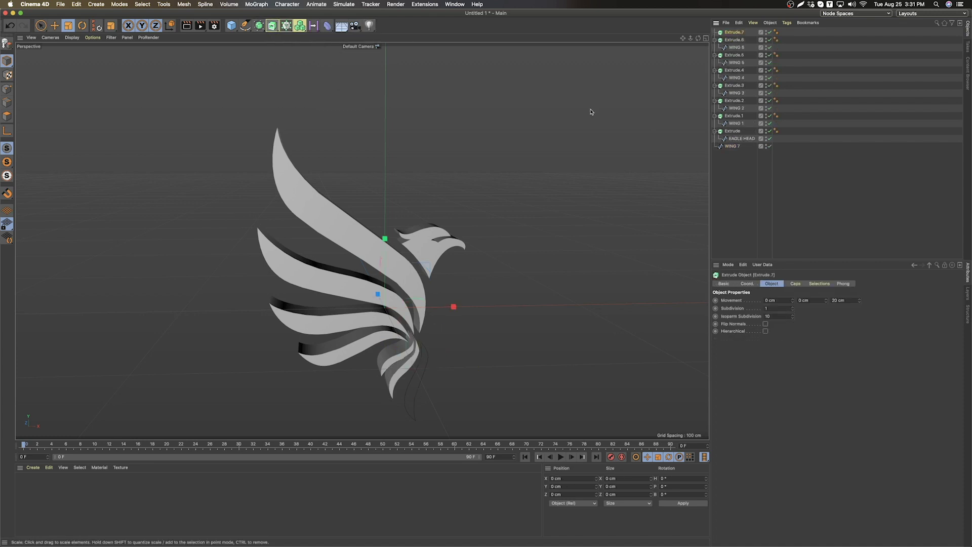
{"action": "left_click_drag", "start_coordinate": [721, 42], "coordinate": [725, 33]}
{"action": "left_click", "coordinate": [577, 240]}
{"action": "left_click_drag", "start_coordinate": [485, 305], "coordinate": [436, 284], "text": "alt"}
{"action": "scroll", "coordinate": [354, 208], "scroll_direction": "down", "scroll_amount": 5}
{"action": "left_click_drag", "start_coordinate": [354, 208], "coordinate": [382, 258], "text": "alt"}
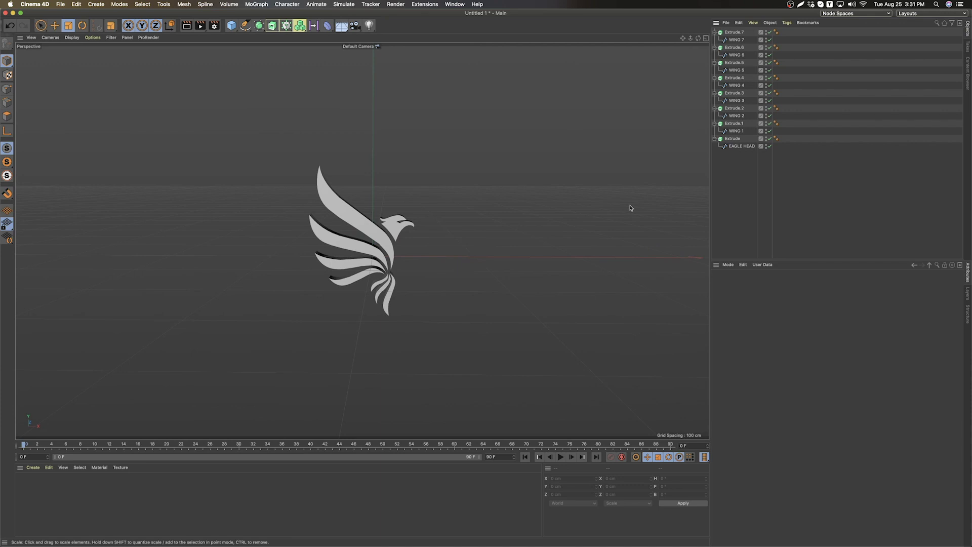
- Set the eagle head's extrusion depth to 6 cm
{"action": "scroll", "coordinate": [392, 239], "scroll_direction": "up", "scroll_amount": 5}
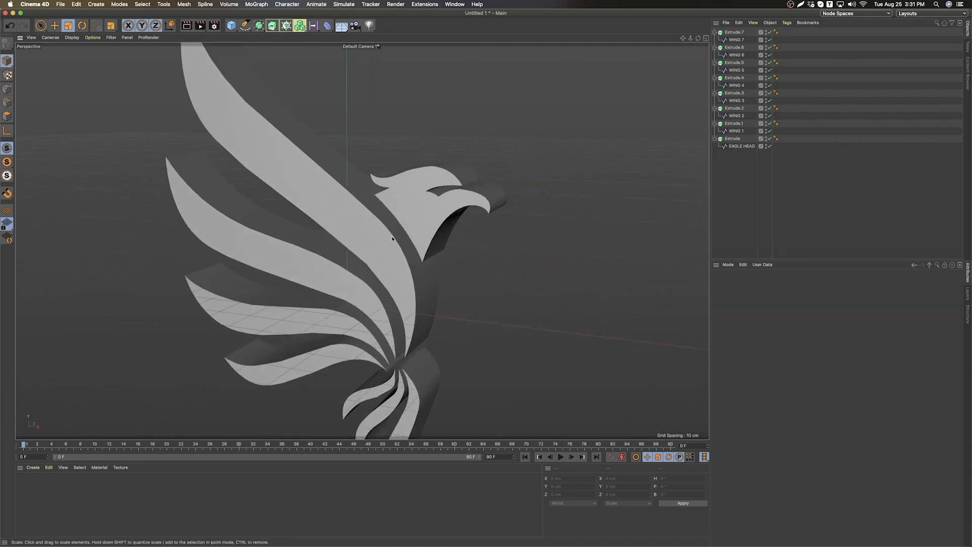
{"action": "left_click_drag", "start_coordinate": [392, 238], "coordinate": [333, 152], "text": "alt"}
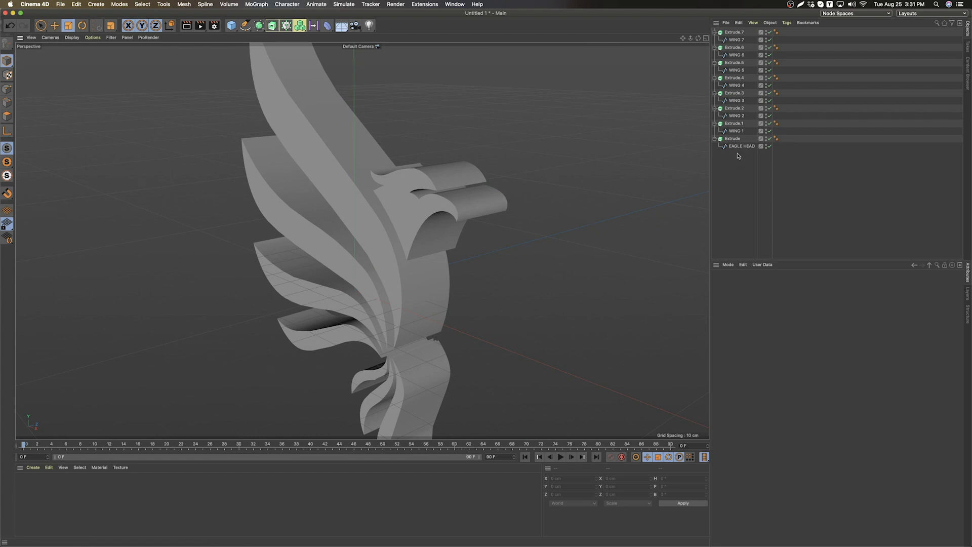
{"action": "left_click", "coordinate": [501, 191]}
{"action": "left_click_drag", "start_coordinate": [503, 188], "coordinate": [463, 197], "text": "alt"}
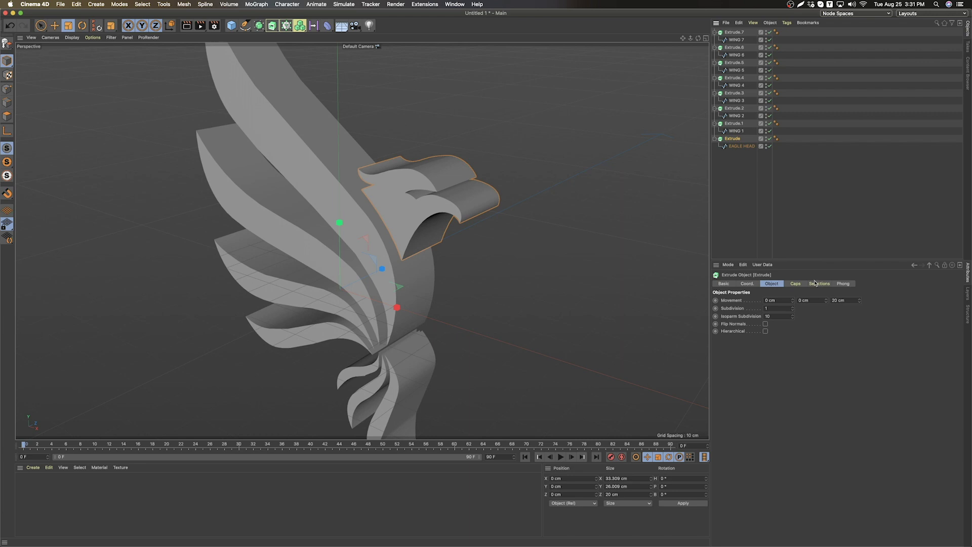
{"action": "mouse_move", "coordinate": [859, 301]}
{"action": "left_mouse_down"}
{"action": "mouse_move", "coordinate": [841, 303]}
{"action": "mouse_move", "coordinate": [859, 306]}
{"action": "left_mouse_up"}
{"action": "left_click", "coordinate": [860, 300]}
{"action": "left_click", "coordinate": [818, 284]}
{"action": "left_click", "coordinate": [783, 284]}
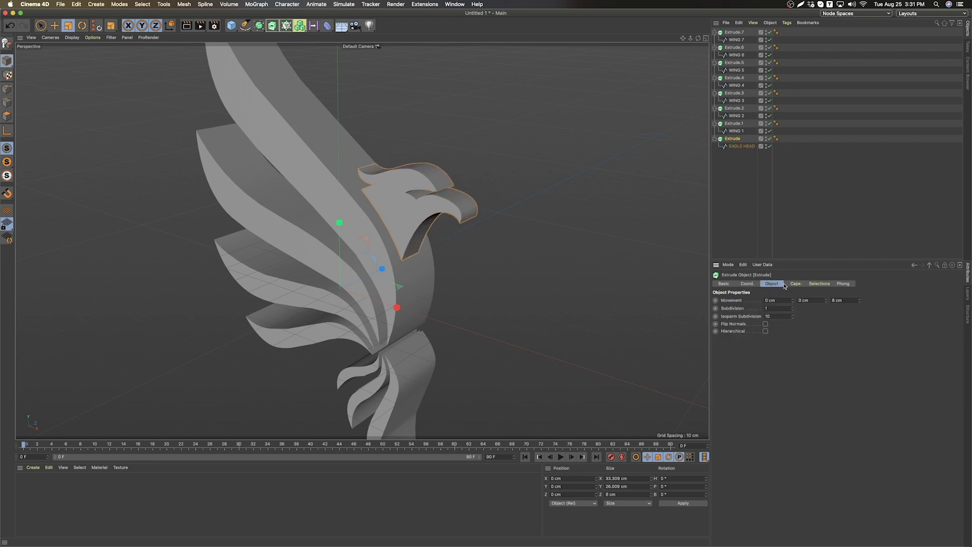
{"action": "left_click_drag", "start_coordinate": [859, 301], "coordinate": [860, 305]}
{"action": "left_click", "coordinate": [859, 303]}
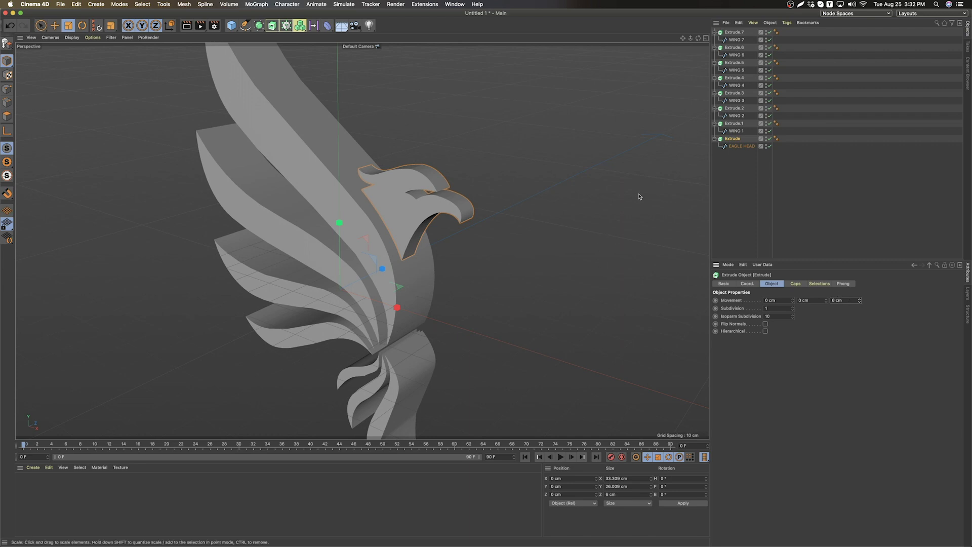
- Set the extrusion depth of WING 1, WING 2 and WING 3 to 6 cm
{"action": "left_click", "coordinate": [319, 171]}
{"action": "left_click_drag", "start_coordinate": [426, 237], "coordinate": [424, 239], "text": "alt"}
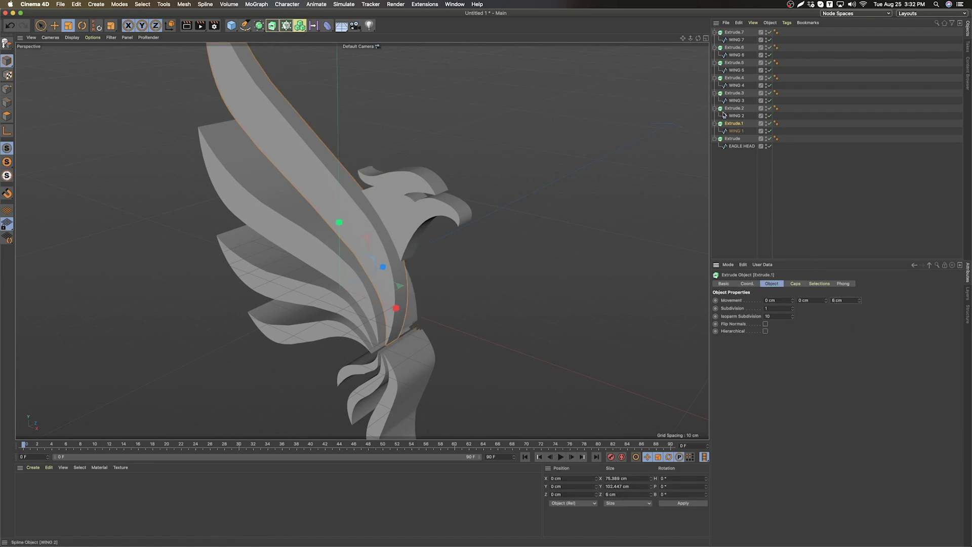
{"action": "left_click", "coordinate": [739, 108]}
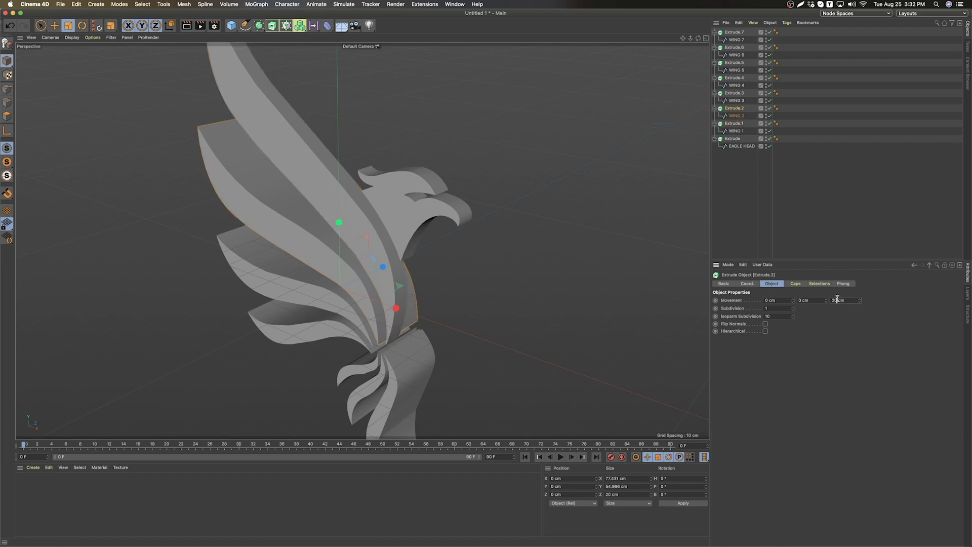
{"action": "left_click", "coordinate": [734, 94]}
{"action": "double_click", "coordinate": [835, 301]}
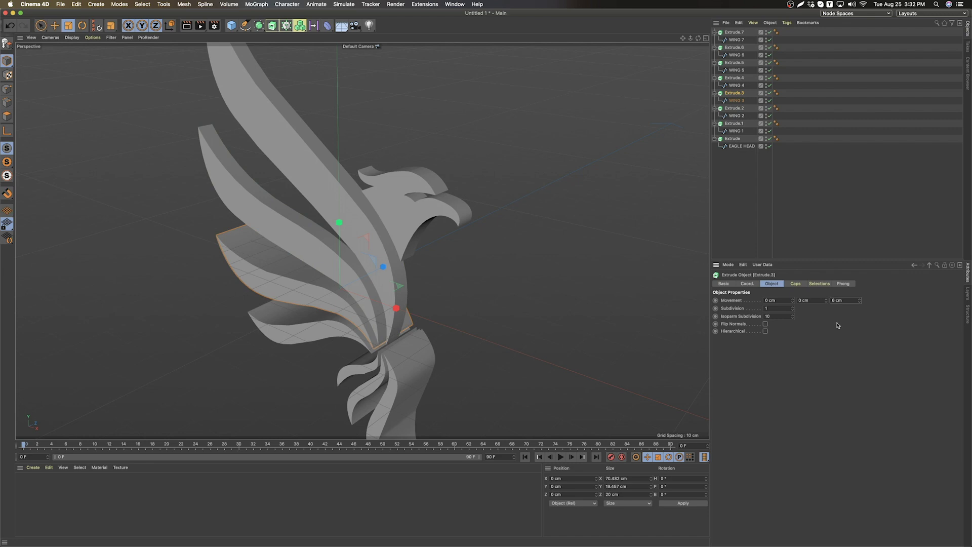
- Set the extrusion depth of WING 4, WING 5, WING 6 and WING 7 to 6 cm
{"action": "left_click", "coordinate": [734, 78]}
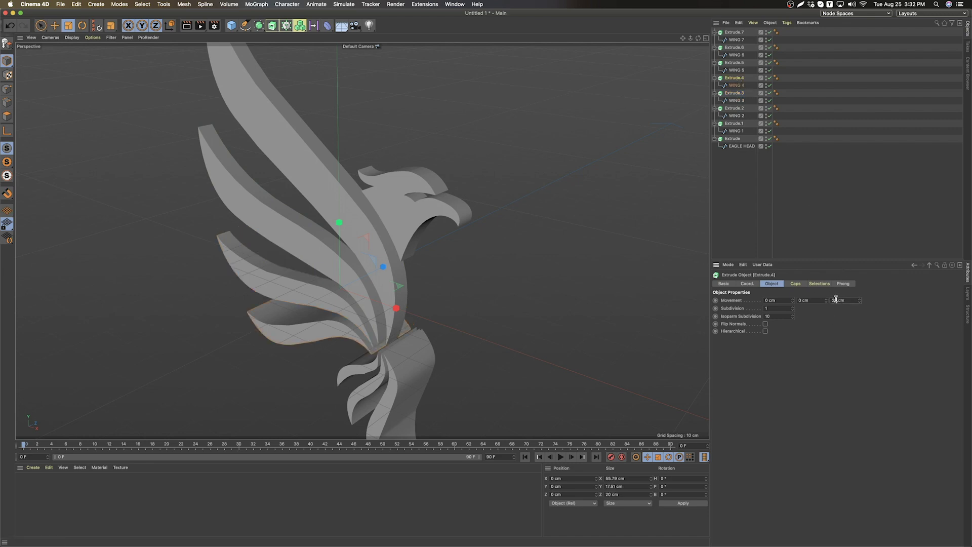
{"action": "left_click", "coordinate": [734, 63]}
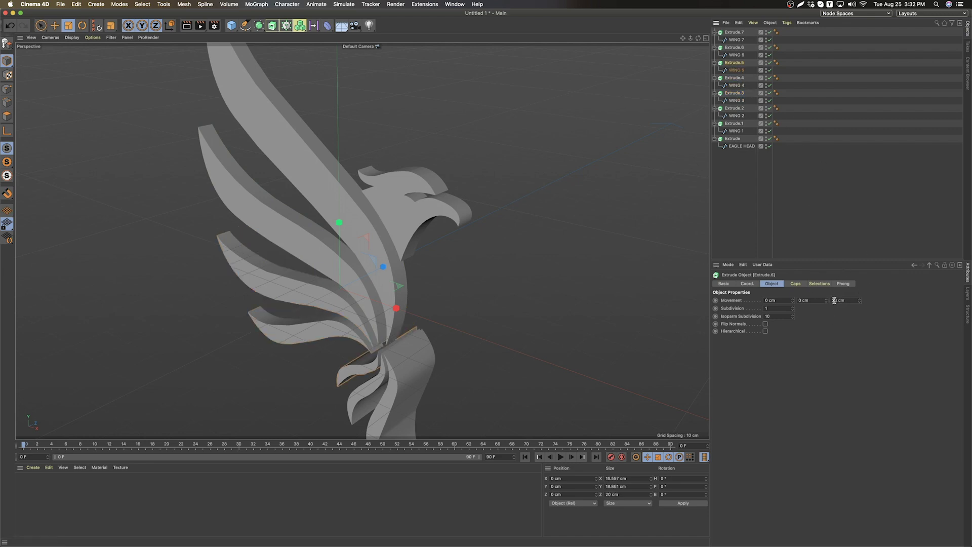
{"action": "left_click", "coordinate": [733, 48]}
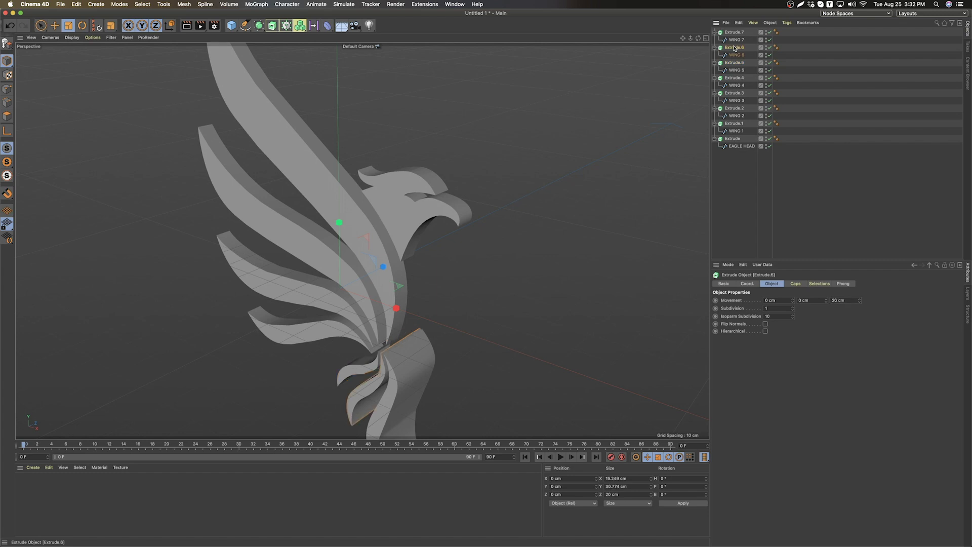
{"action": "left_click", "coordinate": [835, 300]}
{"action": "type", "text": "0"}
{"action": "left_click", "coordinate": [733, 33]}
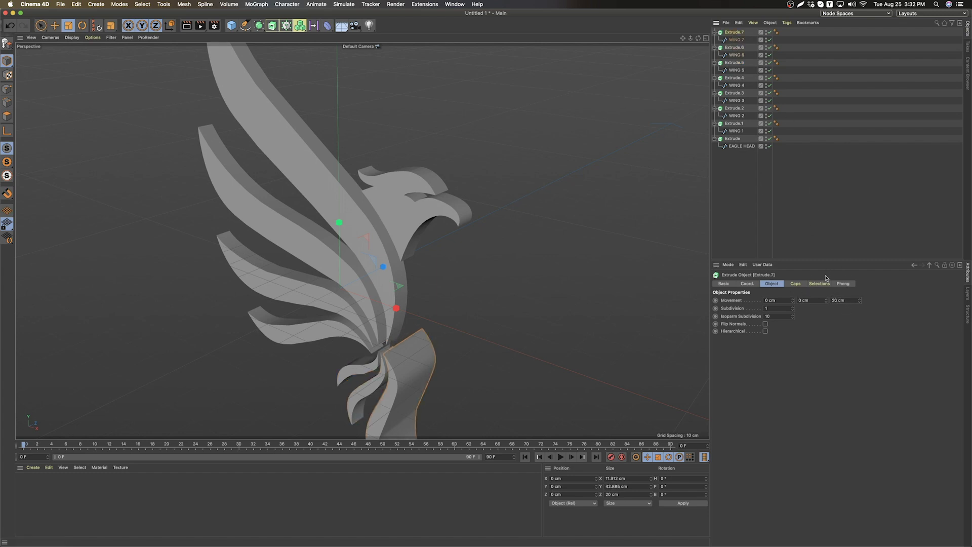
{"action": "double_click", "coordinate": [837, 301]}
{"action": "type", "text": "6"}
{"action": "key", "text": "Return"}
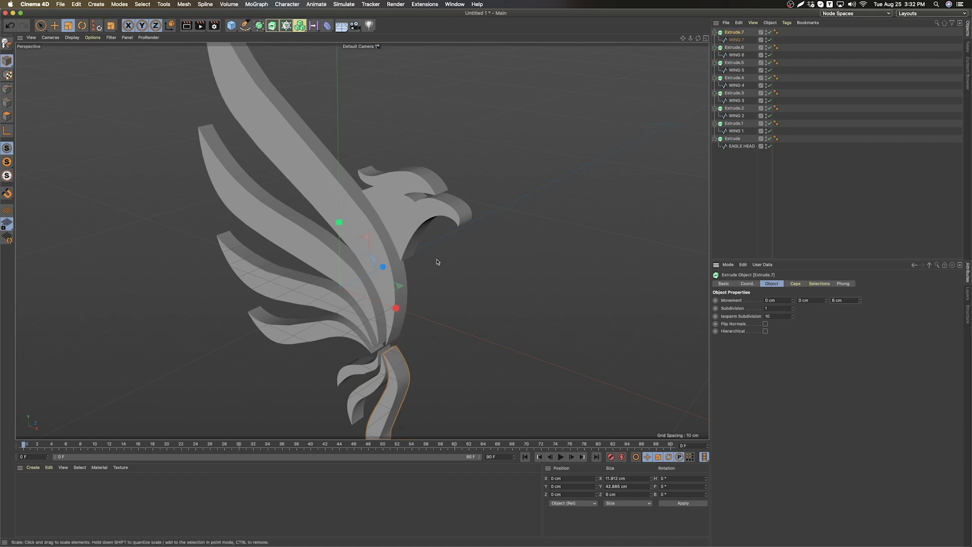
- Examine the thinner extrusions up close, with the eagle head selected and its edges in view
{"action": "scroll", "coordinate": [437, 263], "scroll_direction": "down", "scroll_amount": 5}
{"action": "left_click_drag", "start_coordinate": [438, 262], "coordinate": [418, 217], "text": "alt"}
{"action": "left_click", "coordinate": [482, 237]}
{"action": "scroll", "coordinate": [418, 218], "scroll_direction": "up", "scroll_amount": 5}
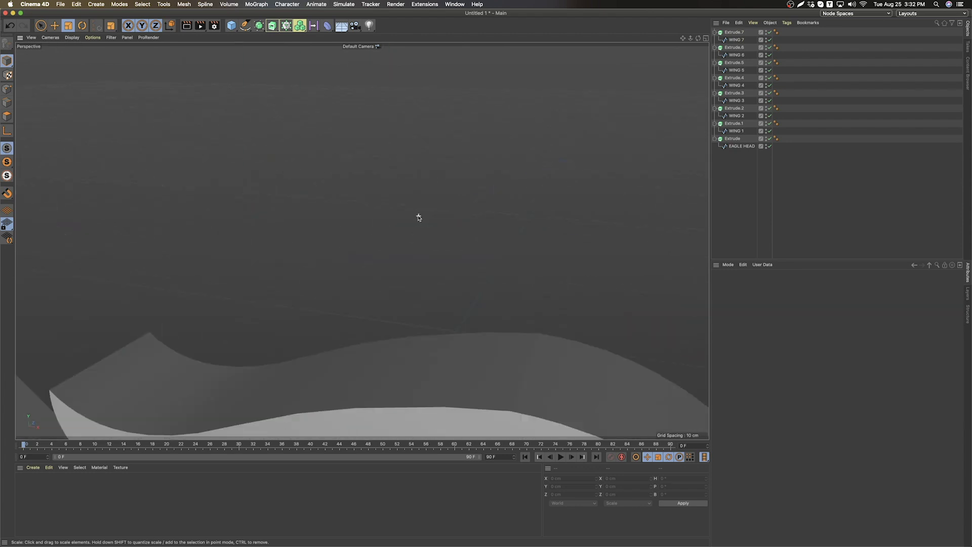
{"action": "scroll", "coordinate": [418, 215], "scroll_direction": "down", "scroll_amount": 5}
{"action": "scroll", "coordinate": [418, 218], "scroll_direction": "up", "scroll_amount": 6}
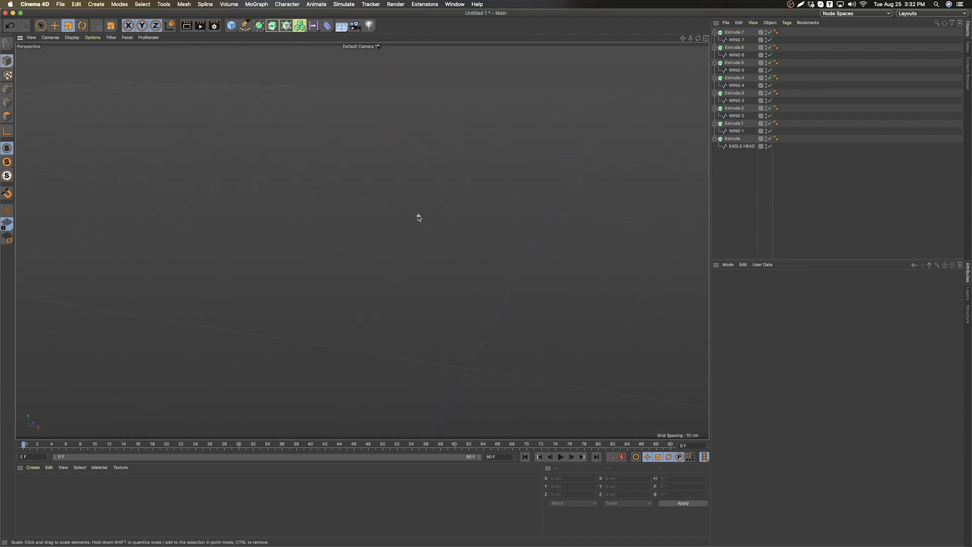
{"action": "scroll", "coordinate": [418, 217], "scroll_direction": "down", "scroll_amount": 10}
{"action": "left_click", "coordinate": [466, 319]}
{"action": "left_click_drag", "start_coordinate": [466, 319], "coordinate": [605, 321], "text": "alt"}
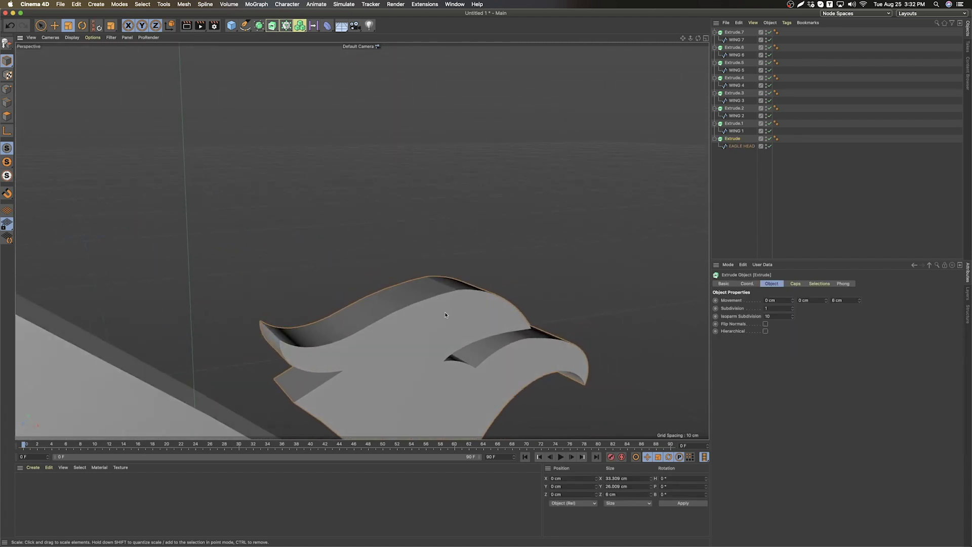
{"action": "mouse_move", "coordinate": [455, 306]}
{"action": "left_mouse_down", "text": "alt"}
{"action": "mouse_move", "coordinate": [456, 321]}
{"action": "mouse_move", "coordinate": [427, 314]}
{"action": "mouse_move", "coordinate": [442, 313]}
{"action": "left_mouse_up", "text": "alt"}
{"action": "key", "text": "super+z"}
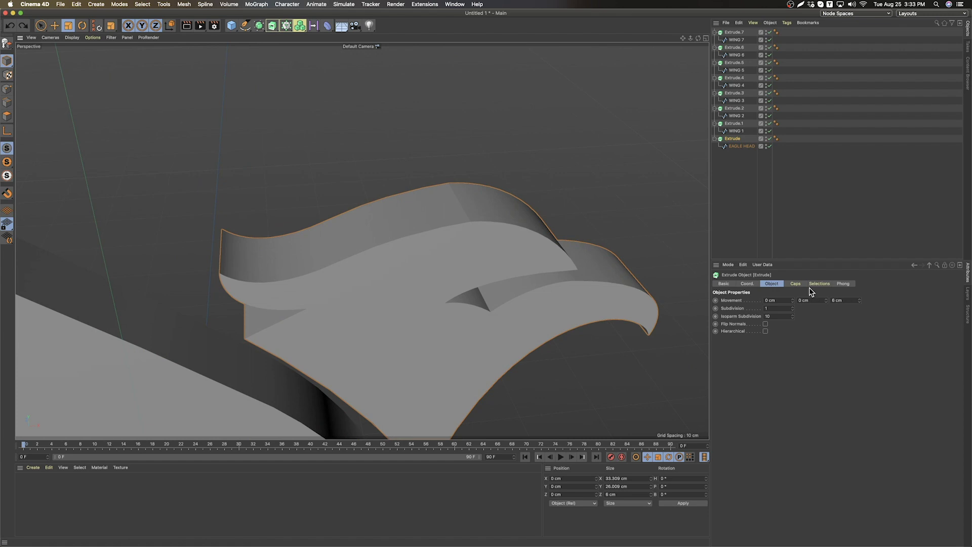
{"action": "key", "text": "super+shift+z"}
{"action": "key", "text": "super+z"}
- Add a round bevel of 0.11 cm to the caps of the eagle head's extrusion
{"action": "left_click", "coordinate": [796, 283]}
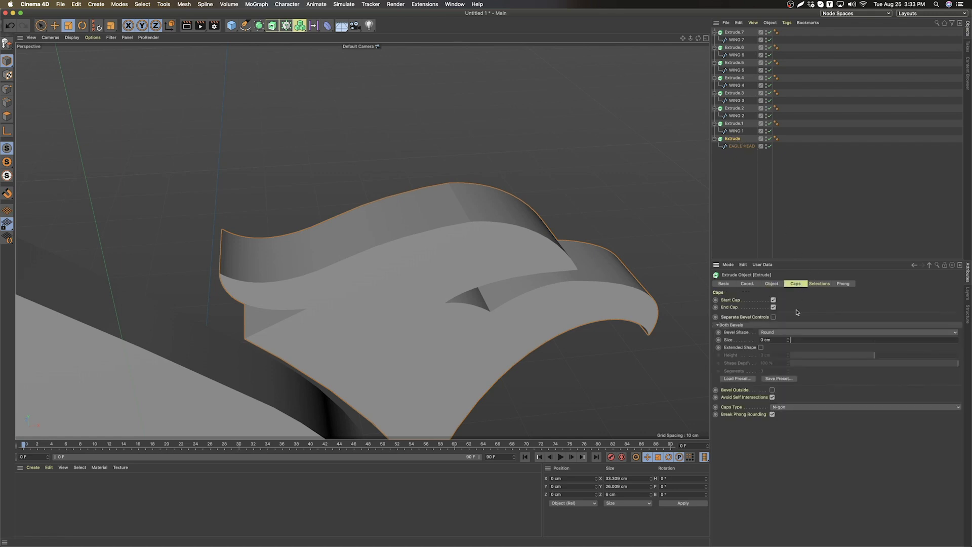
{"action": "mouse_move", "coordinate": [791, 342]}
{"action": "left_mouse_down"}
{"action": "mouse_move", "coordinate": [810, 343]}
{"action": "mouse_move", "coordinate": [792, 342]}
{"action": "left_mouse_up"}
{"action": "left_click_drag", "start_coordinate": [555, 283], "coordinate": [506, 263], "text": "alt"}
{"action": "left_click", "coordinate": [771, 340]}
{"action": "left_click_drag", "start_coordinate": [769, 339], "coordinate": [756, 340]}
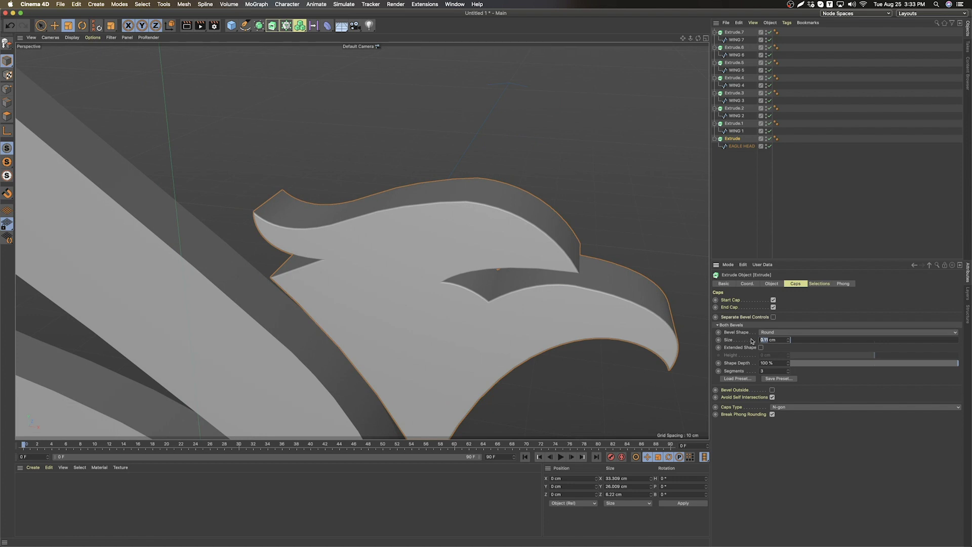
{"action": "type", "text": "0"}
{"action": "key", "text": "Return"}
- Set the cap bevel size to 0.11 cm on the extrusions of WING 1, WING 2, WING 3 and WING 4
{"action": "left_click", "coordinate": [734, 123]}
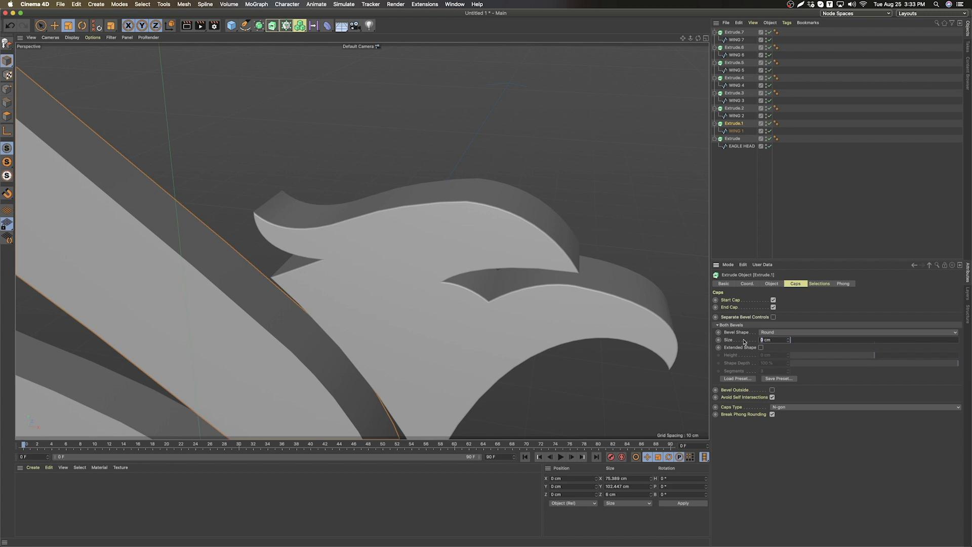
{"action": "left_click", "coordinate": [734, 109]}
{"action": "double_click", "coordinate": [761, 340]}
{"action": "type", "text": "0.1"}
{"action": "left_click", "coordinate": [734, 93]}
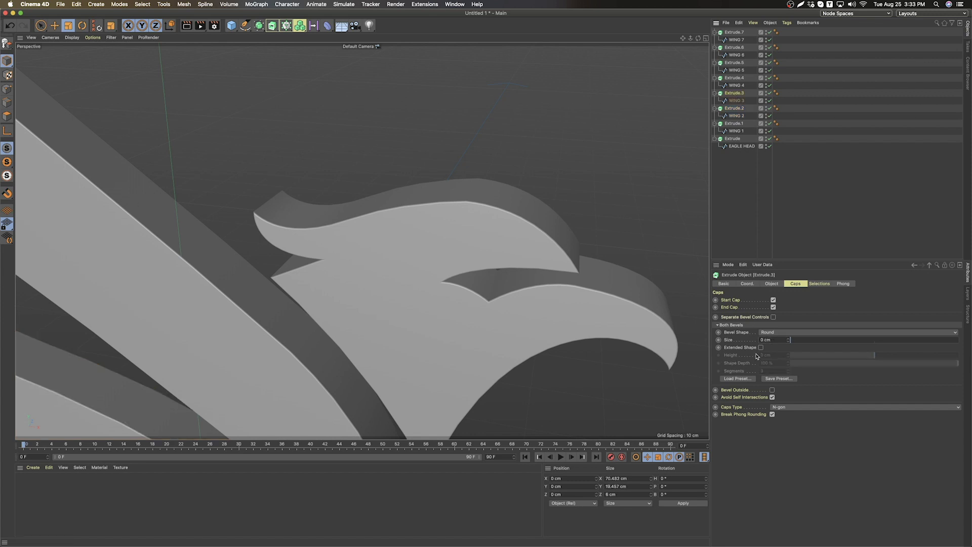
{"action": "double_click", "coordinate": [763, 340]}
{"action": "left_click", "coordinate": [734, 78]}
{"action": "double_click", "coordinate": [762, 339]}
- Set the cap bevel size to 0.11 cm on the extrusions of WING 5, WING 6 and WING 7, and deselect everything
{"action": "left_click", "coordinate": [734, 62]}
{"action": "type", "text": "0.11"}
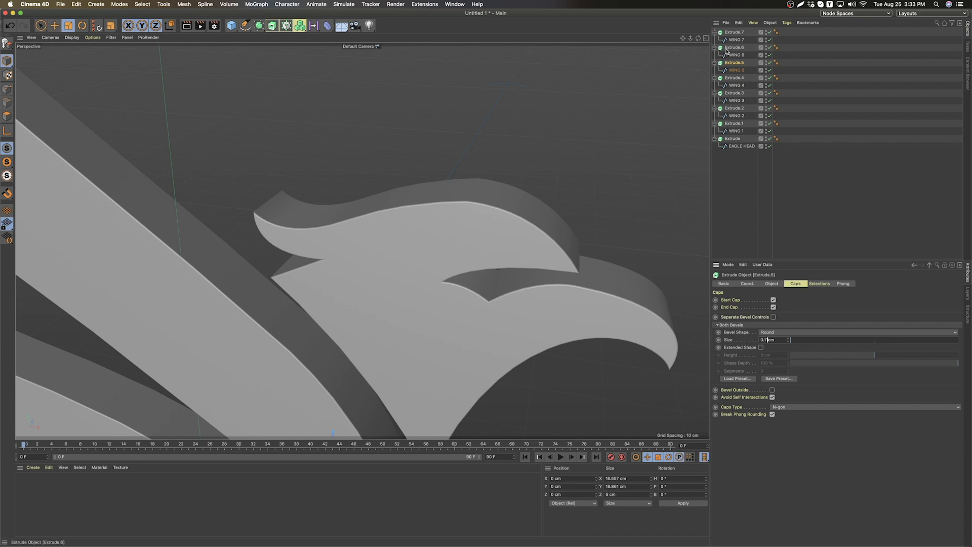
{"action": "left_click", "coordinate": [733, 51]}
{"action": "double_click", "coordinate": [762, 339]}
{"action": "type", "text": "0.11"}
{"action": "left_click", "coordinate": [733, 33]}
{"action": "key", "text": "Return"}
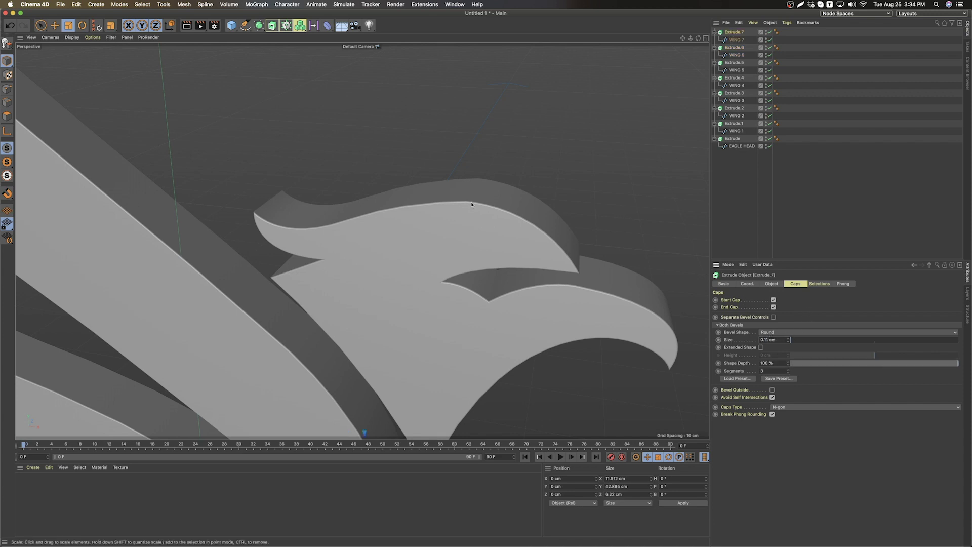
{"action": "key", "text": "h"}
{"action": "left_click", "coordinate": [473, 262]}
{"action": "mouse_move", "coordinate": [536, 280]}
{"action": "left_mouse_down", "text": "alt"}
{"action": "mouse_move", "coordinate": [530, 291]}
{"action": "mouse_move", "coordinate": [538, 278]}
{"action": "mouse_move", "coordinate": [449, 258]}
{"action": "mouse_move", "coordinate": [478, 246]}
{"action": "mouse_move", "coordinate": [473, 226]}
{"action": "mouse_move", "coordinate": [521, 267]}
{"action": "mouse_move", "coordinate": [558, 271]}
{"action": "mouse_move", "coordinate": [520, 282]}
{"action": "mouse_move", "coordinate": [536, 260]}
{"action": "mouse_move", "coordinate": [560, 274]}
{"action": "mouse_move", "coordinate": [547, 267]}
{"action": "left_mouse_up", "text": "alt"}
{"action": "scroll", "coordinate": [397, 218], "scroll_direction": "up", "scroll_amount": 3}
{"action": "left_click_drag", "start_coordinate": [418, 230], "coordinate": [426, 261], "text": "alt"}
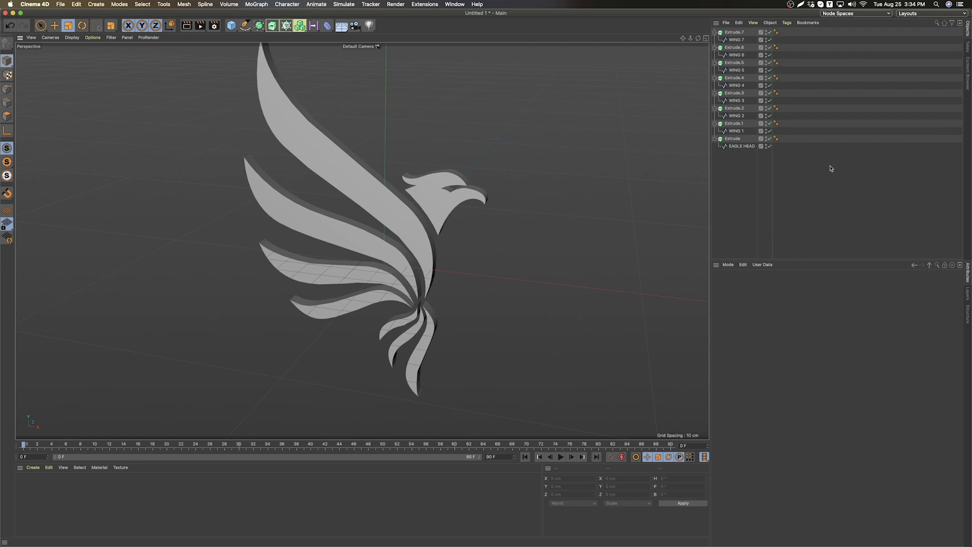
- Open the Metal material presets in the Content Browser and select the Gold - Antique material
{"action": "left_click", "coordinate": [968, 76]}
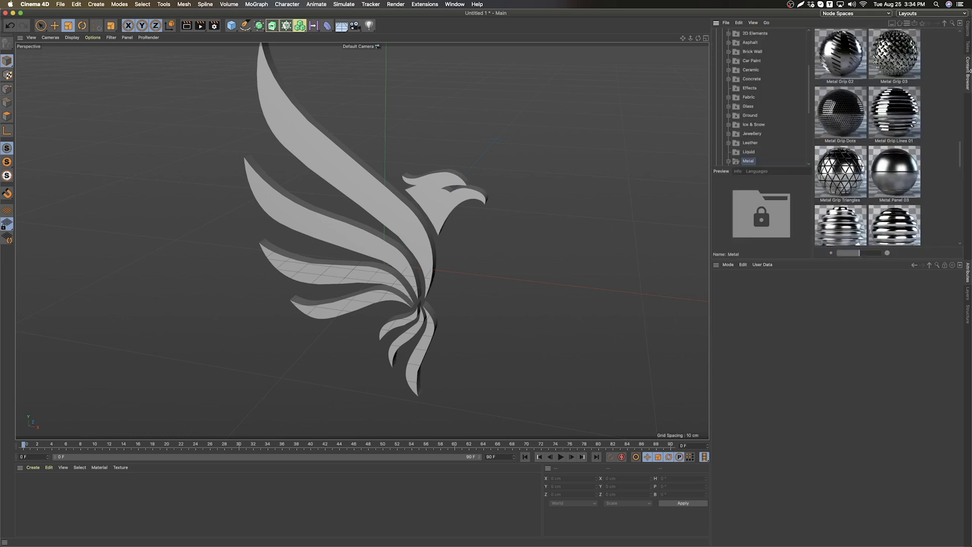
{"action": "scroll", "coordinate": [810, 98], "scroll_direction": "up", "scroll_amount": 10}
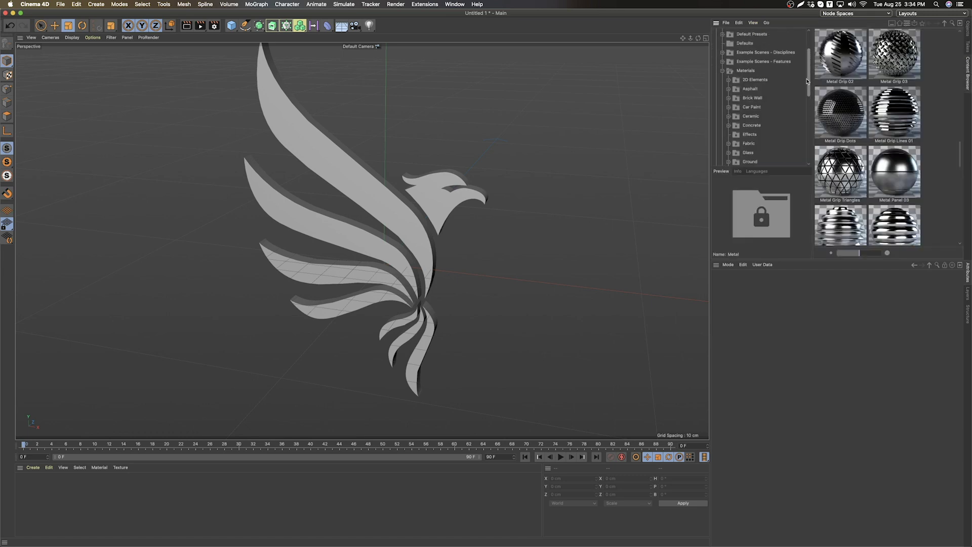
{"action": "left_click", "coordinate": [722, 115]}
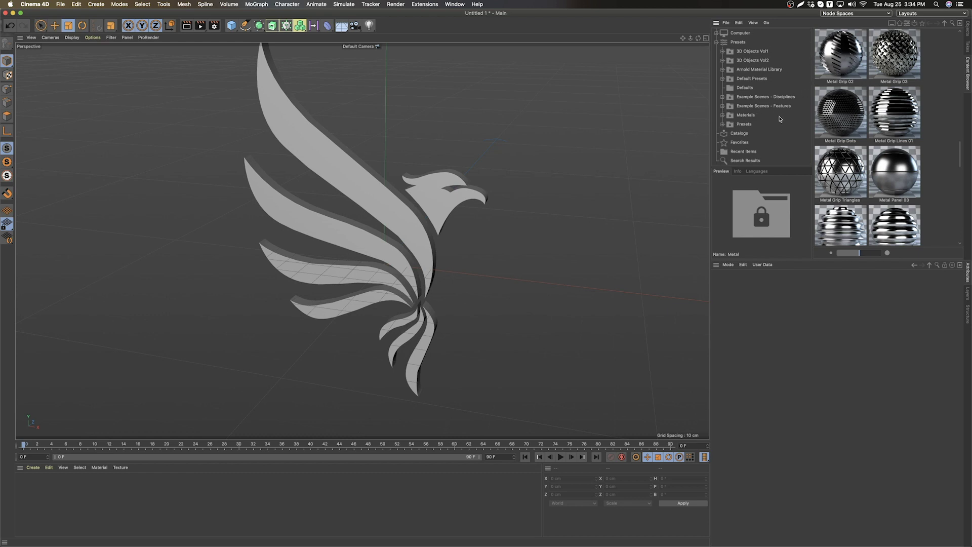
{"action": "left_click", "coordinate": [743, 117]}
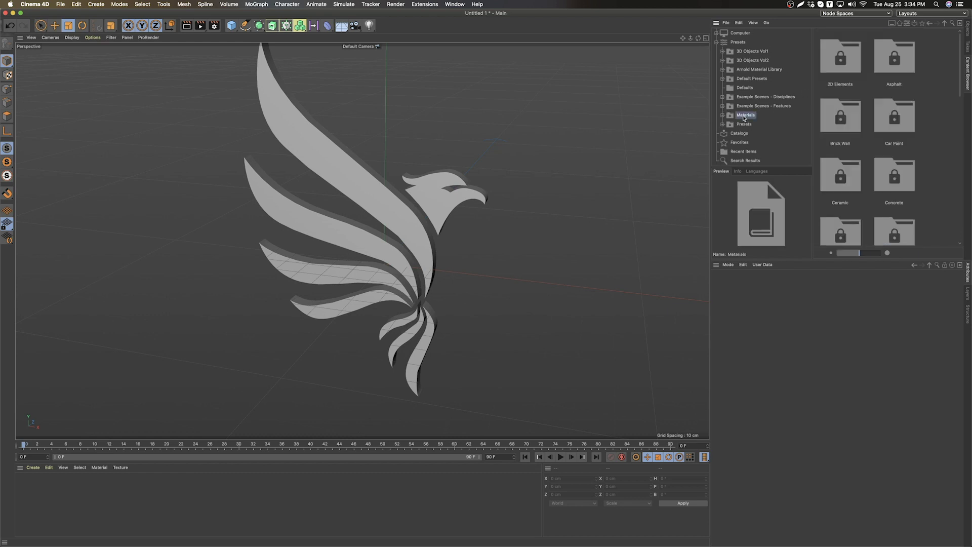
{"action": "left_click", "coordinate": [723, 116]}
{"action": "left_click_drag", "start_coordinate": [804, 81], "coordinate": [808, 117]}
{"action": "left_click", "coordinate": [749, 140]}
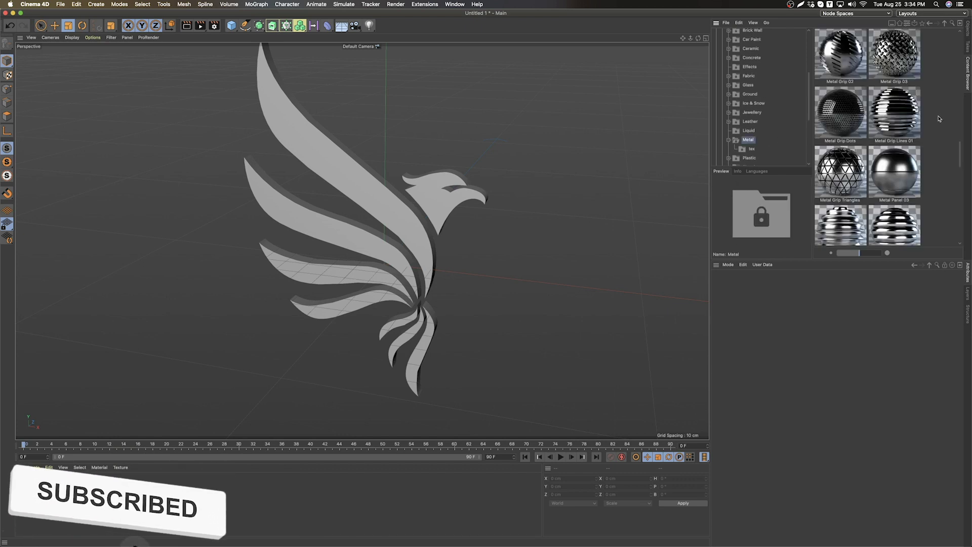
{"action": "left_click_drag", "start_coordinate": [961, 142], "coordinate": [951, 116]}
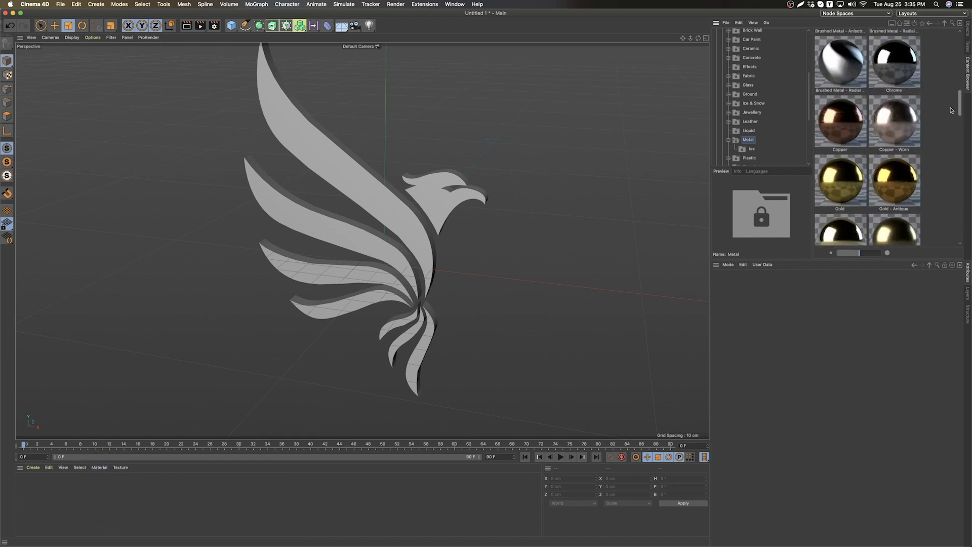
{"action": "left_click", "coordinate": [906, 138]}
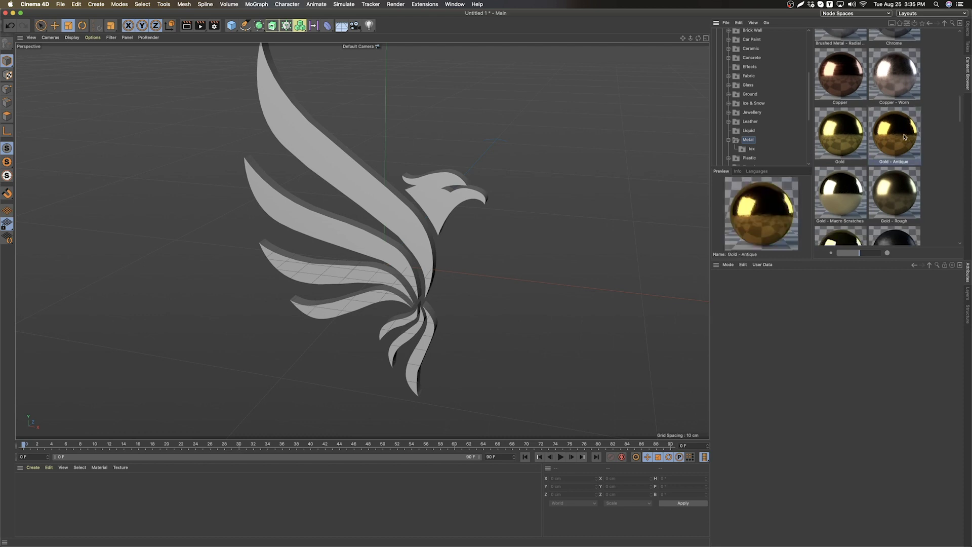
- Load the Gold - Antique material into the scene and group all extrusions of the logo under one null
{"action": "double_click", "coordinate": [896, 141]}
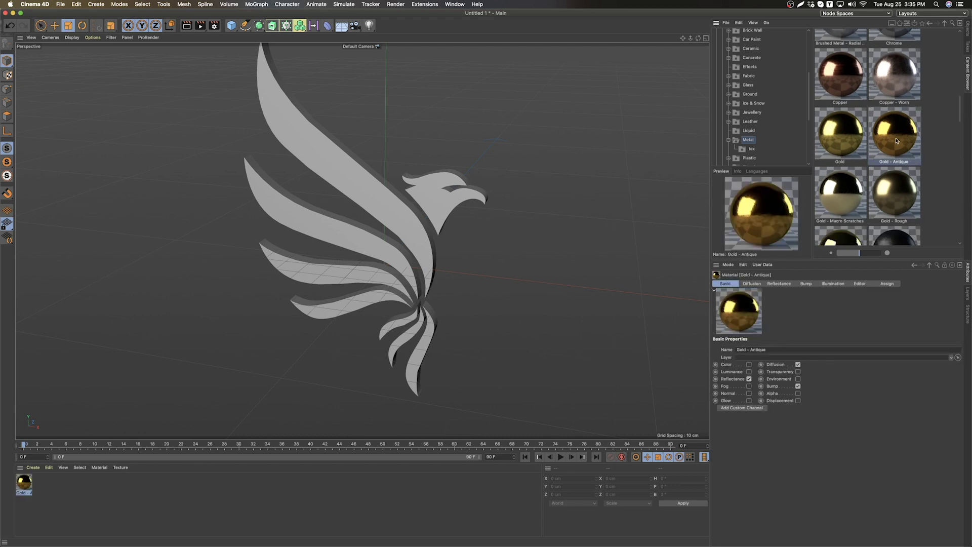
{"action": "left_click", "coordinate": [968, 31]}
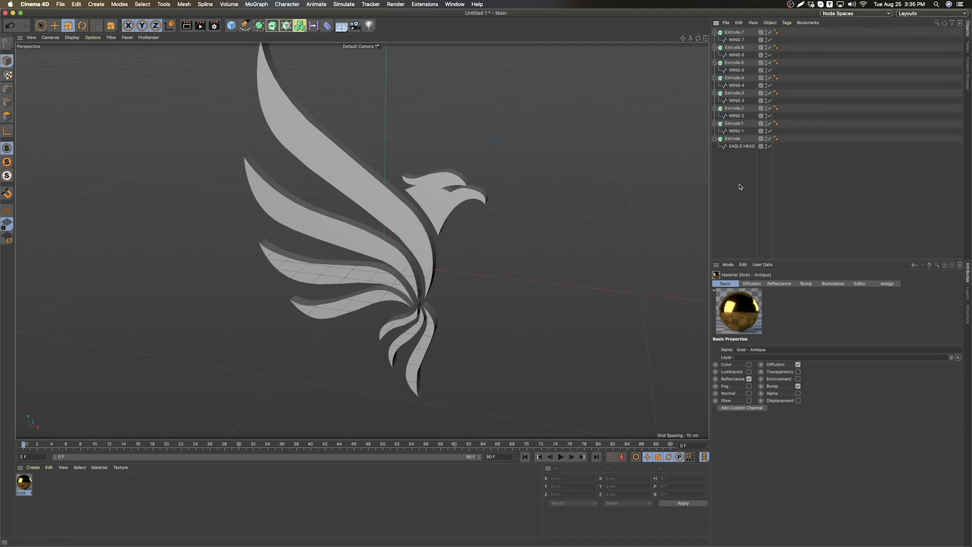
{"action": "left_click_drag", "start_coordinate": [737, 159], "coordinate": [720, 28]}
{"action": "left_click_drag", "start_coordinate": [718, 24], "coordinate": [717, 24]}
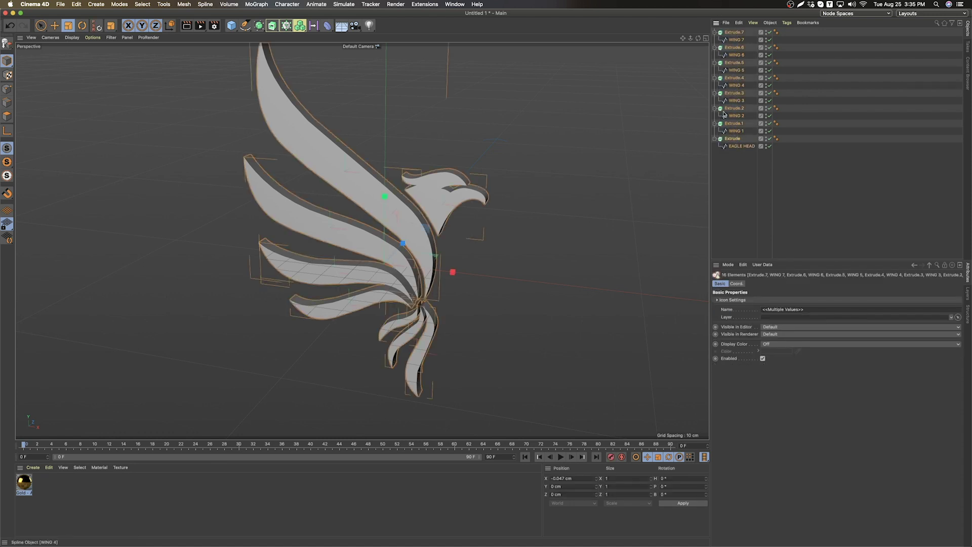
{"action": "left_click", "coordinate": [735, 174]}
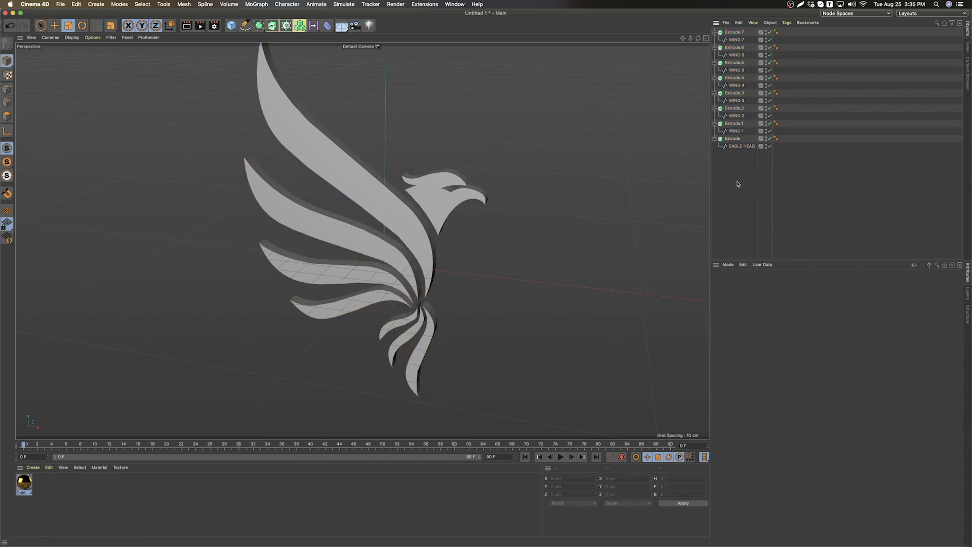
{"action": "left_click_drag", "start_coordinate": [754, 177], "coordinate": [721, 28]}
{"action": "left_click", "coordinate": [745, 191]}
{"action": "left_click_drag", "start_coordinate": [742, 206], "coordinate": [701, 1]}
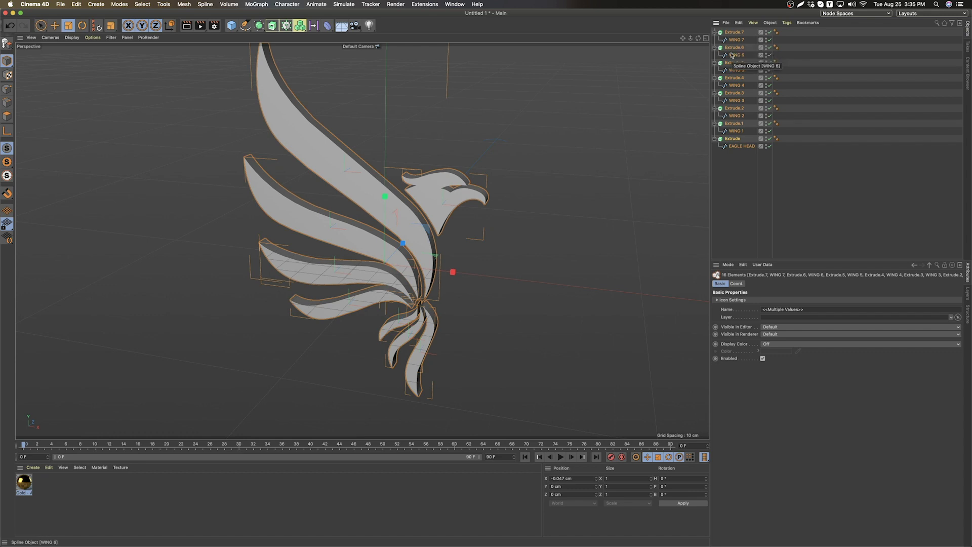
{"action": "key", "text": "alt+g"}
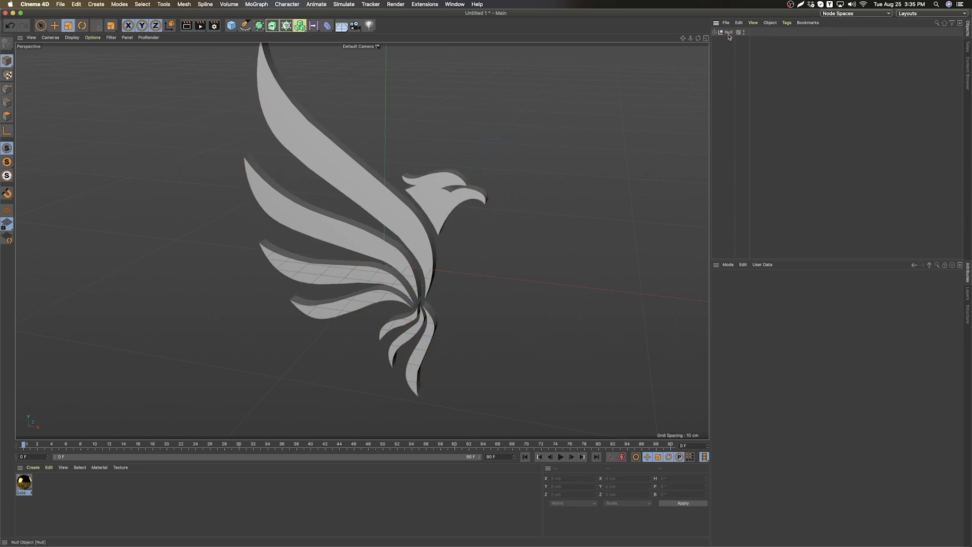
- Inside the null, fold up the extrusions of WING 1 to WING 7, then fold up the null itself
{"action": "left_click", "coordinate": [715, 32]}
{"action": "left_click", "coordinate": [724, 40]}
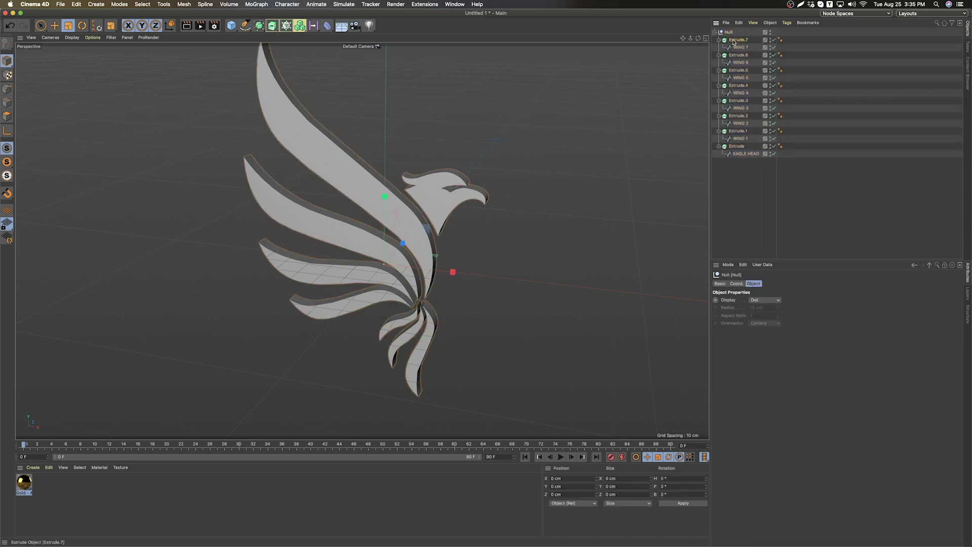
{"action": "left_click", "coordinate": [718, 39]}
{"action": "left_click", "coordinate": [718, 47]}
{"action": "left_click", "coordinate": [718, 55]}
{"action": "left_click", "coordinate": [718, 62]}
{"action": "left_click", "coordinate": [718, 70]}
{"action": "left_click", "coordinate": [718, 78]}
{"action": "left_click", "coordinate": [719, 85]}
{"action": "left_click", "coordinate": [738, 124]}
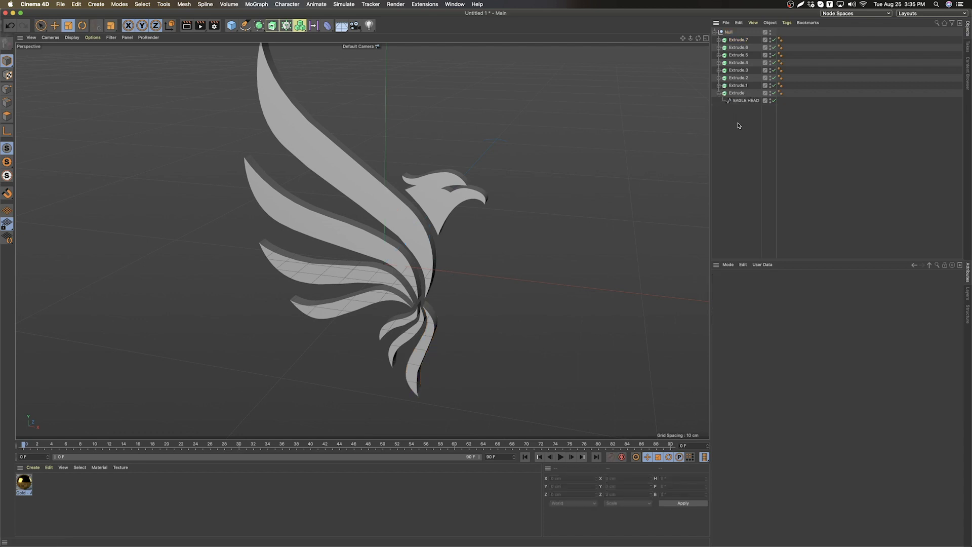
{"action": "left_click", "coordinate": [715, 32]}
{"action": "left_click", "coordinate": [728, 34]}
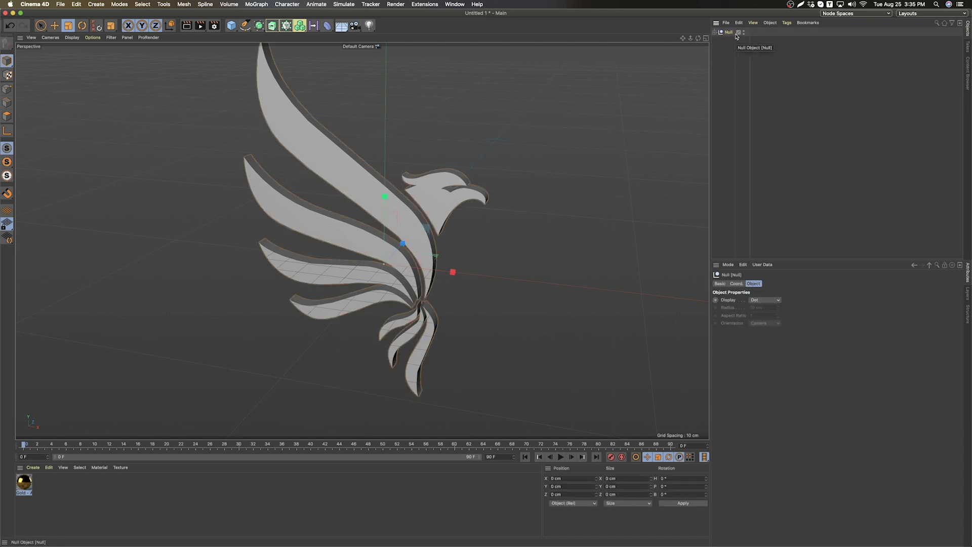
{"action": "left_click", "coordinate": [715, 33]}
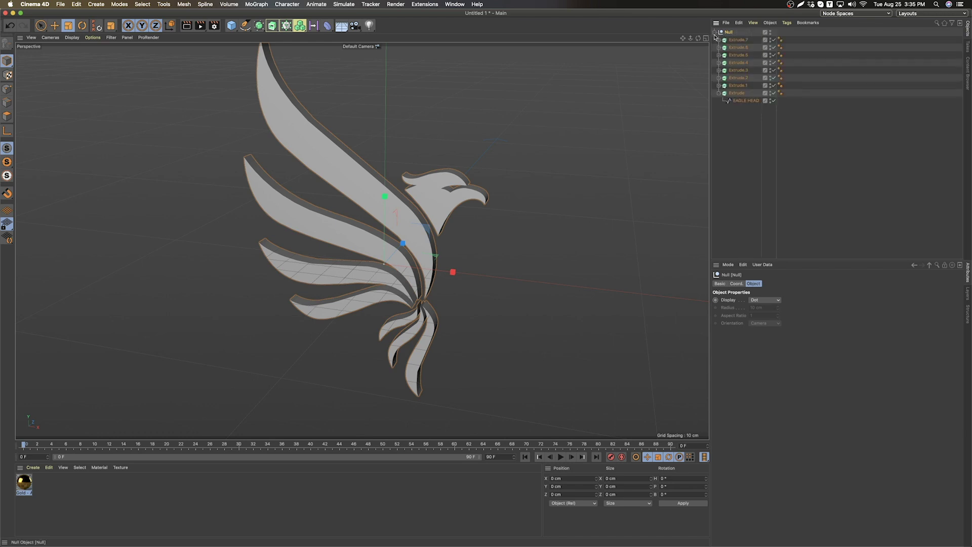
{"action": "key", "text": "ctrl+a"}
{"action": "left_click", "coordinate": [748, 113]}
{"action": "left_click", "coordinate": [728, 31]}
{"action": "left_click", "coordinate": [715, 32]}
{"action": "left_click", "coordinate": [733, 62]}
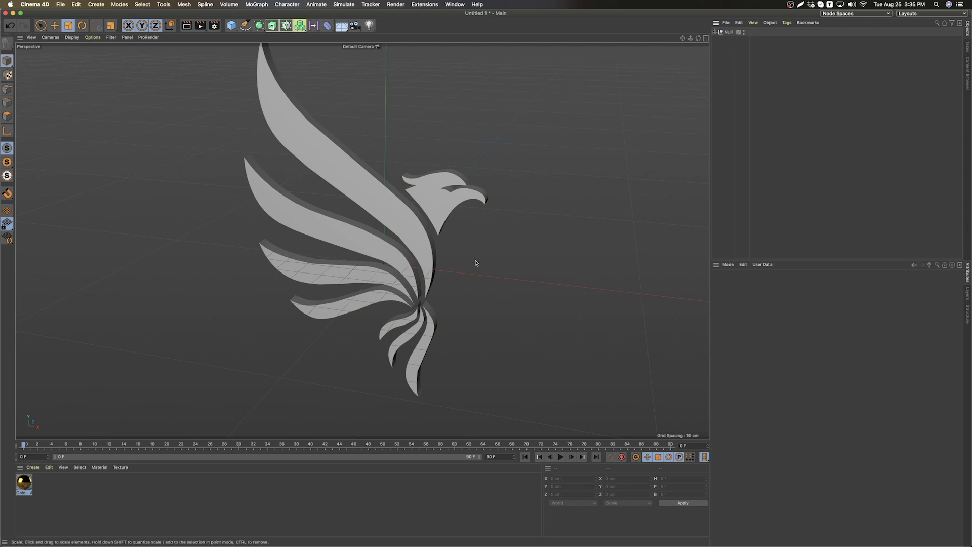
- Apply the Gold - Antique material to the null that holds the logo
{"action": "left_click_drag", "start_coordinate": [24, 487], "coordinate": [470, 337]}
{"action": "left_click_drag", "start_coordinate": [663, 157], "coordinate": [729, 32]}
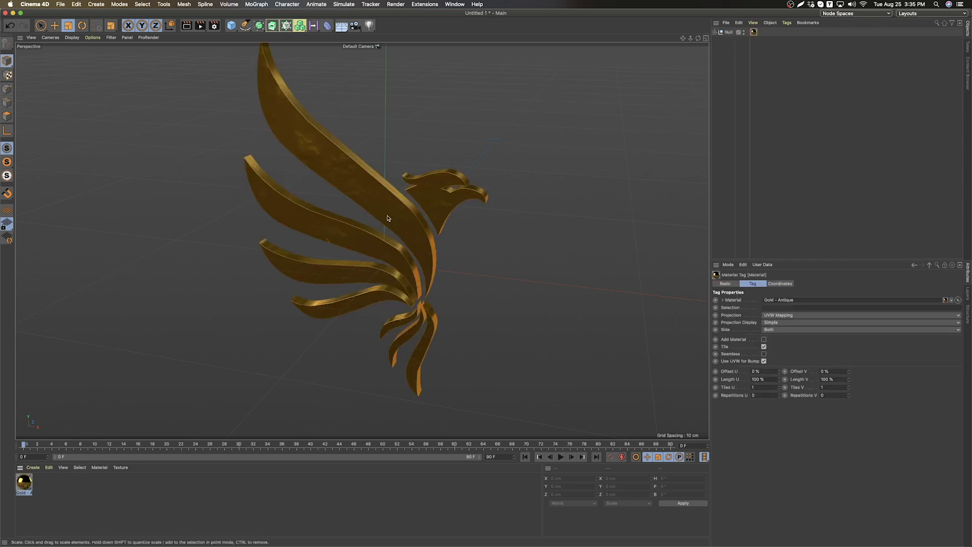
{"action": "left_click_drag", "start_coordinate": [384, 274], "coordinate": [433, 257], "text": "alt"}
{"action": "left_click", "coordinate": [728, 32]}
{"action": "key", "text": "e"}
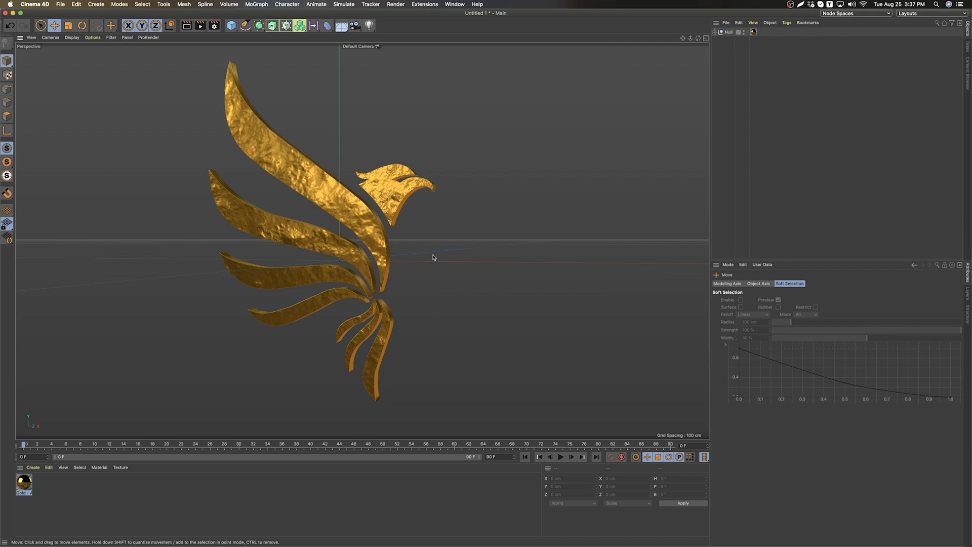
- Add an omni light and an Array object, and nest the light inside the array
{"action": "left_click_drag", "start_coordinate": [433, 258], "coordinate": [500, 237], "text": "alt"}
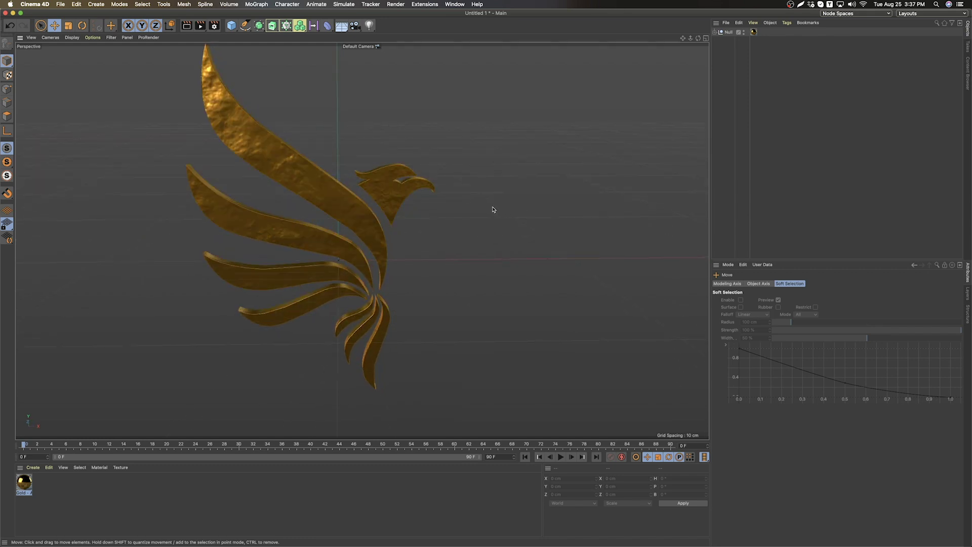
{"action": "scroll", "coordinate": [488, 210], "scroll_direction": "down", "scroll_amount": 6}
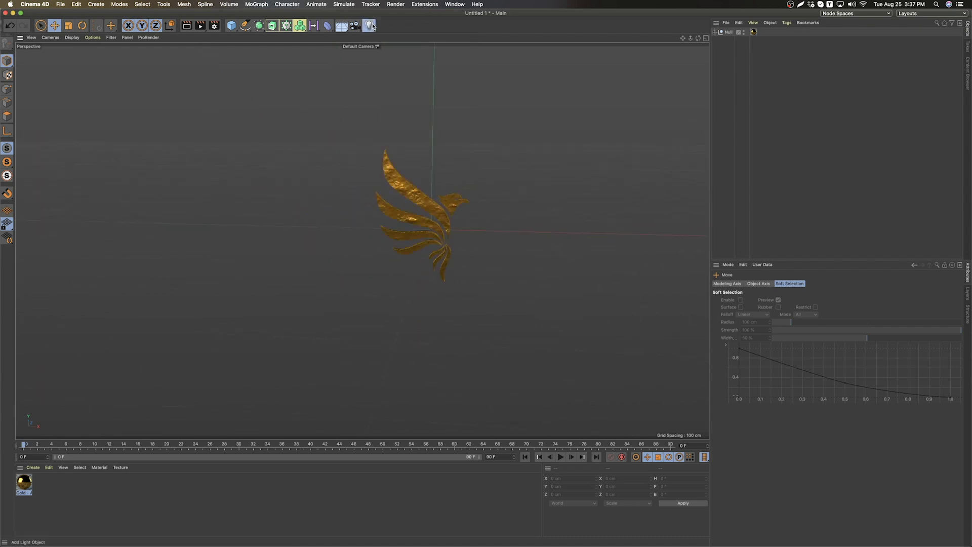
{"action": "left_click_drag", "start_coordinate": [373, 26], "coordinate": [401, 34]}
{"action": "left_click", "coordinate": [400, 36]}
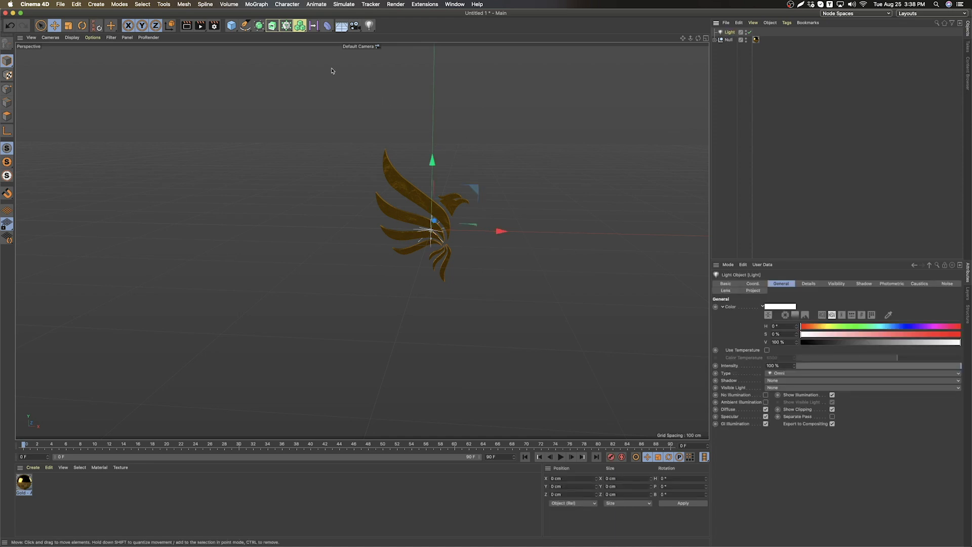
{"action": "left_click_drag", "start_coordinate": [259, 26], "coordinate": [352, 42]}
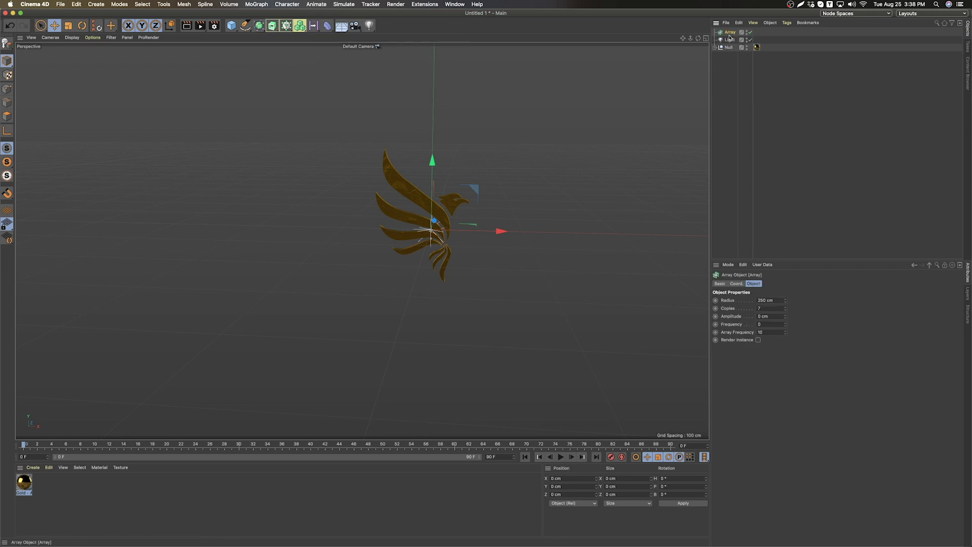
{"action": "left_click", "coordinate": [730, 40]}
{"action": "left_click_drag", "start_coordinate": [732, 35], "coordinate": [732, 33]}
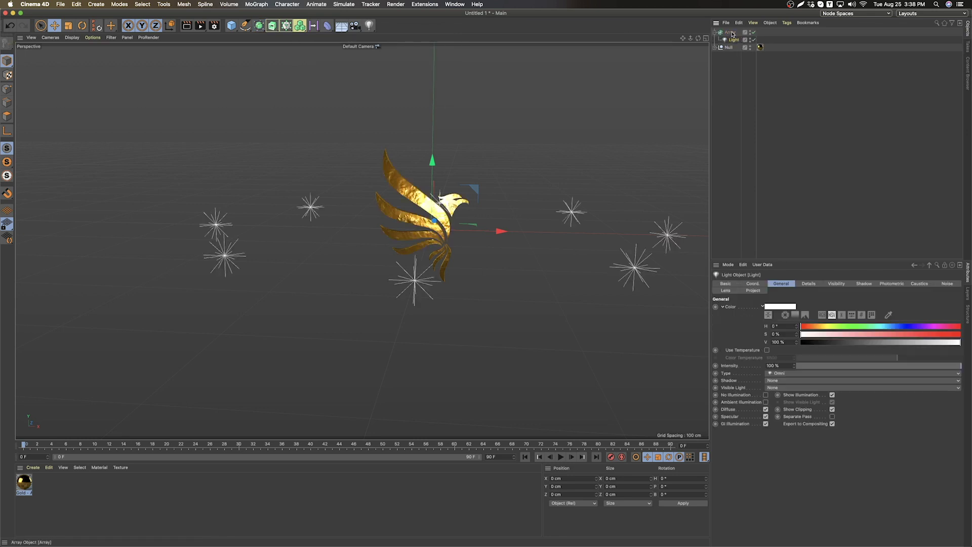
- Scale the light array up to a radius of about 604 cm and raise it above the logo to about Y 395 cm
{"action": "left_click_drag", "start_coordinate": [445, 253], "coordinate": [322, 170], "text": "alt"}
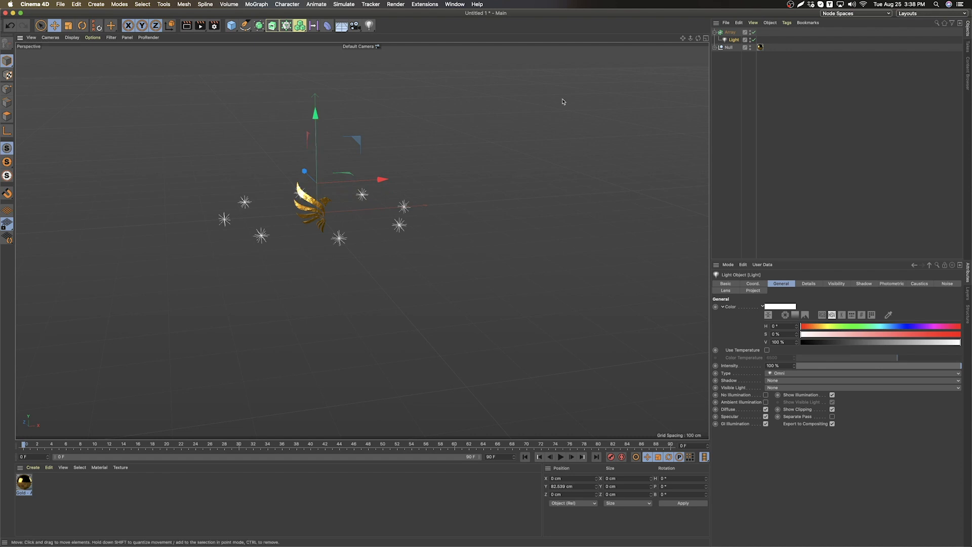
{"action": "left_click", "coordinate": [729, 33]}
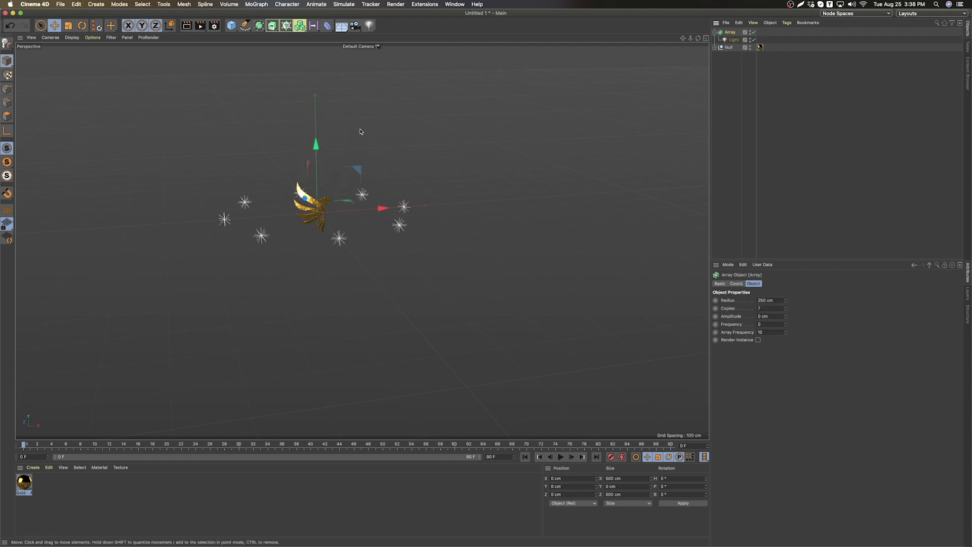
{"action": "left_click_drag", "start_coordinate": [314, 148], "coordinate": [310, 53]}
{"action": "scroll", "coordinate": [323, 137], "scroll_direction": "down", "scroll_amount": 3}
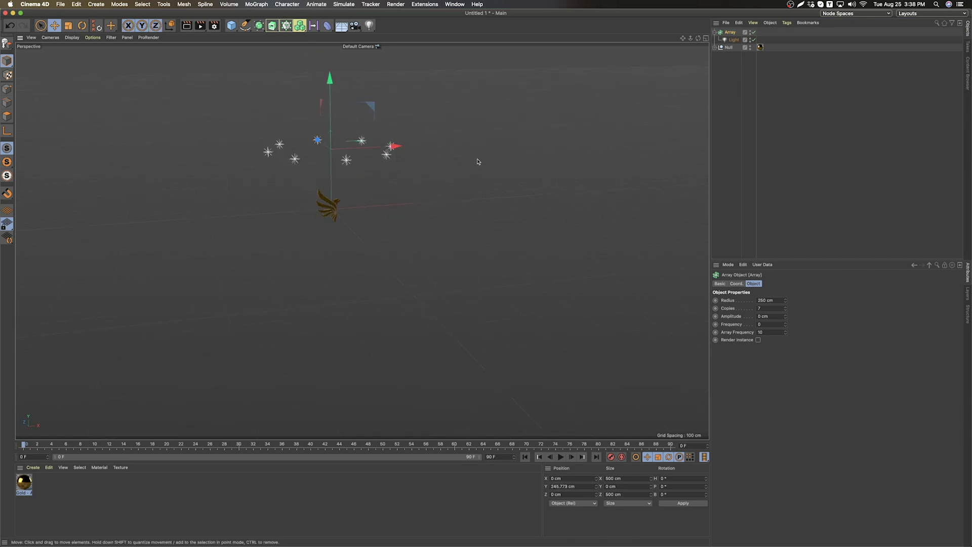
{"action": "key", "text": "t"}
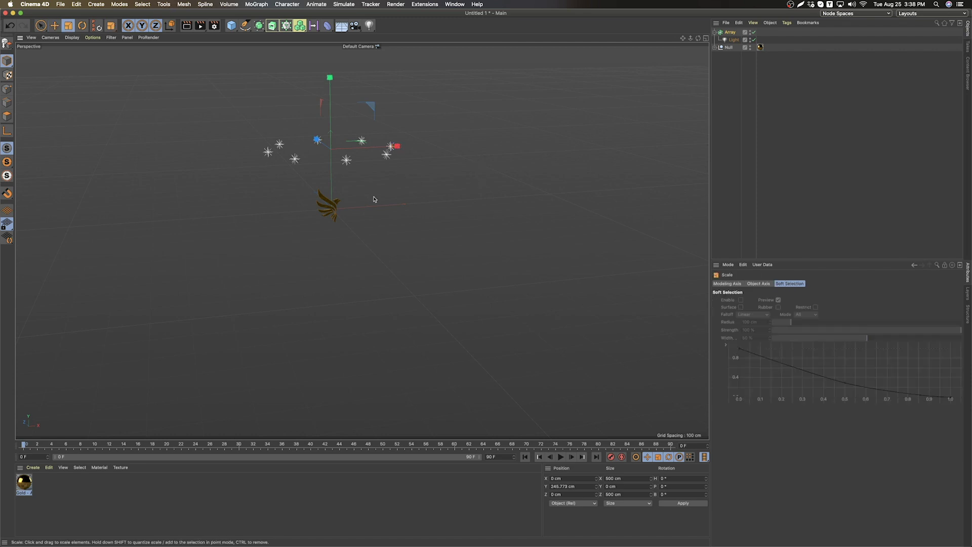
{"action": "left_click_drag", "start_coordinate": [359, 230], "coordinate": [780, 151]}
{"action": "left_click_drag", "start_coordinate": [304, 258], "coordinate": [352, 266]}
{"action": "key", "text": "e"}
{"action": "left_click_drag", "start_coordinate": [337, 122], "coordinate": [336, 85]}
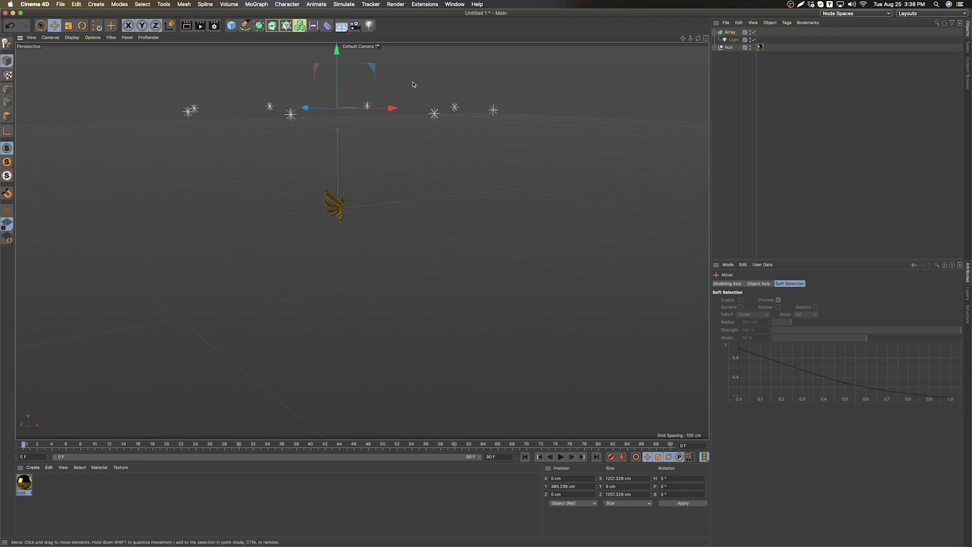
- Duplicate the light array and move the copy straight down below the logo
{"action": "left_click", "coordinate": [729, 33]}
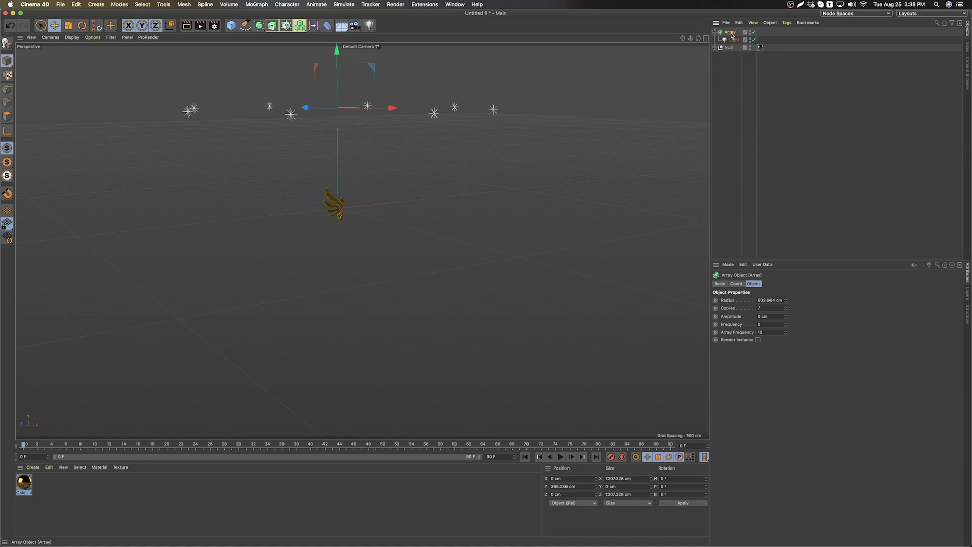
{"action": "key", "text": "ctrl+c"}
{"action": "key", "text": "ctrl+v"}
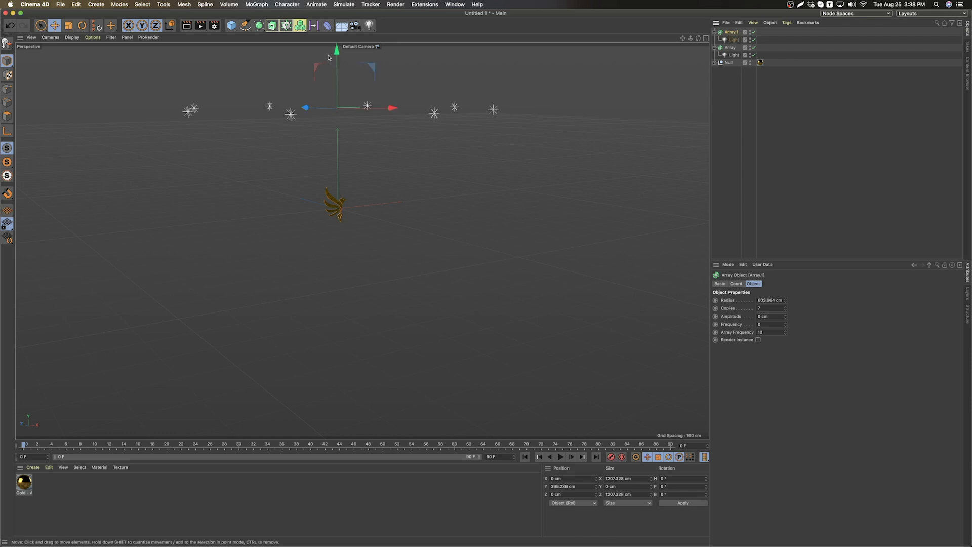
{"action": "left_click_drag", "start_coordinate": [338, 52], "coordinate": [344, 226]}
- Frame the logo's null and render the current view to check the lighting
{"action": "left_click", "coordinate": [727, 62]}
{"action": "left_click", "coordinate": [731, 90]}
{"action": "left_click", "coordinate": [727, 64]}
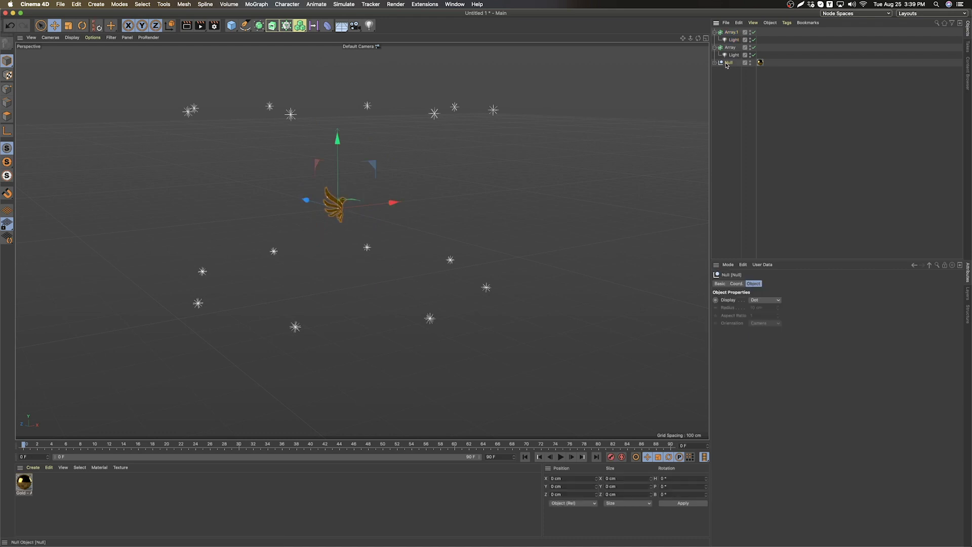
{"action": "key", "text": "o"}
{"action": "left_click_drag", "start_coordinate": [430, 300], "coordinate": [313, 284], "text": "alt"}
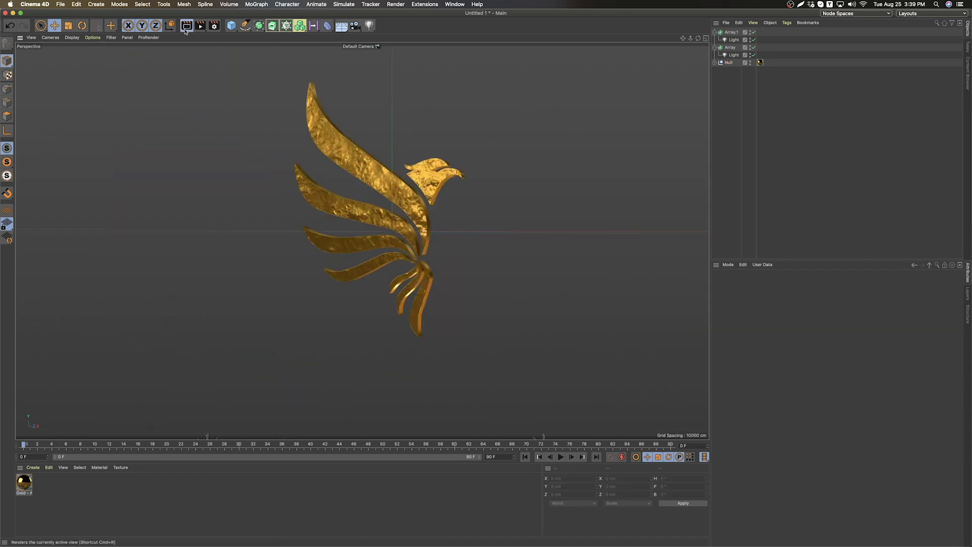
{"action": "left_click", "coordinate": [187, 28]}
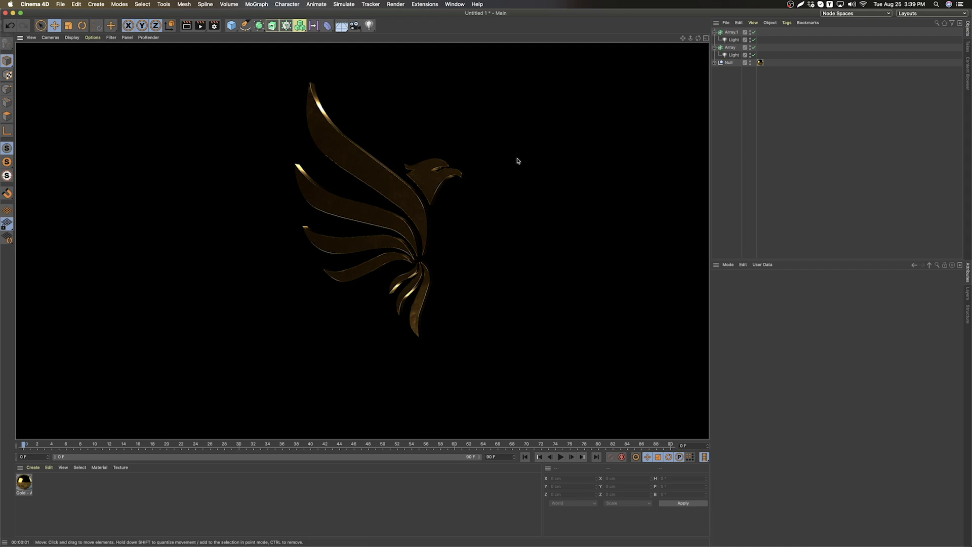
{"action": "left_click_drag", "start_coordinate": [516, 161], "coordinate": [511, 199], "text": "alt"}
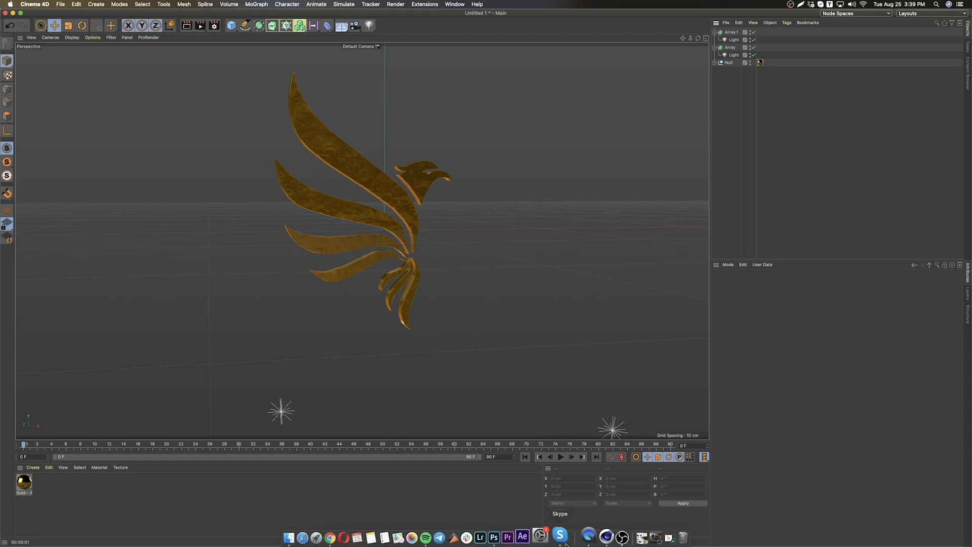
- Switch to Chrome and search Google Images for "HDRI CINEMA 4D"
{"action": "left_click", "coordinate": [644, 537]}
{"action": "left_click_drag", "start_coordinate": [762, 22], "coordinate": [670, 23]}
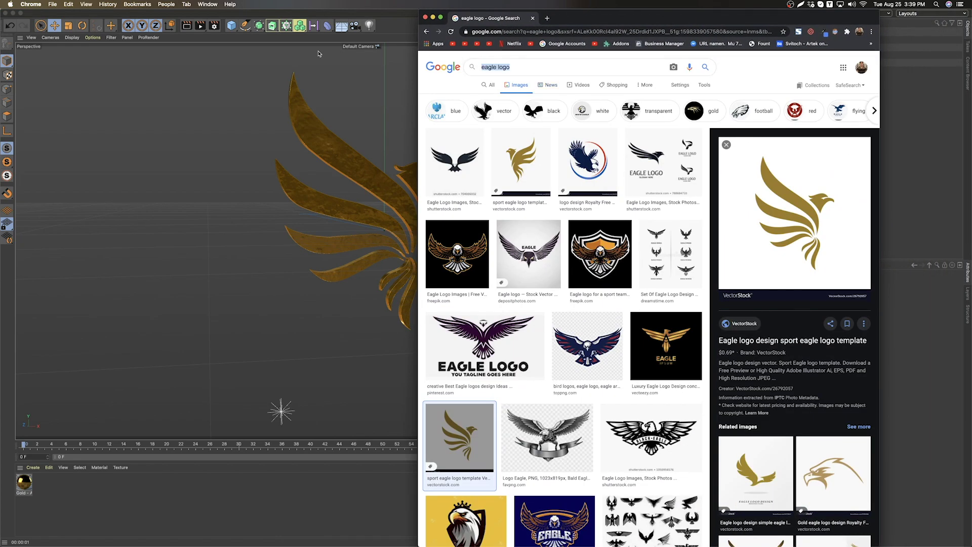
{"action": "key", "text": "BackSpace"}
{"action": "type", "text": "HD"}
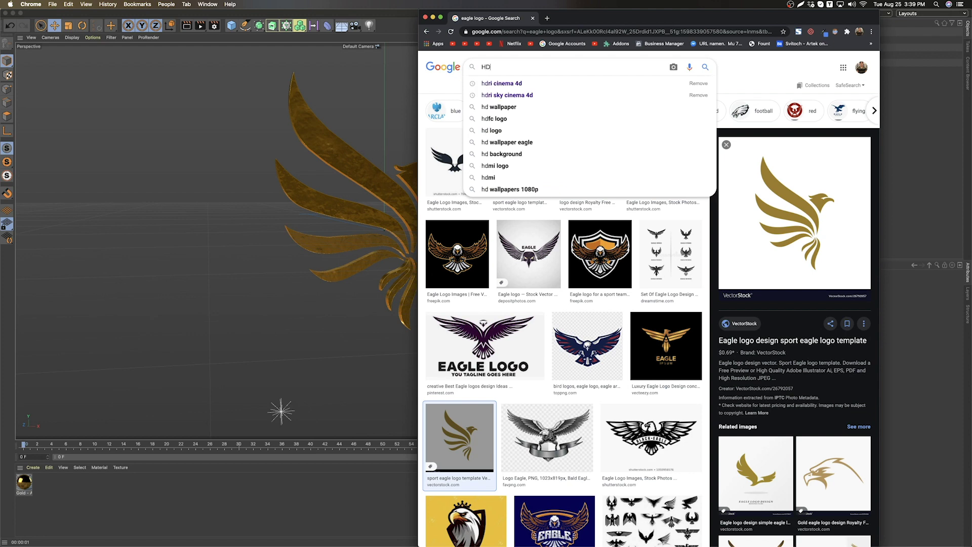
{"action": "type", "text": "RI CINEMA"}
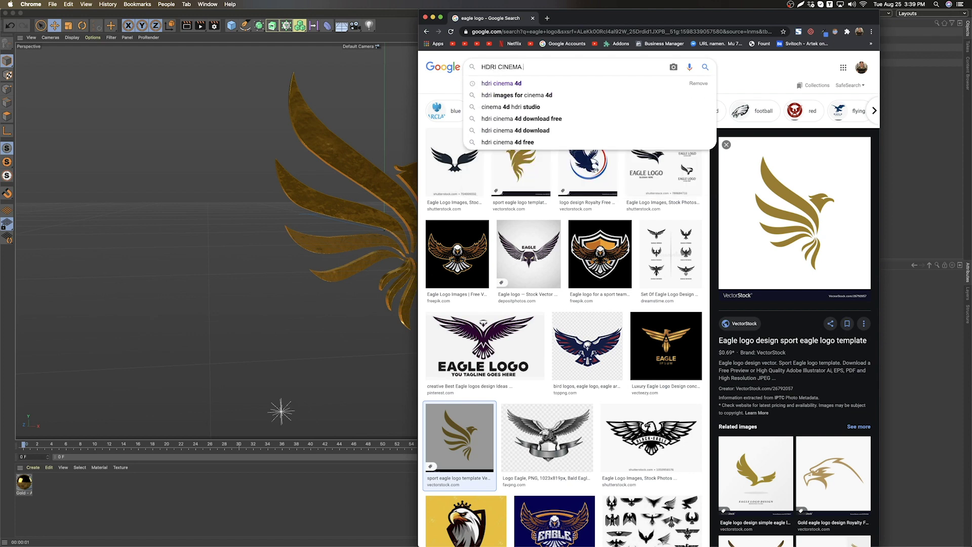
{"action": "type", "text": " 4D"}
{"action": "key", "text": "Return"}
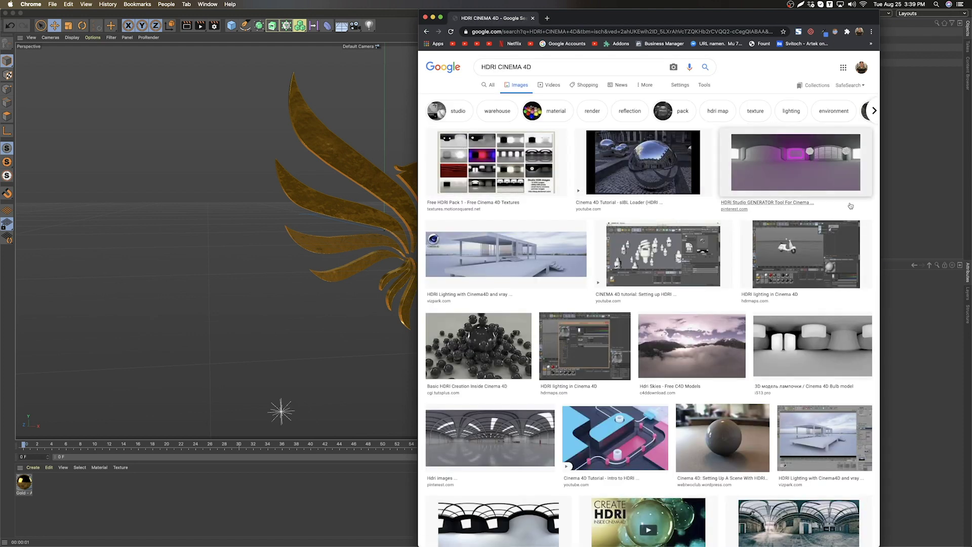
- Look through the image results and open the preview of the grey warehouse HDRI panorama from Pinterest
{"action": "scroll", "coordinate": [822, 221], "scroll_direction": "down", "scroll_amount": 1}
{"action": "scroll", "coordinate": [756, 364], "scroll_direction": "down", "scroll_amount": 5}
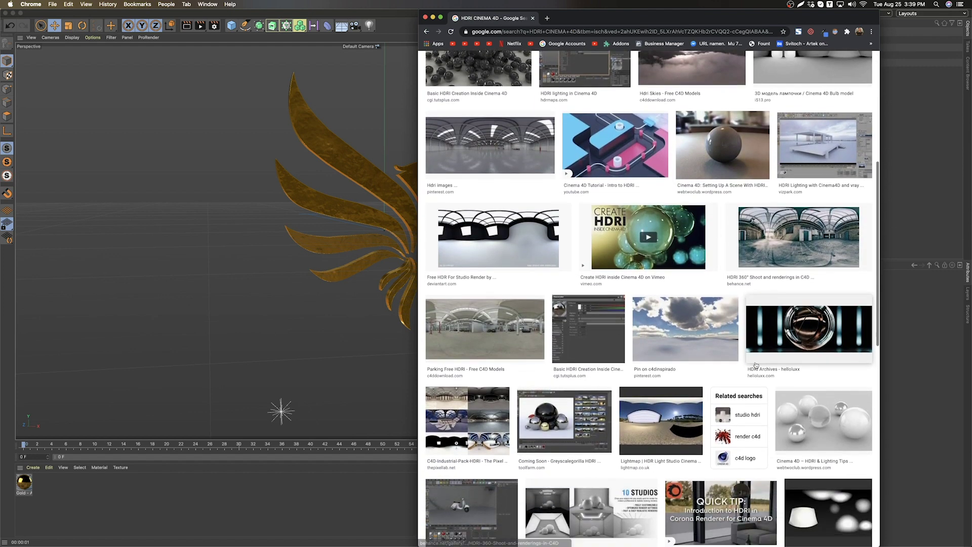
{"action": "scroll", "coordinate": [756, 364], "scroll_direction": "down", "scroll_amount": 1}
{"action": "left_click", "coordinate": [490, 91]}
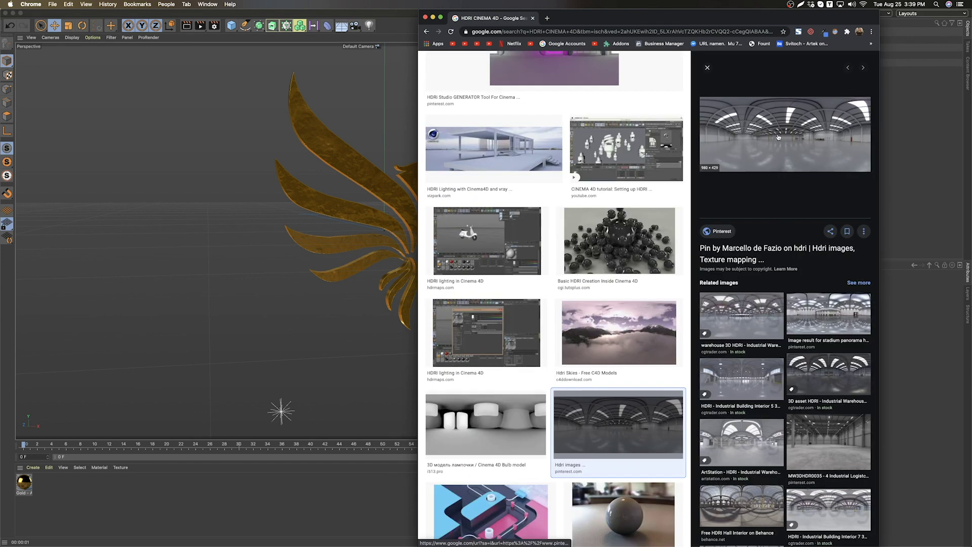
- Open the related stadium panorama HDRI from Pinterest and save it as a JPEG image
{"action": "left_click", "coordinate": [818, 309]}
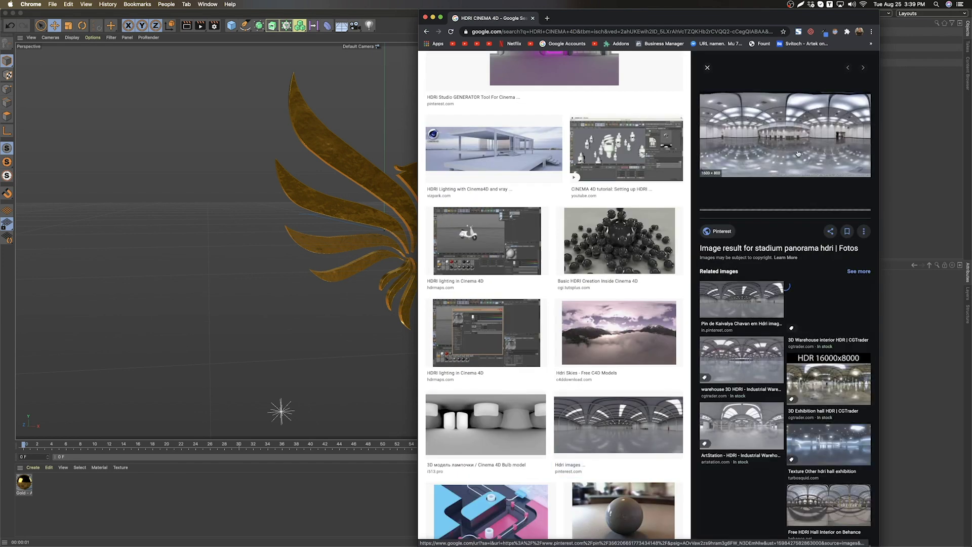
{"action": "right_click", "coordinate": [779, 143]}
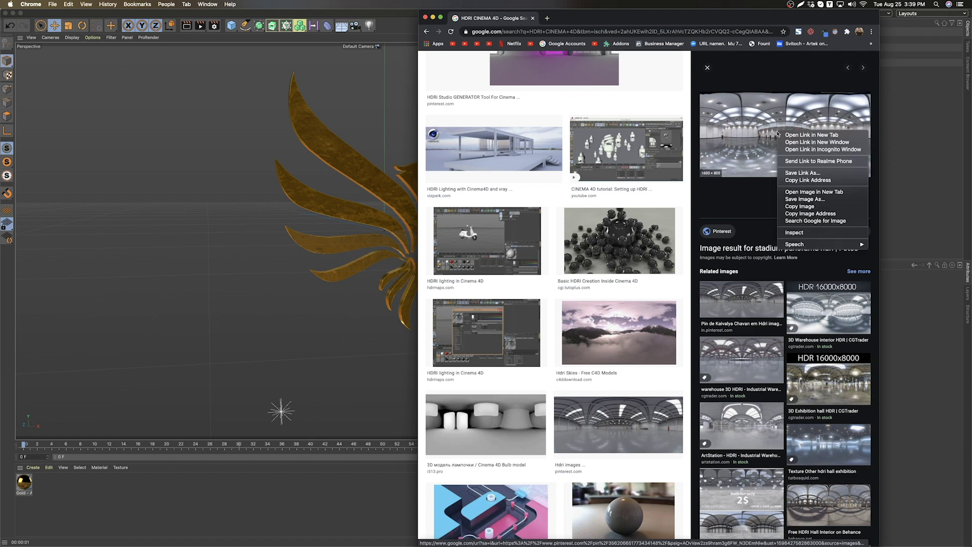
{"action": "left_click", "coordinate": [800, 200]}
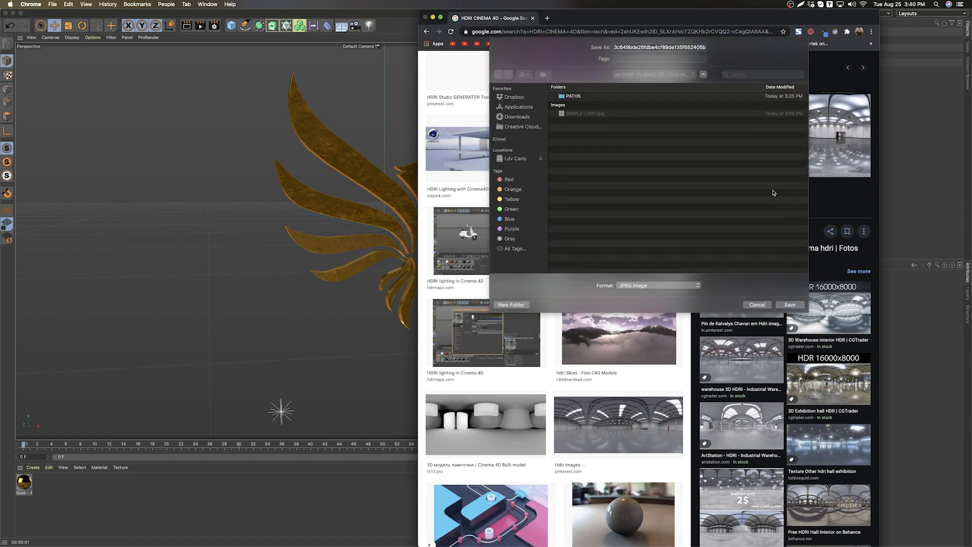
{"action": "left_click", "coordinate": [785, 305]}
- Switch to Cinema 4D, create a new material and load the saved HDRI panorama as its color texture, copying the image to the project location
{"action": "left_click", "coordinate": [252, 506]}
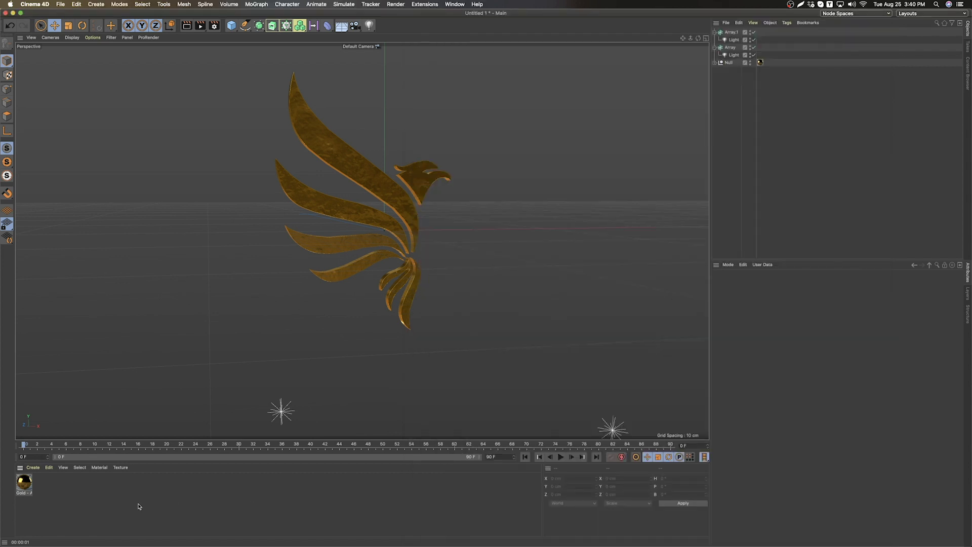
{"action": "double_click", "coordinate": [71, 495]}
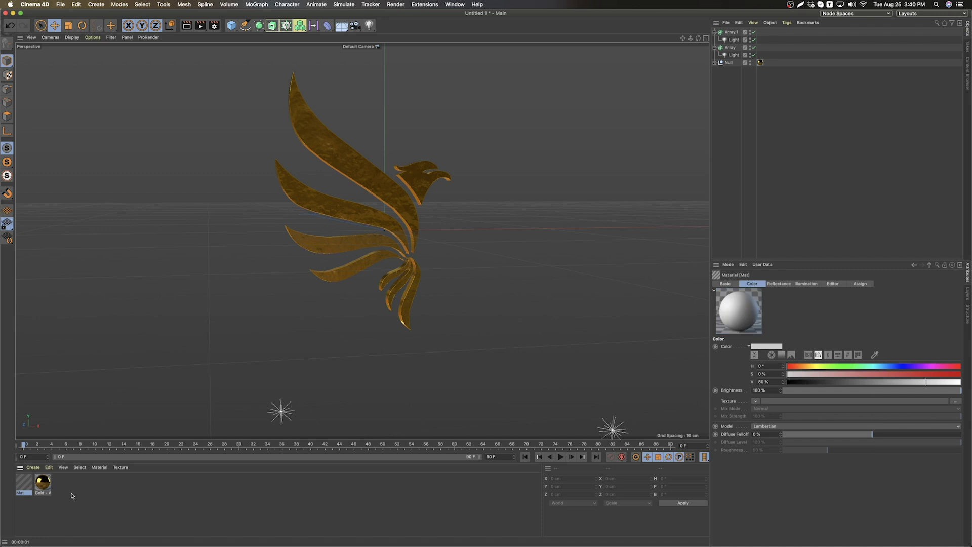
{"action": "double_click", "coordinate": [24, 486]}
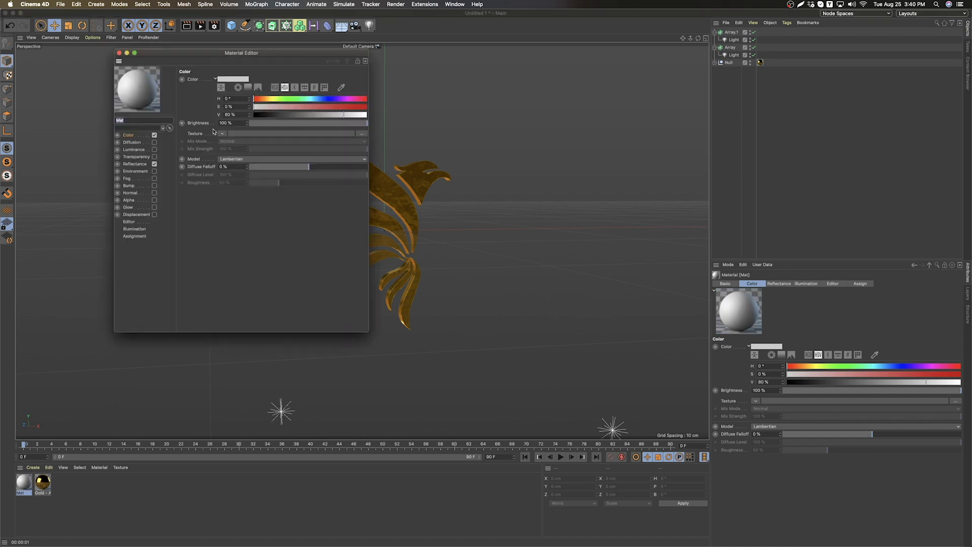
{"action": "left_click_drag", "start_coordinate": [200, 55], "coordinate": [320, 108]}
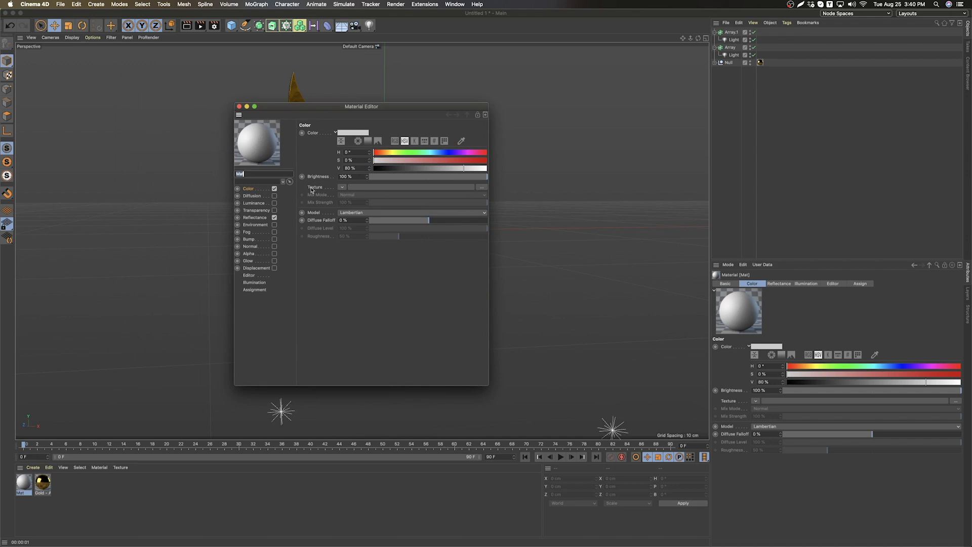
{"action": "left_click", "coordinate": [479, 189]}
{"action": "left_click", "coordinate": [414, 120]}
{"action": "left_click", "coordinate": [646, 352]}
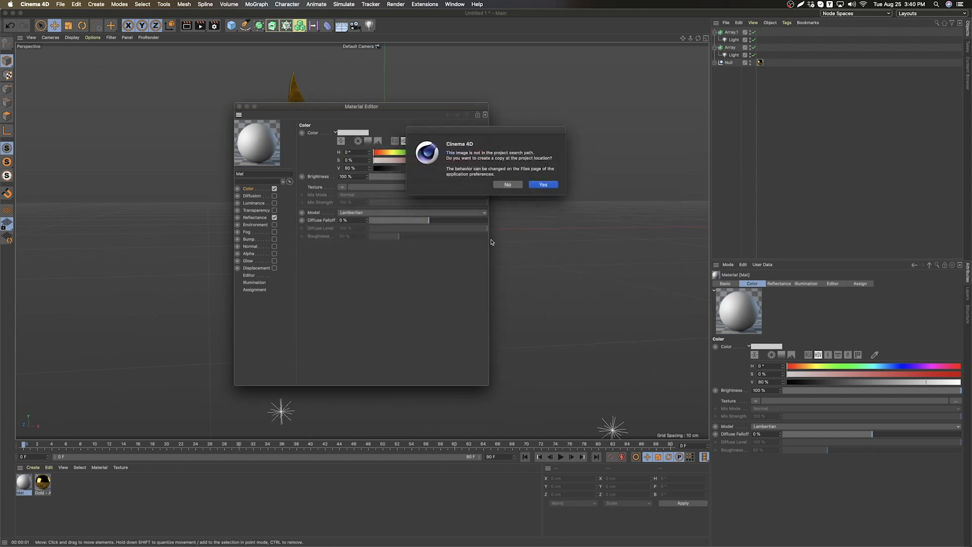
{"action": "left_click", "coordinate": [545, 186]}
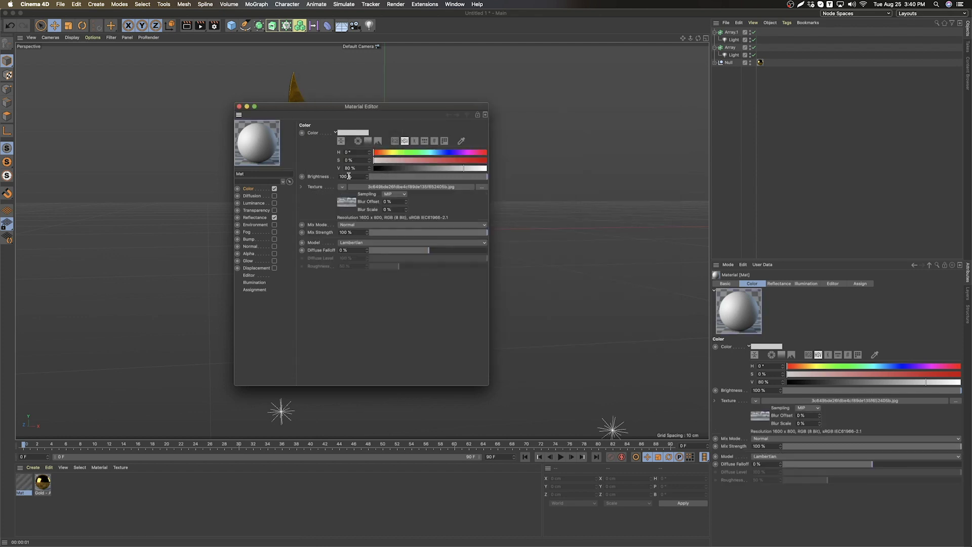
{"action": "left_click", "coordinate": [240, 106]}
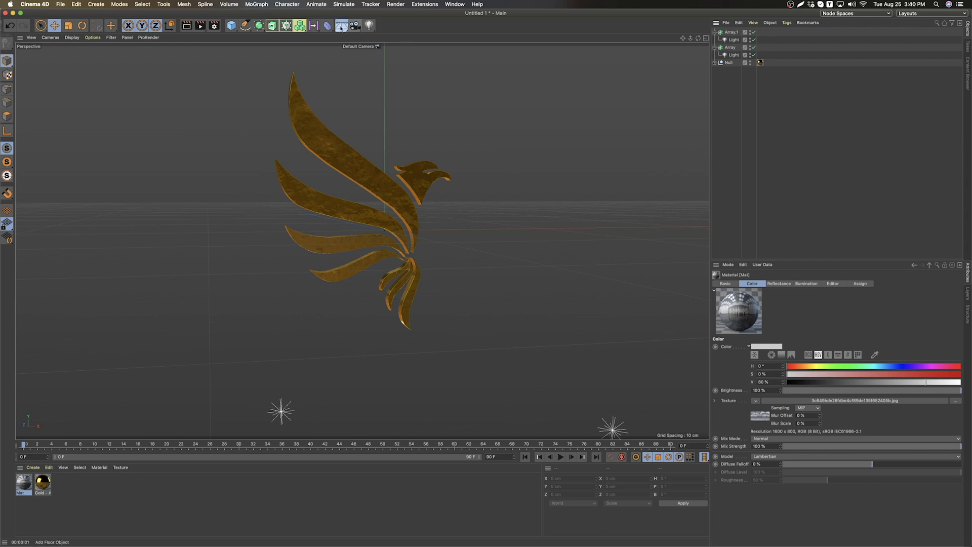
- Add a Sky object to the scene and apply the HDRI material to it
{"action": "left_click", "coordinate": [341, 27]}
{"action": "left_click_drag", "start_coordinate": [342, 26], "coordinate": [369, 49]}
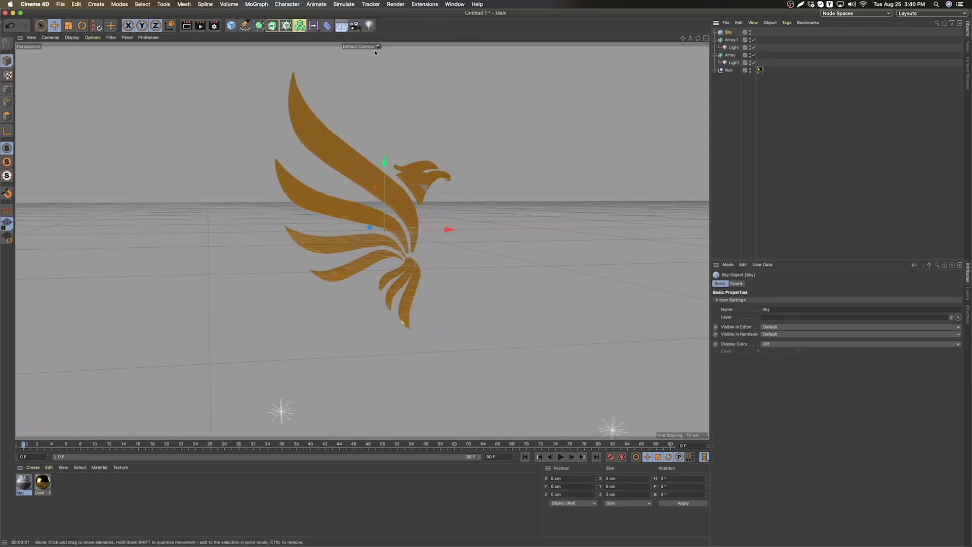
{"action": "left_click_drag", "start_coordinate": [24, 482], "coordinate": [728, 34]}
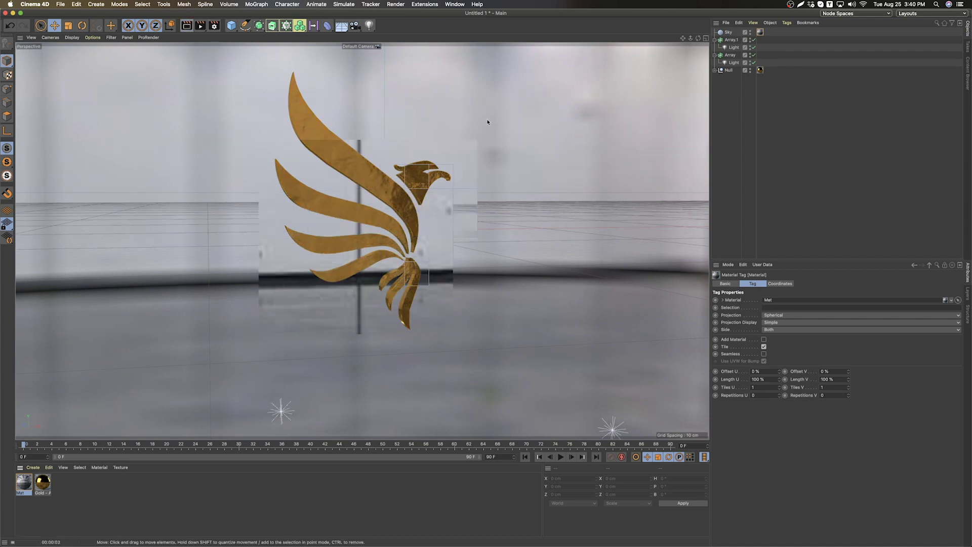
{"action": "left_click_drag", "start_coordinate": [412, 224], "coordinate": [346, 222], "text": "alt"}
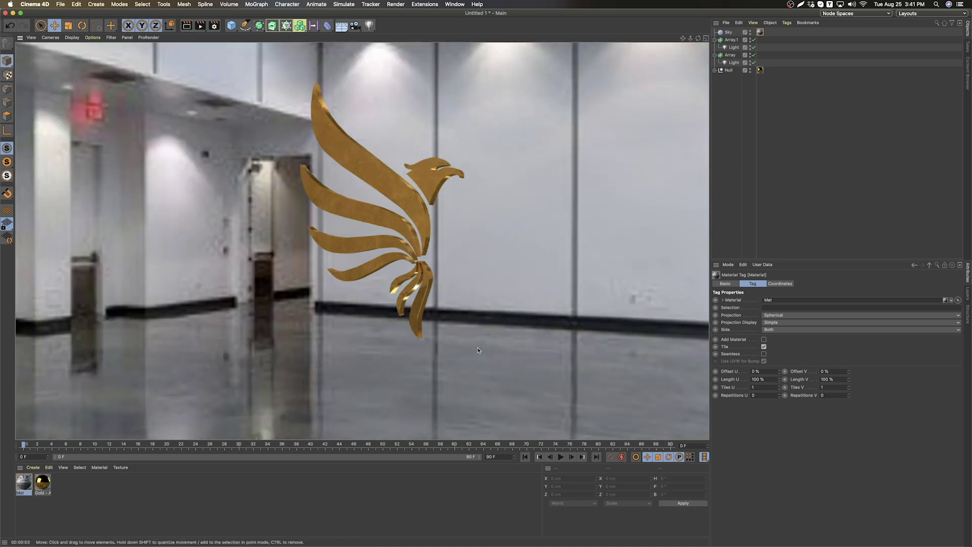
- Add a Compositing render tag to the Sky object and disable Seen by Camera
{"action": "left_click", "coordinate": [729, 31]}
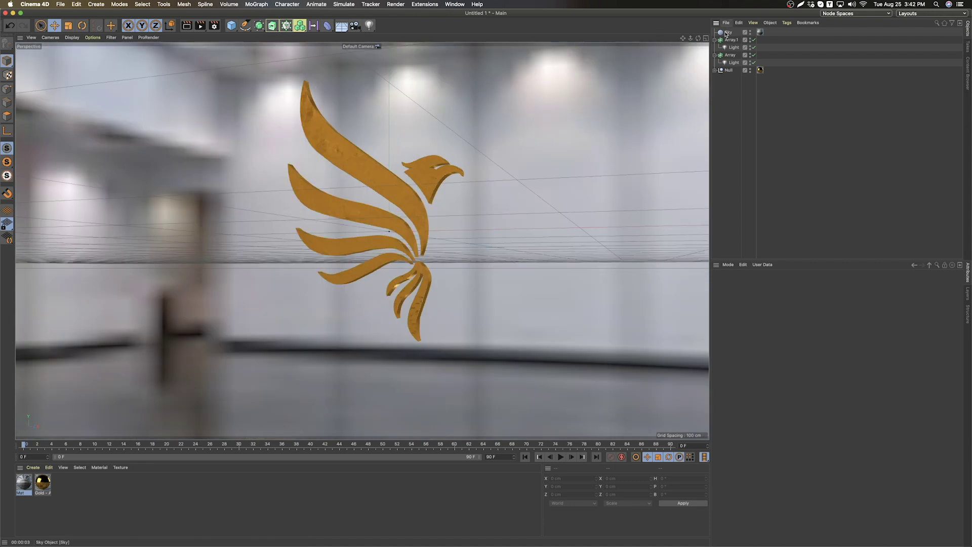
{"action": "right_click", "coordinate": [729, 34]}
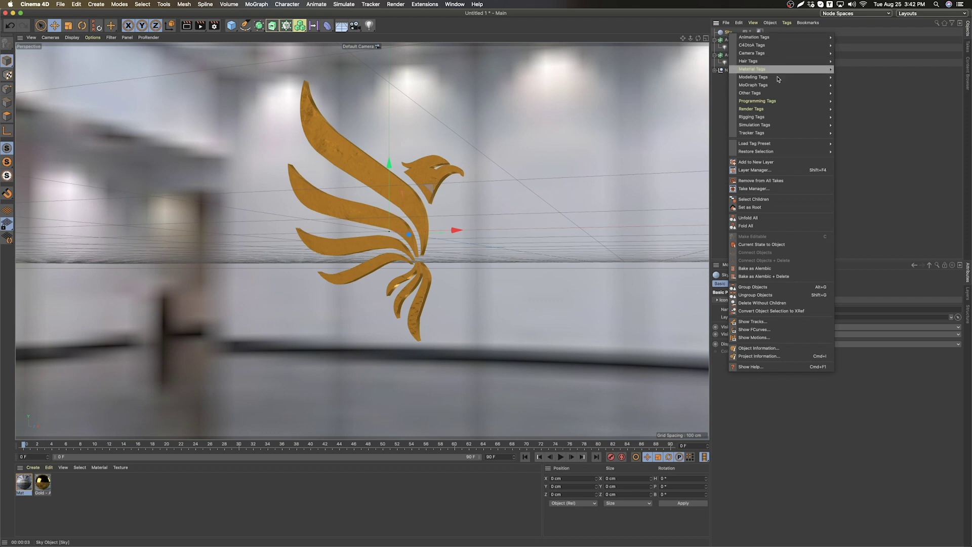
{"action": "mouse_move", "coordinate": [773, 108]}
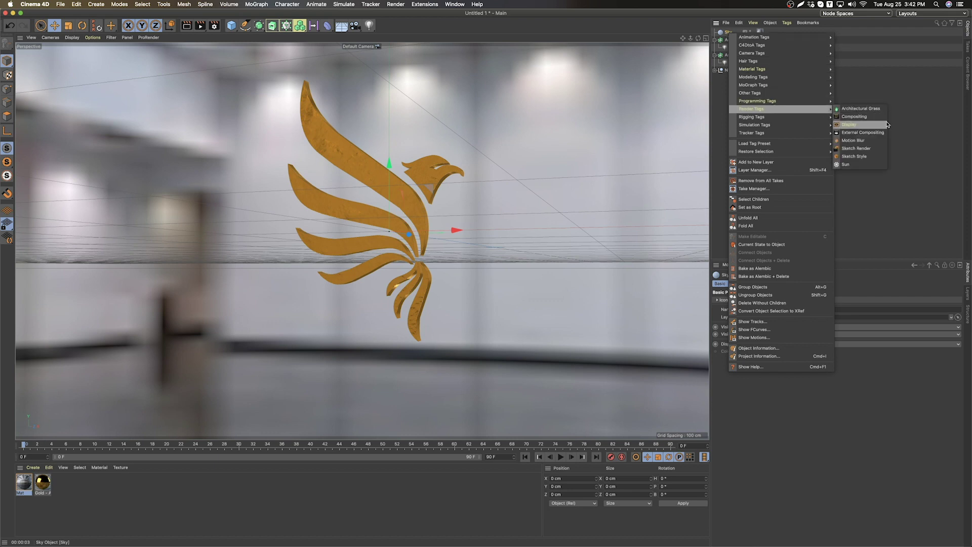
{"action": "left_click", "coordinate": [871, 118]}
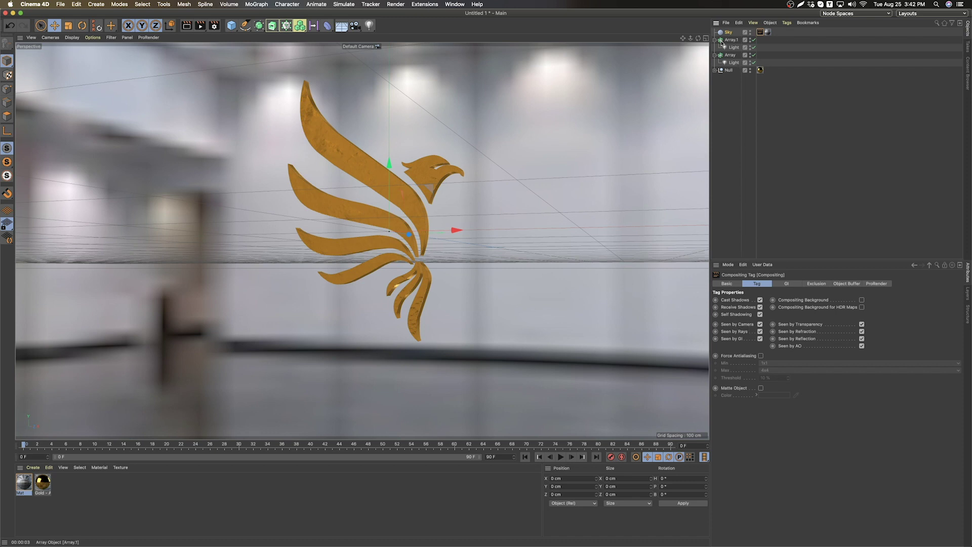
{"action": "left_click", "coordinate": [759, 324]}
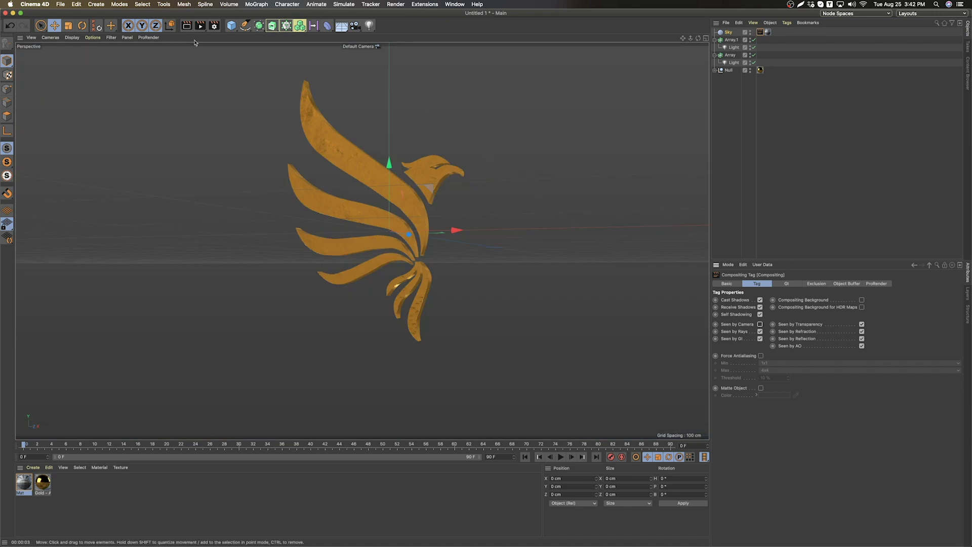
- Render the current view to check how the HDRI sky reflects on the gold logo
{"action": "left_click", "coordinate": [185, 29]}
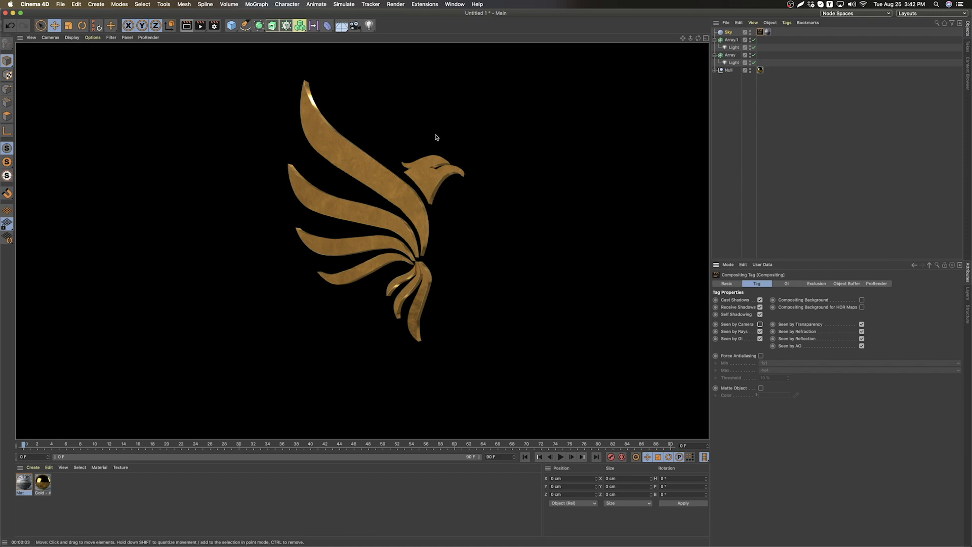
{"action": "left_click_drag", "start_coordinate": [408, 201], "coordinate": [426, 146], "text": "alt"}
{"action": "left_click", "coordinate": [425, 146]}
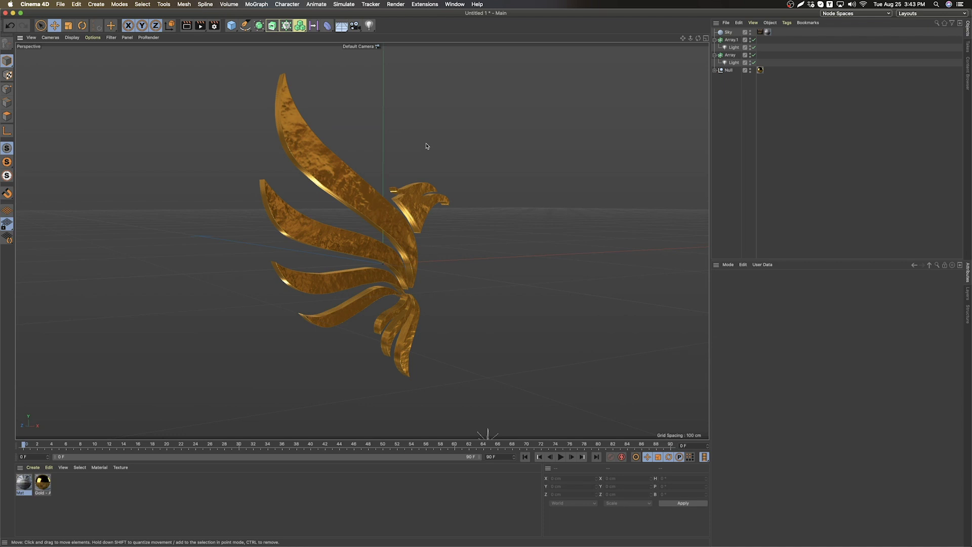
- Set the render output size to 2000 pixels wide and 2000 pixels high
{"action": "left_click", "coordinate": [214, 26]}
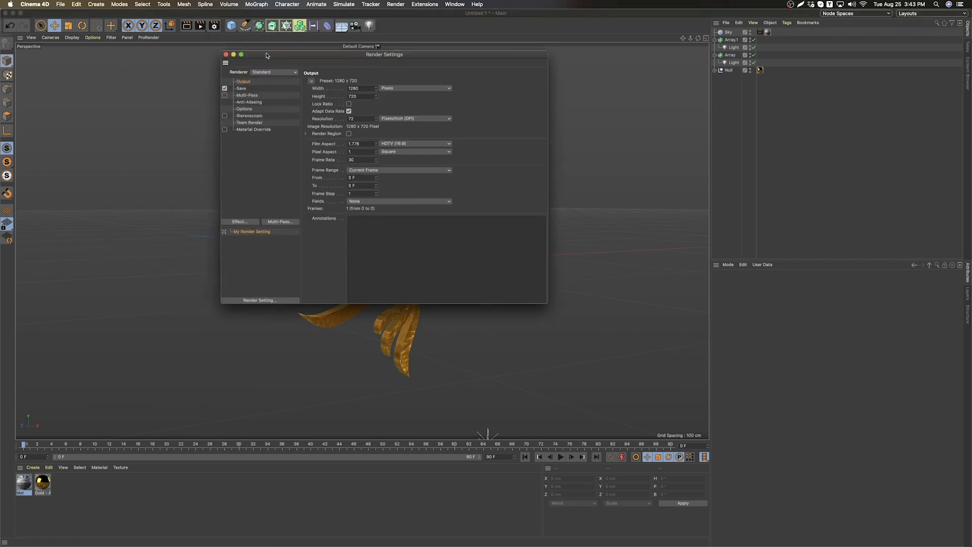
{"action": "double_click", "coordinate": [371, 139]}
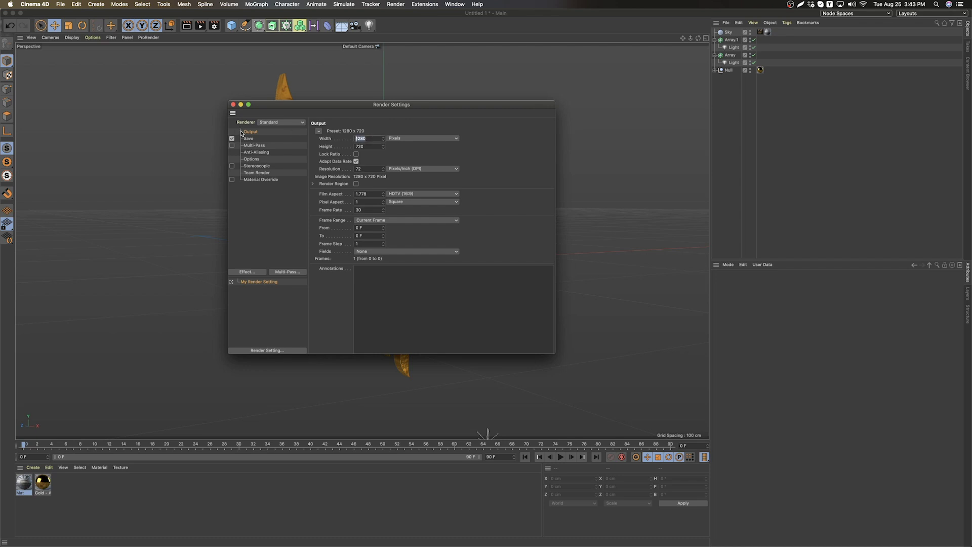
{"action": "type", "text": "2000"}
{"action": "double_click", "coordinate": [370, 147]}
{"action": "type", "text": "200"}
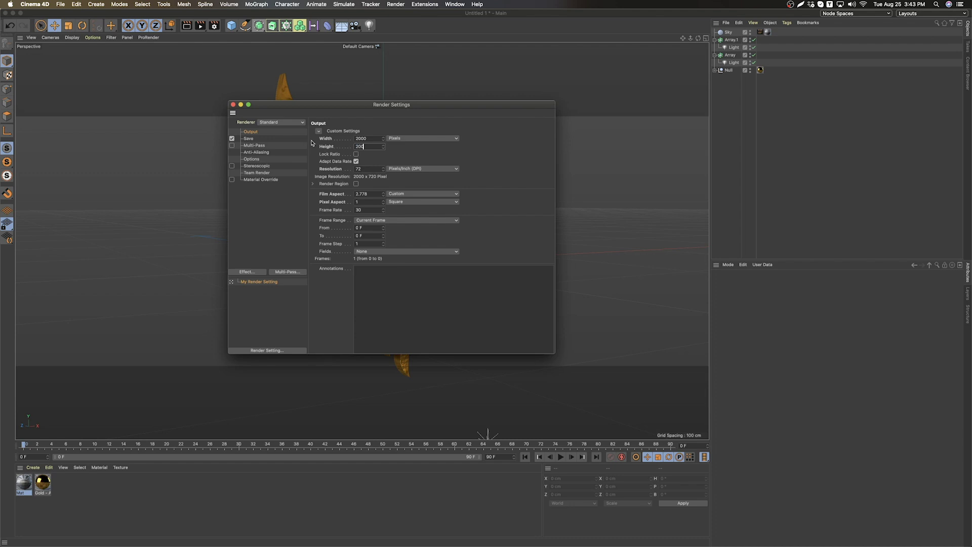
{"action": "type", "text": "0"}
{"action": "key", "text": "Return"}
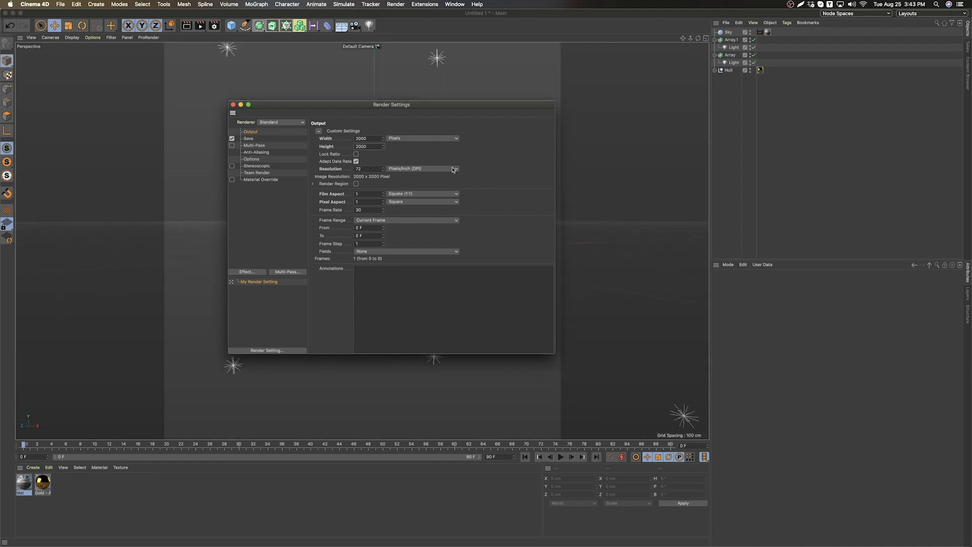
- Reframe the perspective camera so the eagle logo fills the square render area
{"action": "left_click_drag", "start_coordinate": [421, 104], "coordinate": [935, 171]}
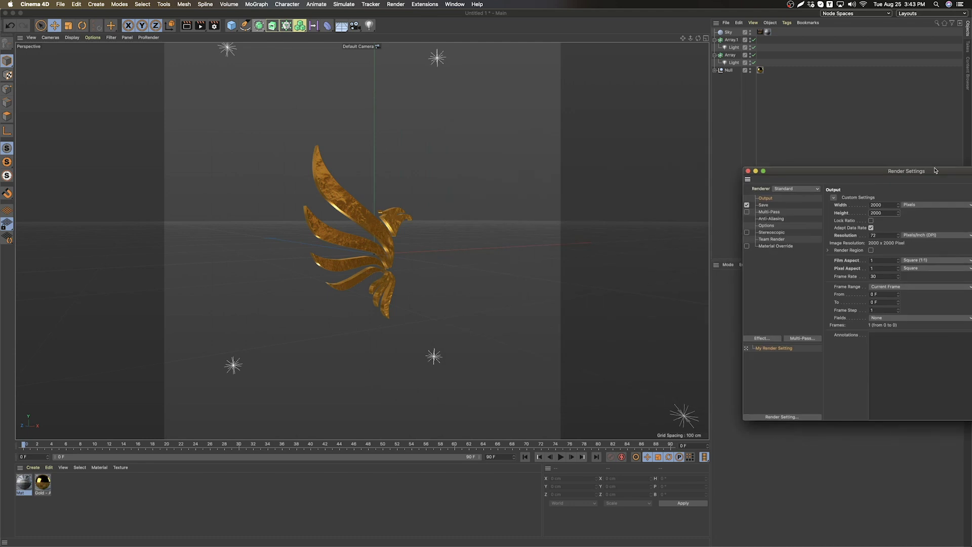
{"action": "left_click_drag", "start_coordinate": [691, 39], "coordinate": [711, 41]}
{"action": "left_click_drag", "start_coordinate": [858, 167], "coordinate": [723, 208]}
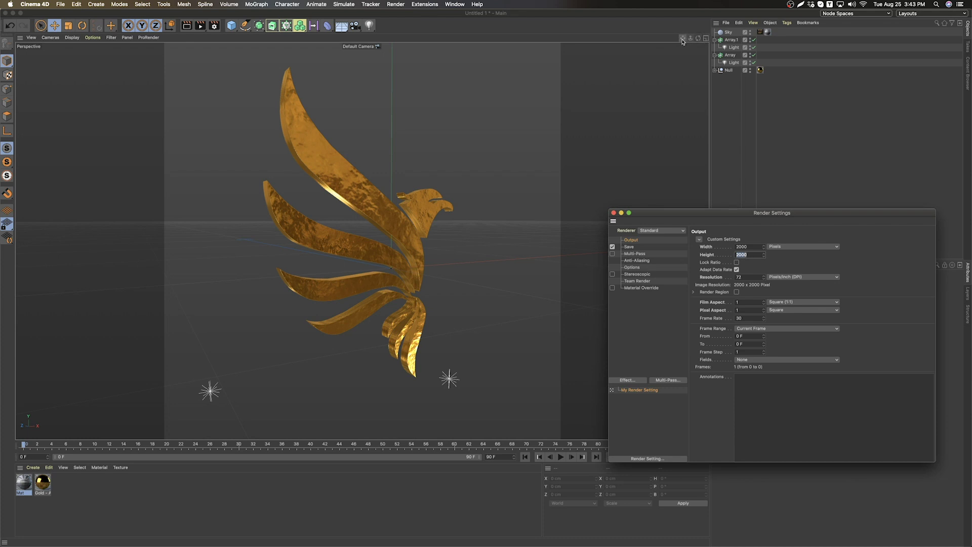
{"action": "left_click_drag", "start_coordinate": [683, 41], "coordinate": [362, 241]}
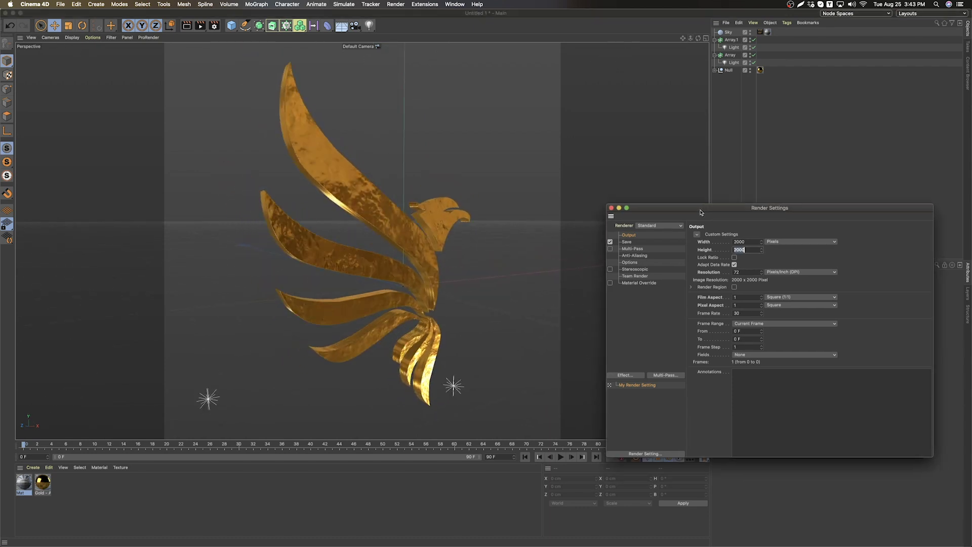
- Set the render save format to PNG and enable the alpha channel
{"action": "left_click_drag", "start_coordinate": [702, 217], "coordinate": [624, 128]}
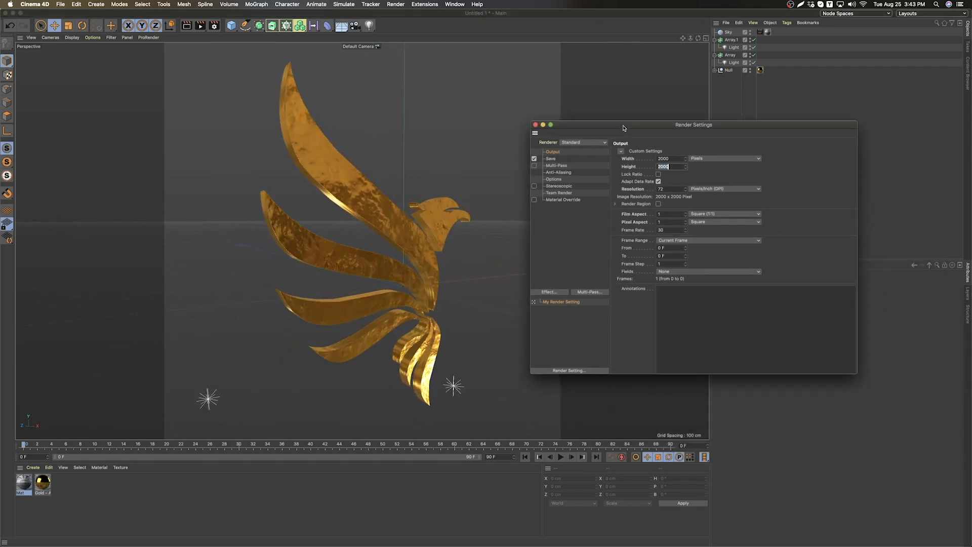
{"action": "left_click", "coordinate": [550, 159]}
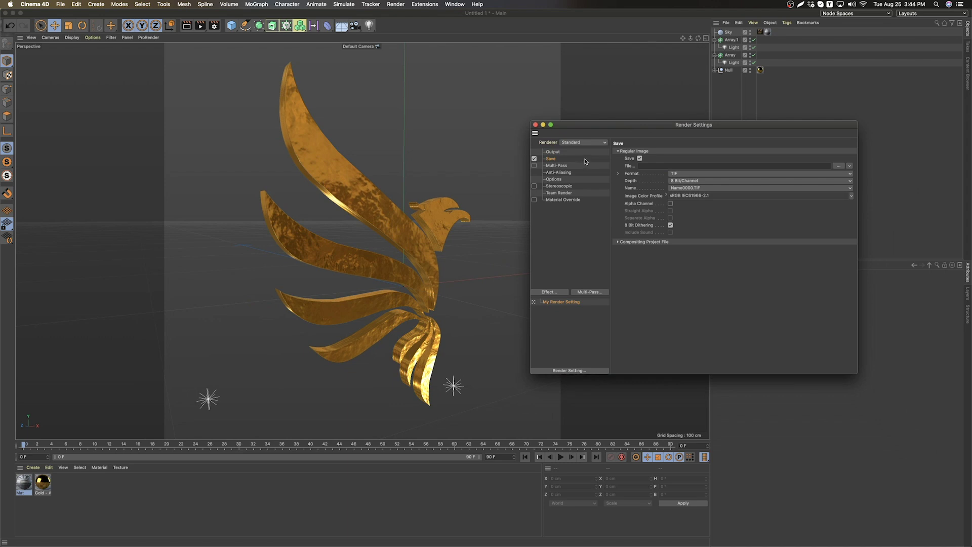
{"action": "left_click", "coordinate": [696, 174]}
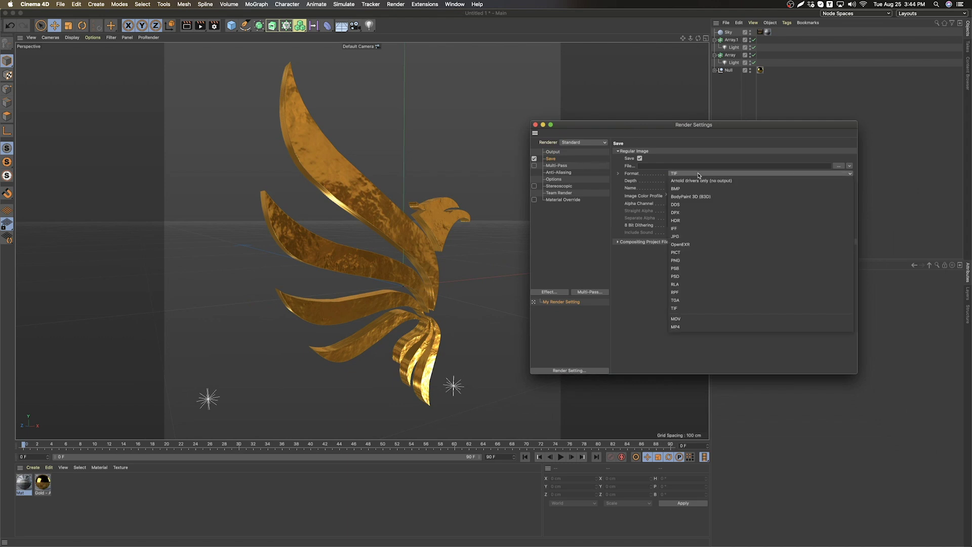
{"action": "left_click", "coordinate": [696, 261]}
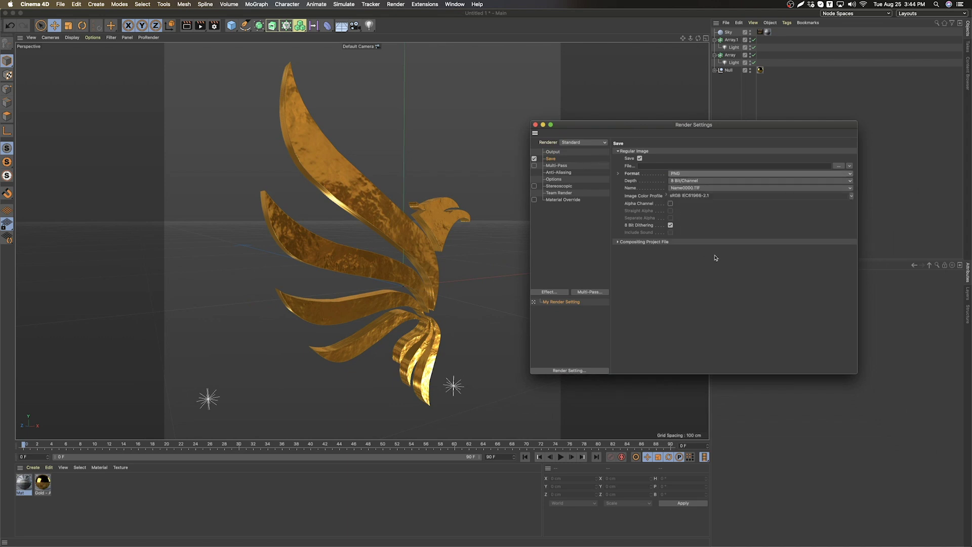
{"action": "left_click", "coordinate": [670, 204]}
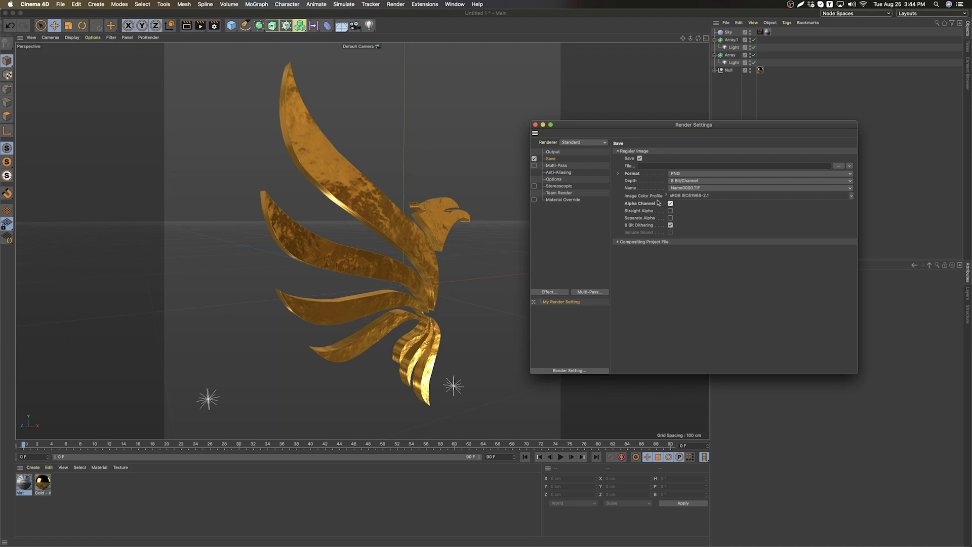
- Set the render output's frame range to Current Frame
{"action": "left_click", "coordinate": [554, 152]}
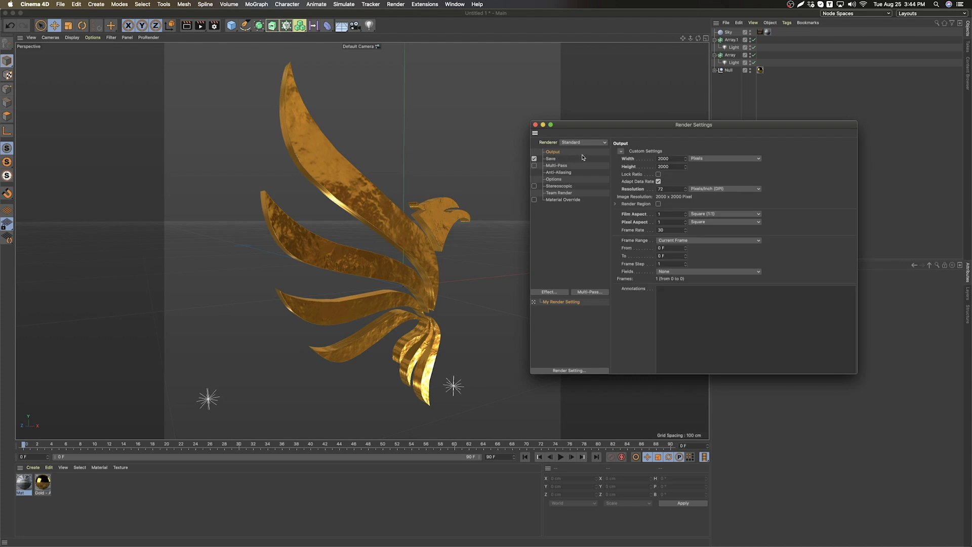
{"action": "left_click", "coordinate": [719, 242]}
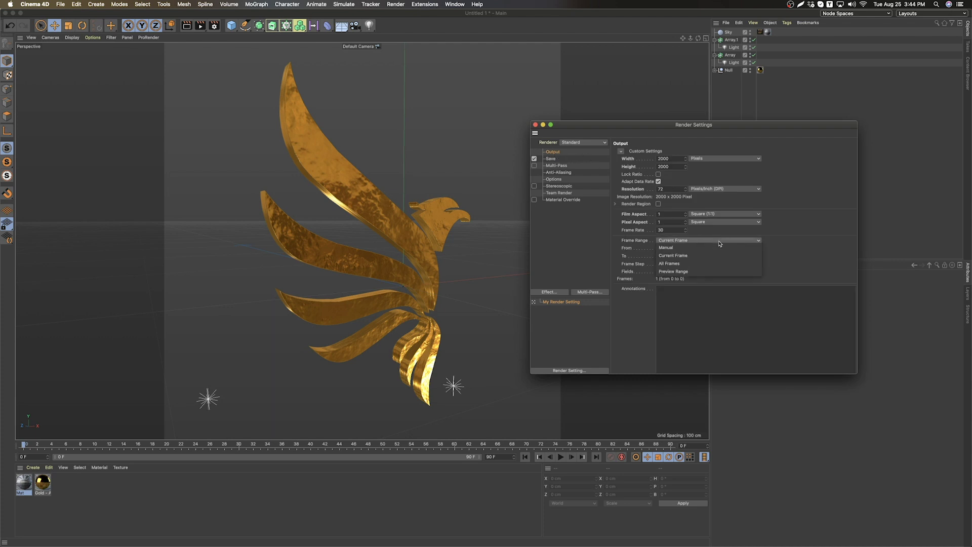
{"action": "left_click", "coordinate": [718, 241]}
{"action": "left_click", "coordinate": [713, 241]}
{"action": "left_click", "coordinate": [699, 256]}
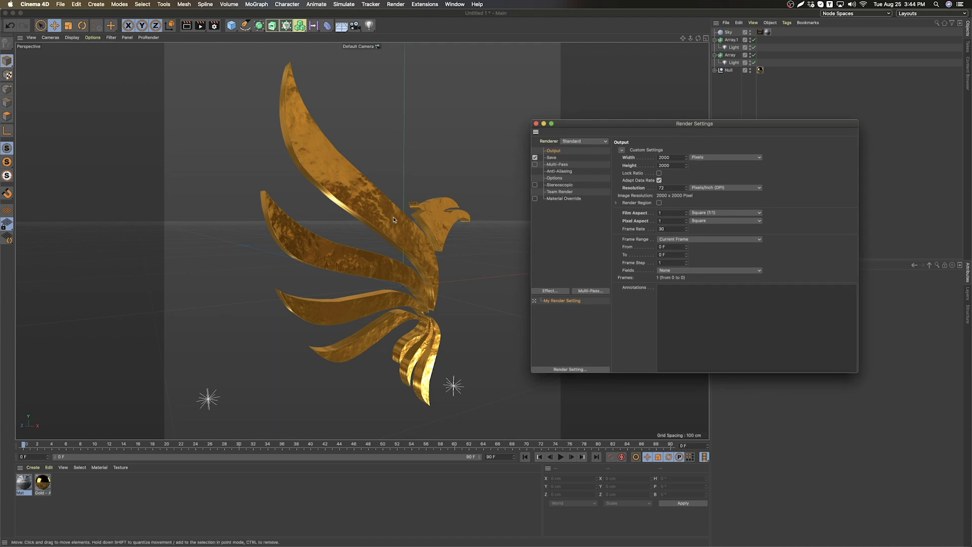
- Set the render's save file to GOLDEN EAGLE LOGO in the HOW TO MAKE 2D LOGO INTO 3D folder and close the render settings
{"action": "left_click_drag", "start_coordinate": [605, 126], "coordinate": [595, 140]}
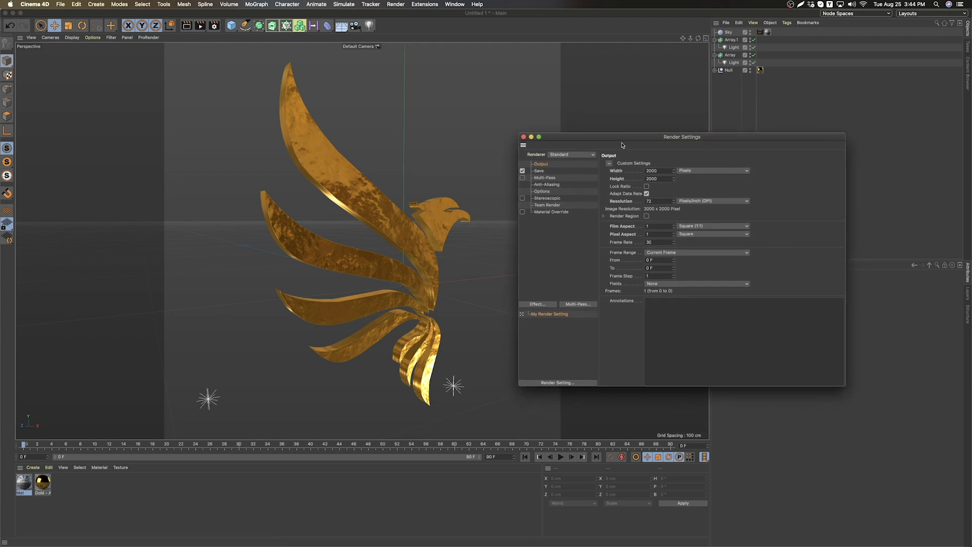
{"action": "left_click", "coordinate": [539, 171]}
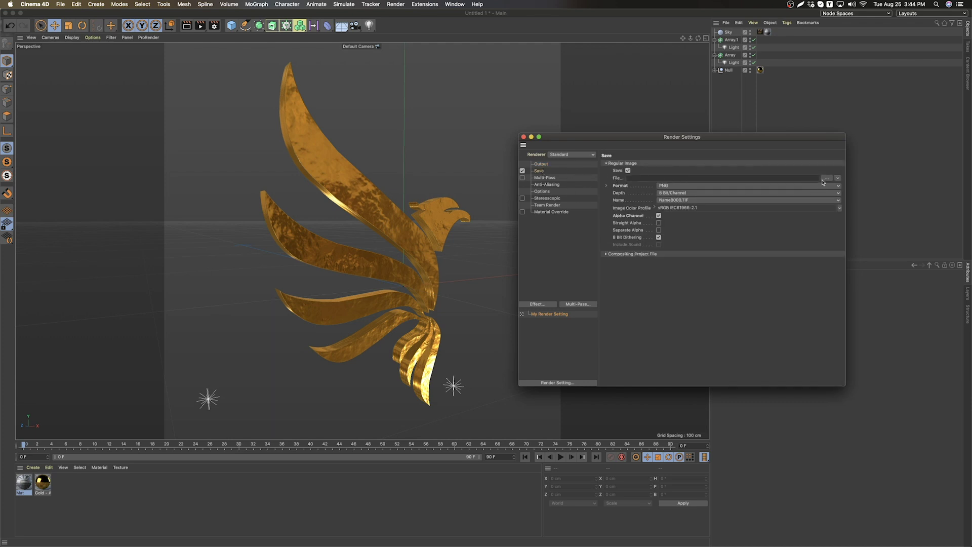
{"action": "left_click", "coordinate": [791, 178]}
{"action": "left_click", "coordinate": [486, 145]}
{"action": "left_click", "coordinate": [486, 187]}
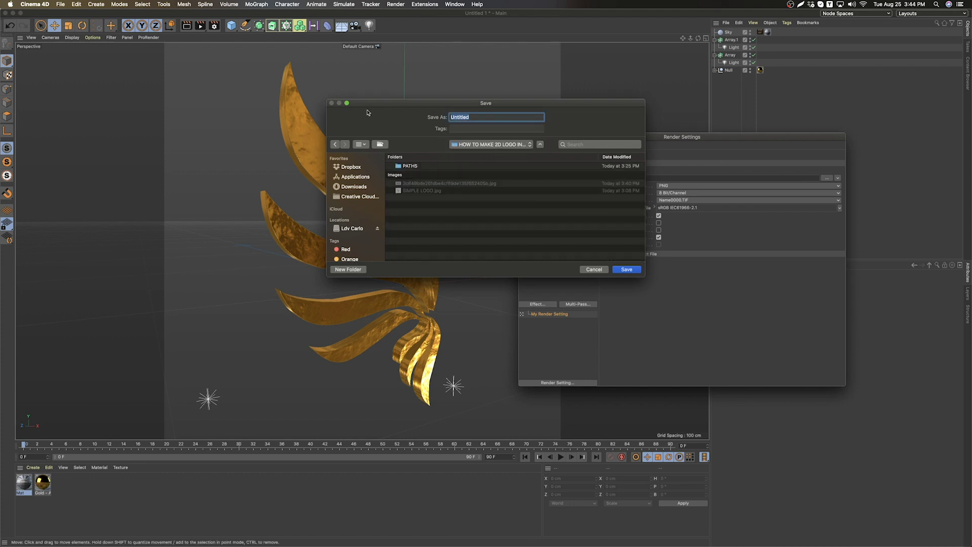
{"action": "type", "text": "GOLDEN EAGLE LOGO"}
{"action": "left_click", "coordinate": [626, 269]}
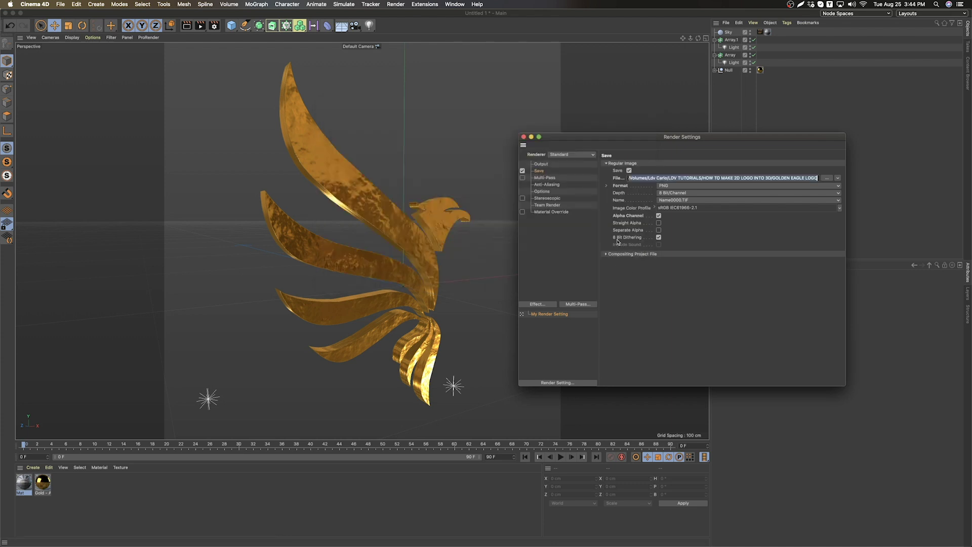
{"action": "left_click", "coordinate": [524, 137]}
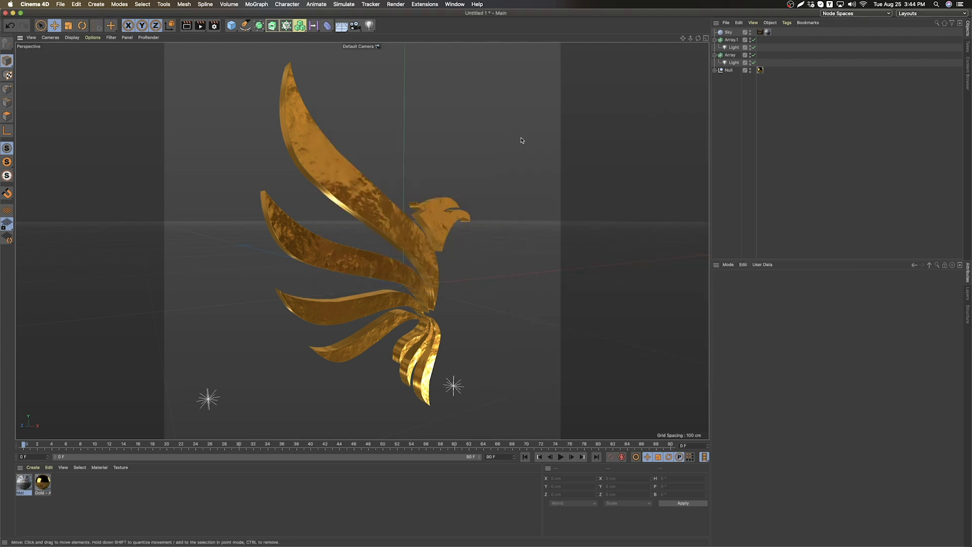
- Render the eagle logo to the Picture Viewer and close the viewer once the render is complete
{"action": "left_click", "coordinate": [200, 27]}
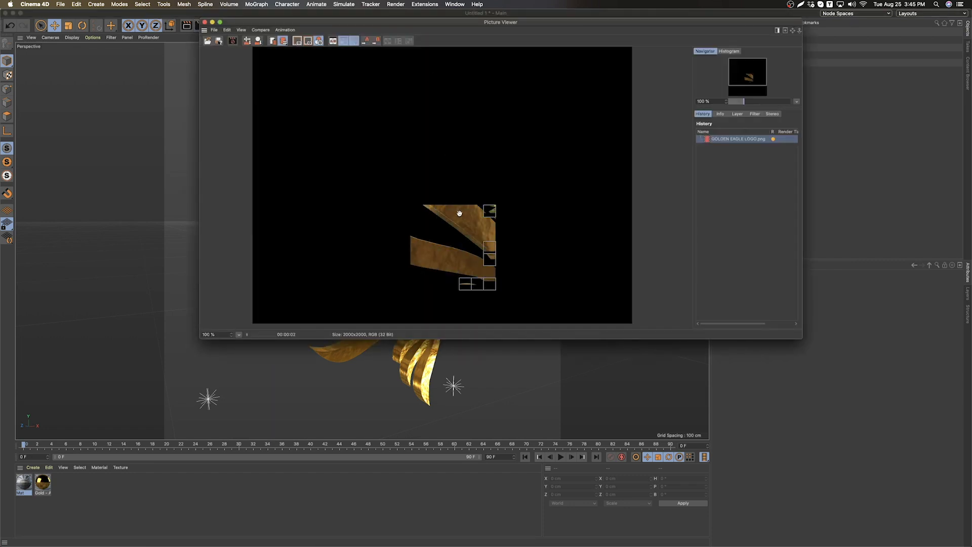
{"action": "scroll", "coordinate": [460, 216], "scroll_direction": "down", "scroll_amount": 1}
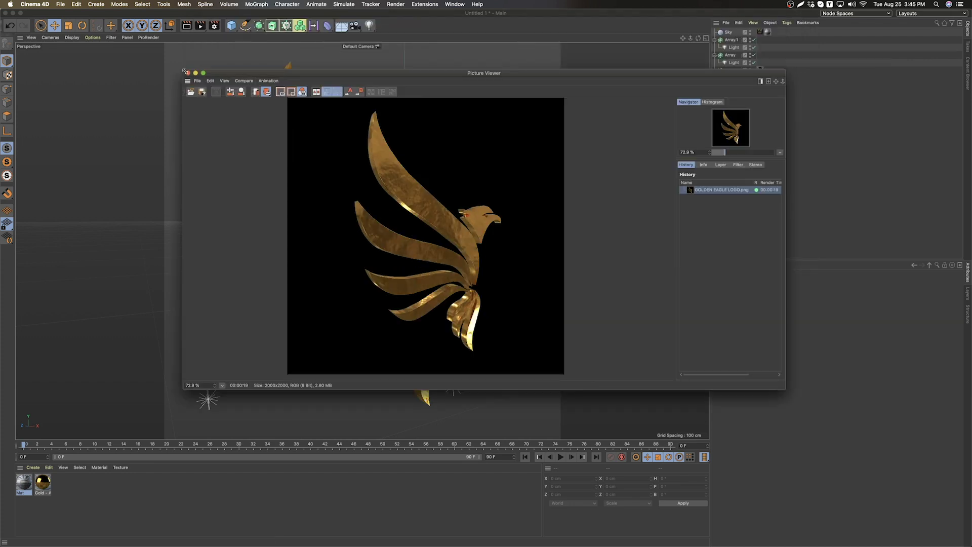
{"action": "left_click", "coordinate": [186, 73]}
- Switch to Finder and preview GOLDEN EAGLE LOGO.png in the HOW TO MAKE 2D LOGO INTO 3D folder, inspecting it up close
{"action": "left_click", "coordinate": [334, 535]}
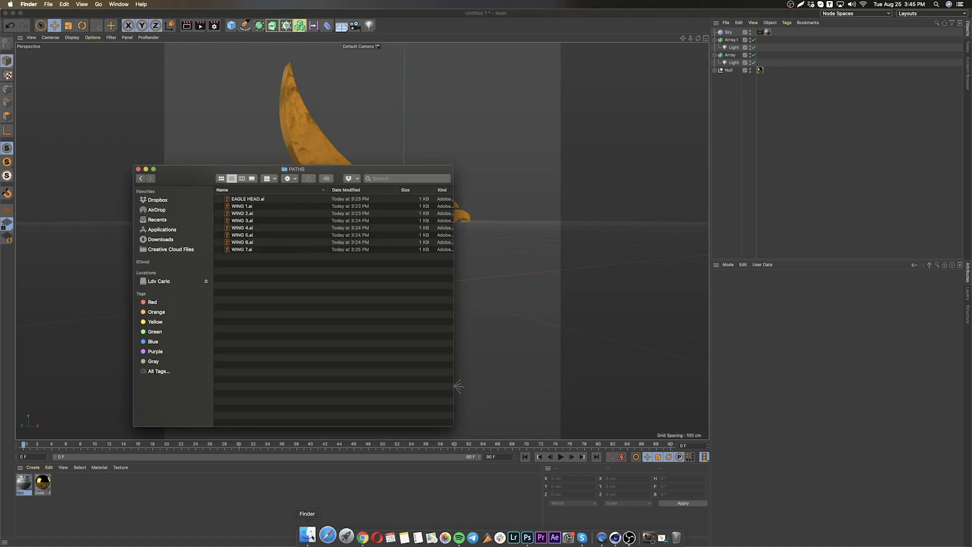
{"action": "left_click", "coordinate": [140, 178]}
{"action": "left_click_drag", "start_coordinate": [177, 180], "coordinate": [222, 174]}
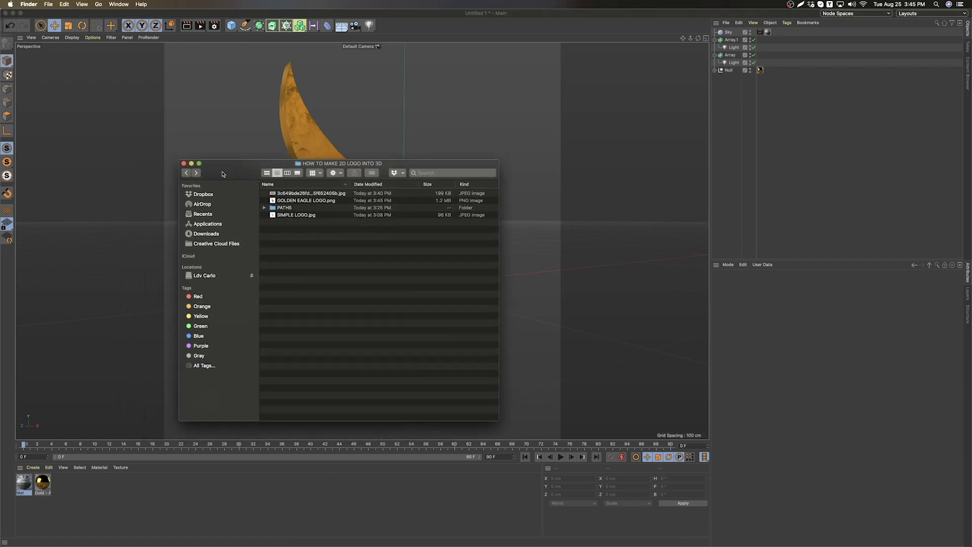
{"action": "left_click", "coordinate": [286, 200]}
{"action": "key", "text": "space"}
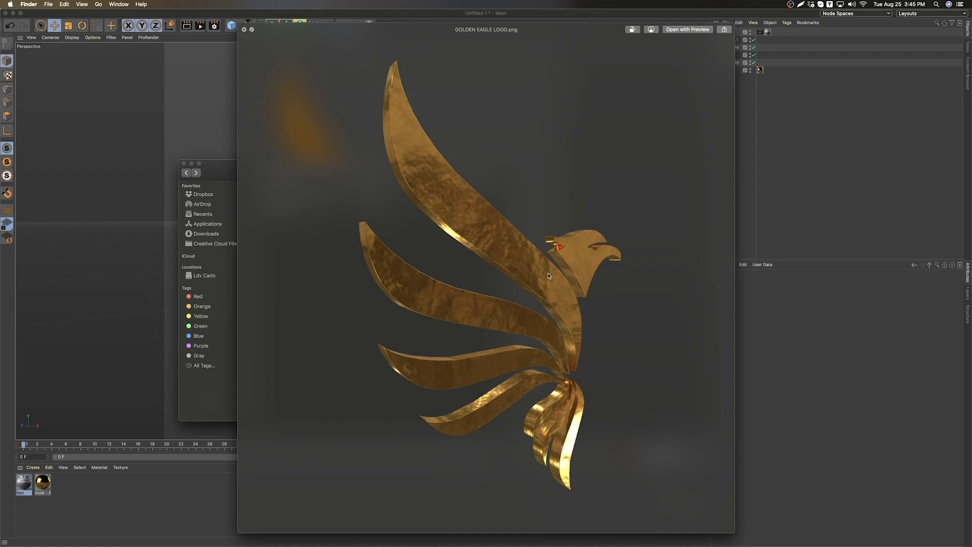
{"action": "scroll", "coordinate": [549, 276], "scroll_direction": "up", "scroll_amount": 5}
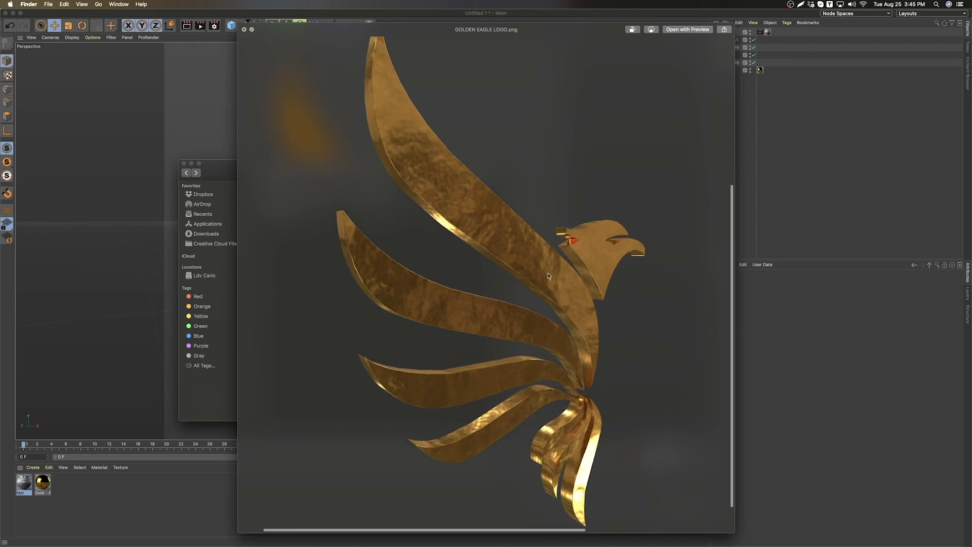
{"action": "scroll", "coordinate": [549, 276], "scroll_direction": "down", "scroll_amount": 4}
{"action": "double_click", "coordinate": [548, 276]}
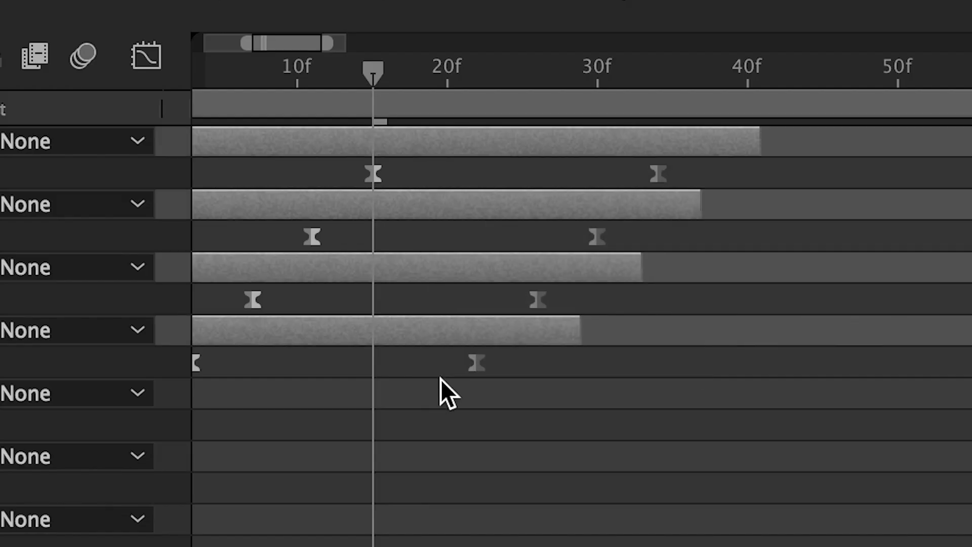
- Nudge the end keyframes of the four upper layers one frame later in the After Effects timeline
{"action": "key", "text": "alt+Right"}
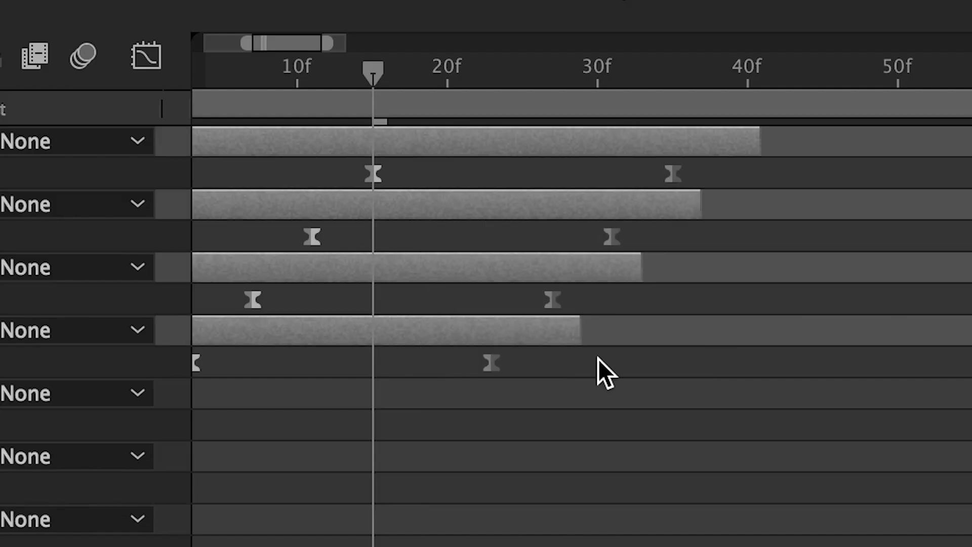